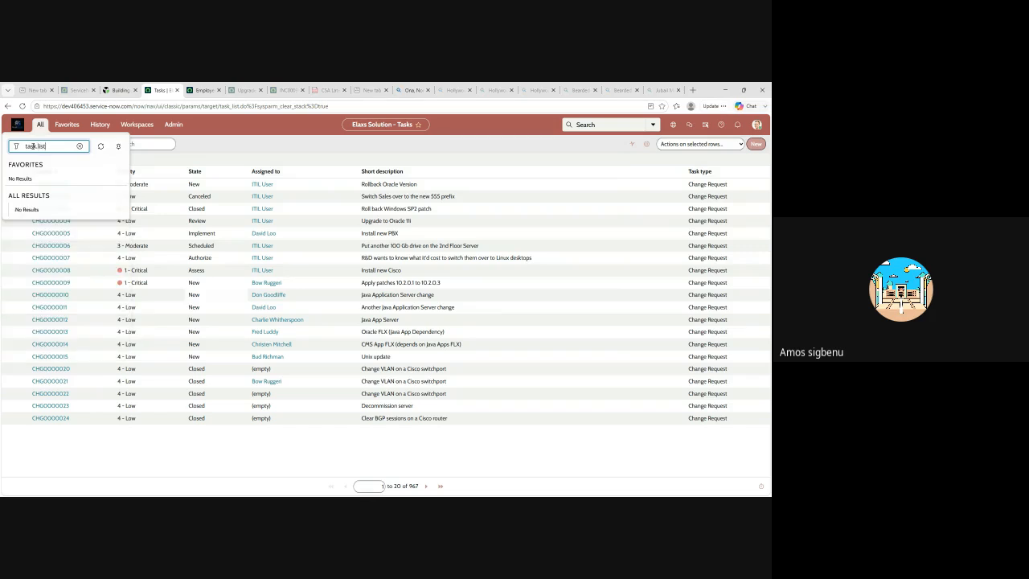
# Open the full task list and filter the application navigator for "table"
pyautogui.press('Return')
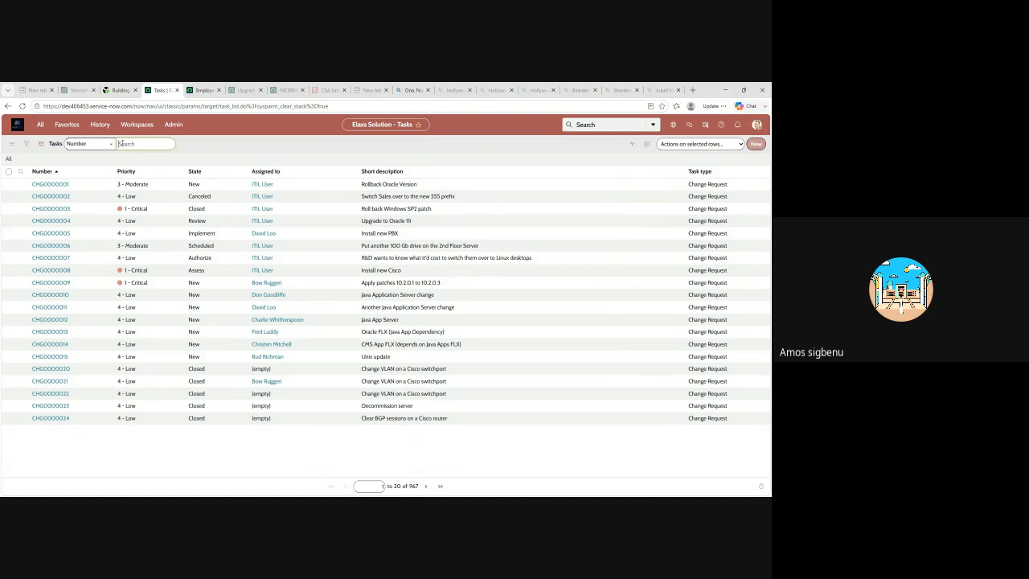
pyautogui.click(40, 127)
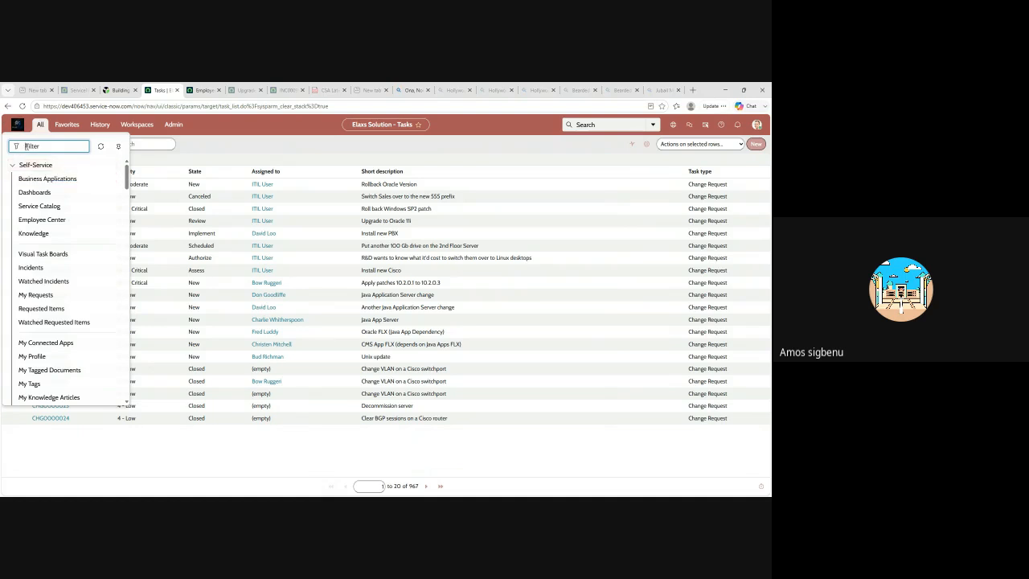
pyautogui.write('tabl')
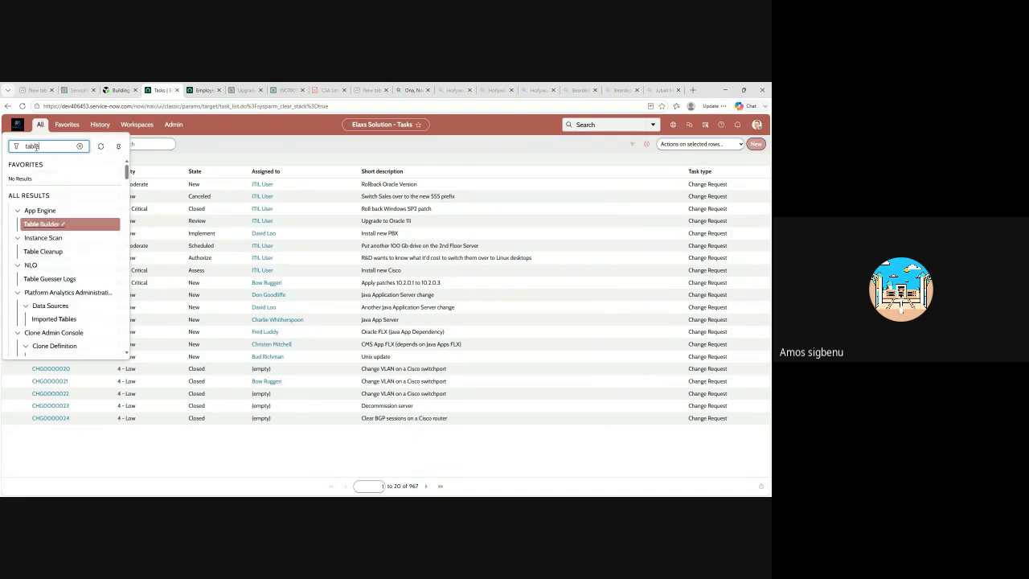
pyautogui.write('e')
pyautogui.moveTo(41, 147); pyautogui.dragTo(1, 148)
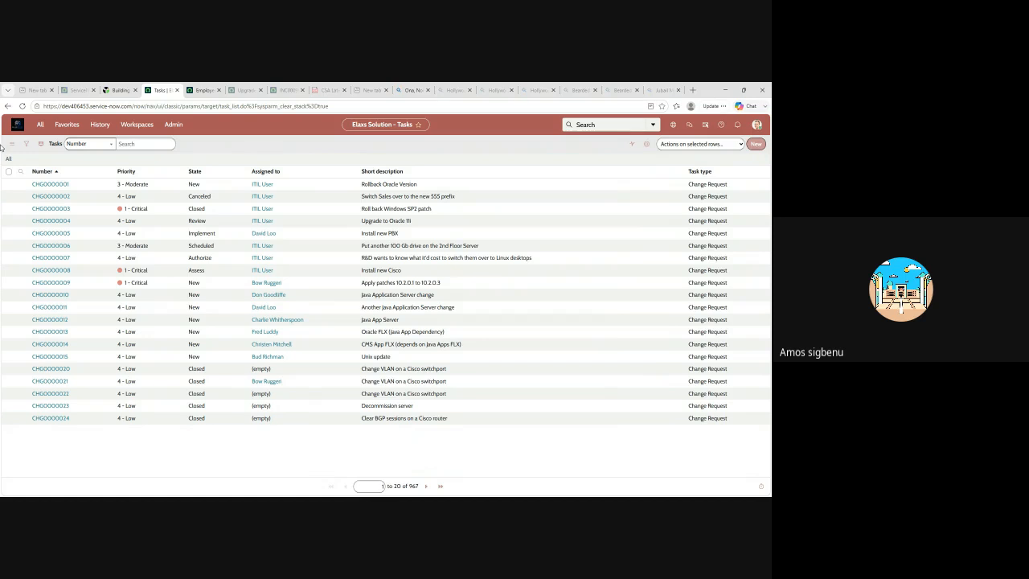
# Open the Tables module under System Definition from the navigator's "table" results
pyautogui.click(41, 125)
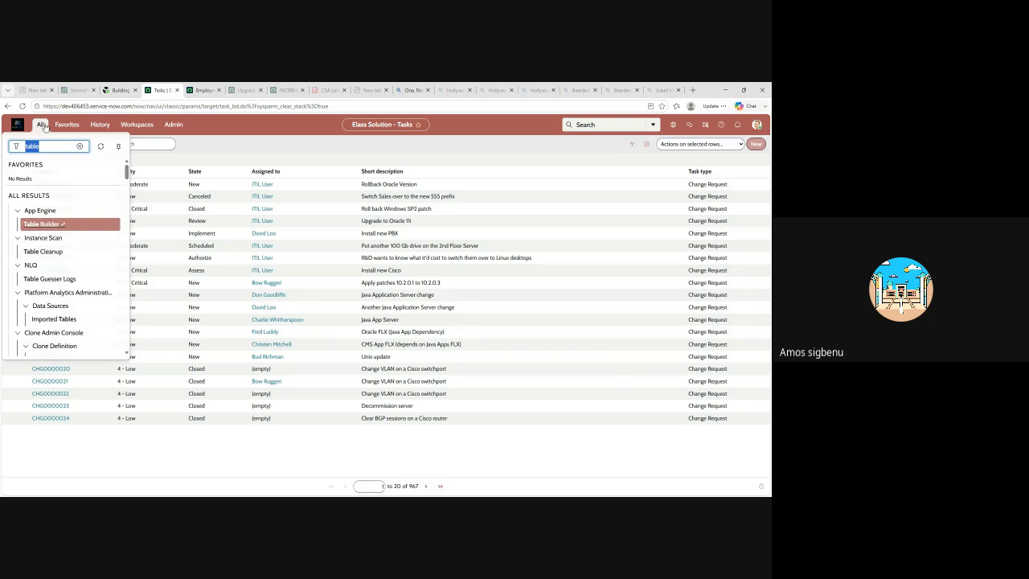
pyautogui.click(46, 145)
pyautogui.moveTo(44, 146); pyautogui.dragTo(18, 147)
pyautogui.click(45, 146)
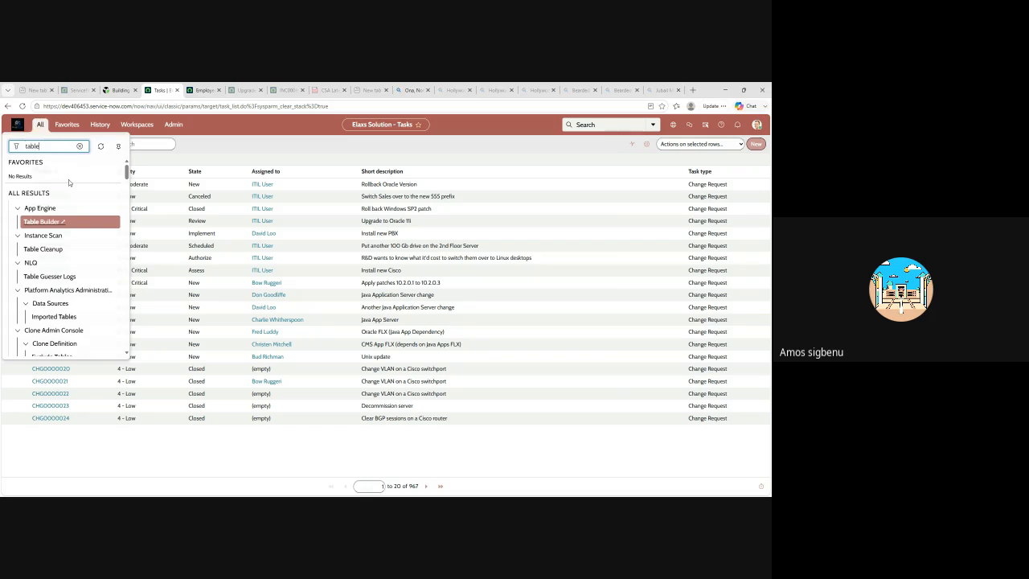
pyautogui.scroll(-8, 72, 201)
pyautogui.scroll(-5, 79, 226)
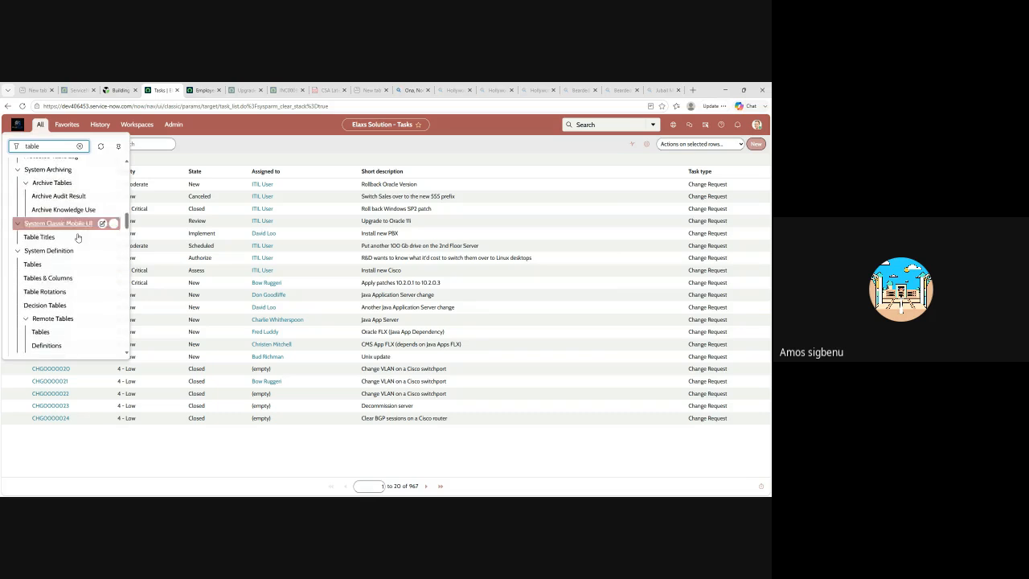
pyautogui.scroll(2, 63, 218)
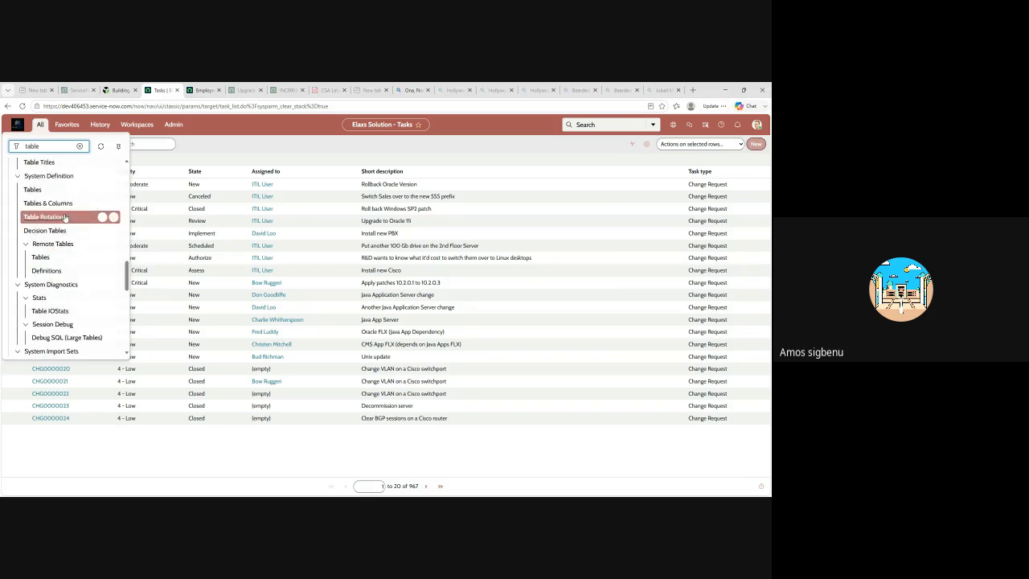
pyautogui.click(30, 191)
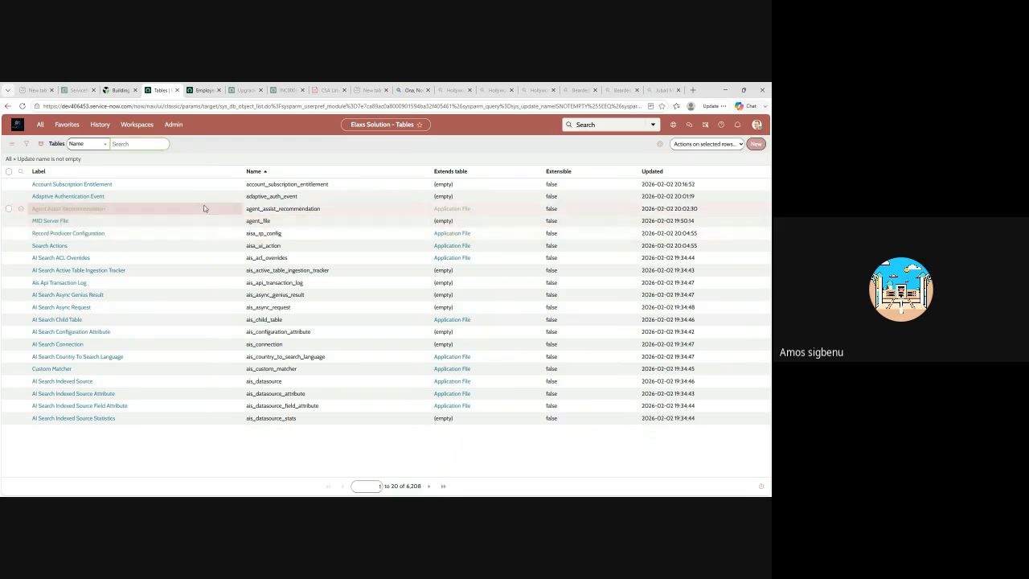
# Open the AI Search Async Genius Result table record and examine its columns, access controls and database indexes
pyautogui.click(70, 210)
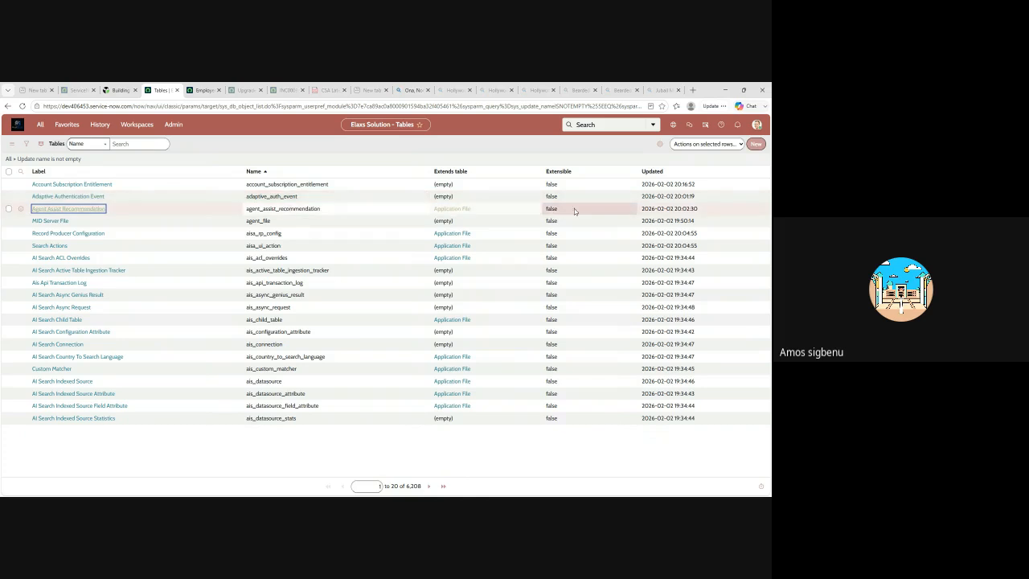
pyautogui.click(79, 295)
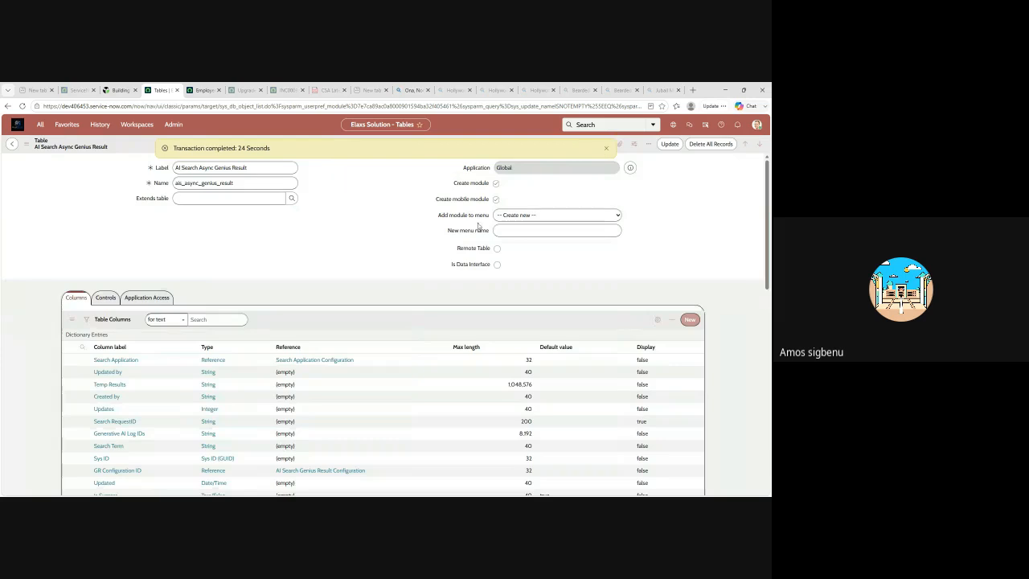
pyautogui.scroll(-3, 548, 342)
pyautogui.scroll(-5, 523, 351)
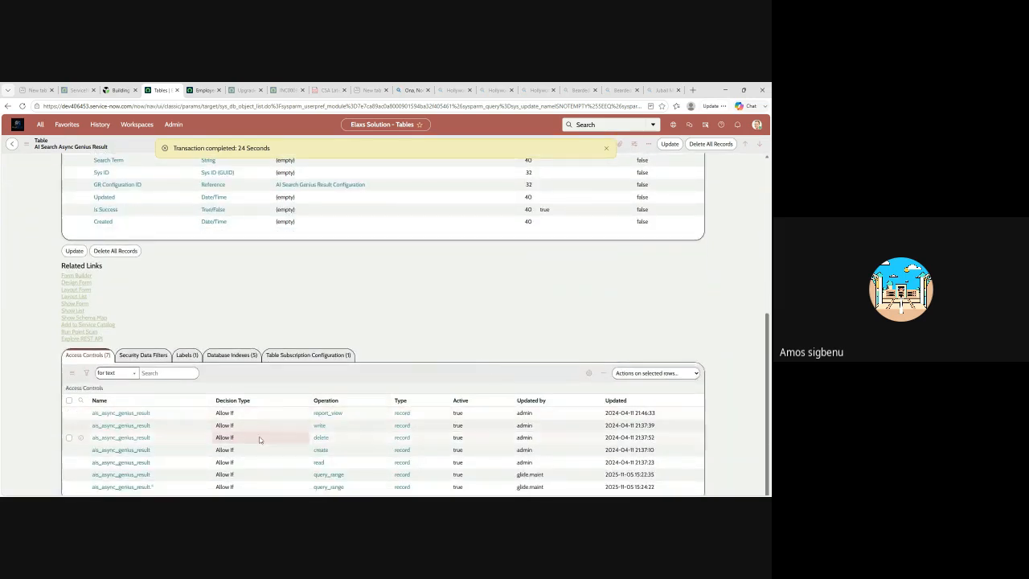
pyautogui.click(232, 354)
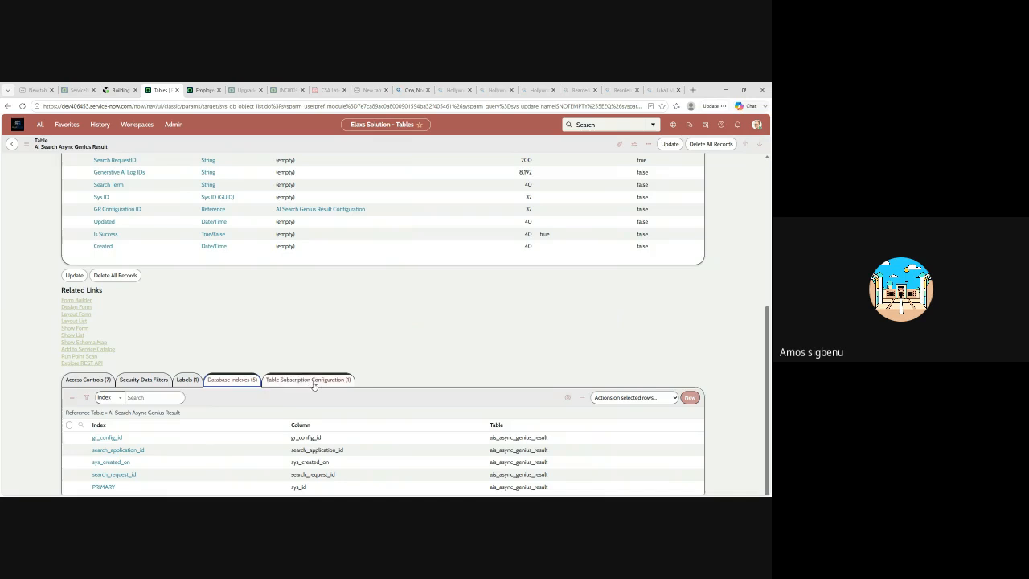
pyautogui.scroll(3, 378, 386)
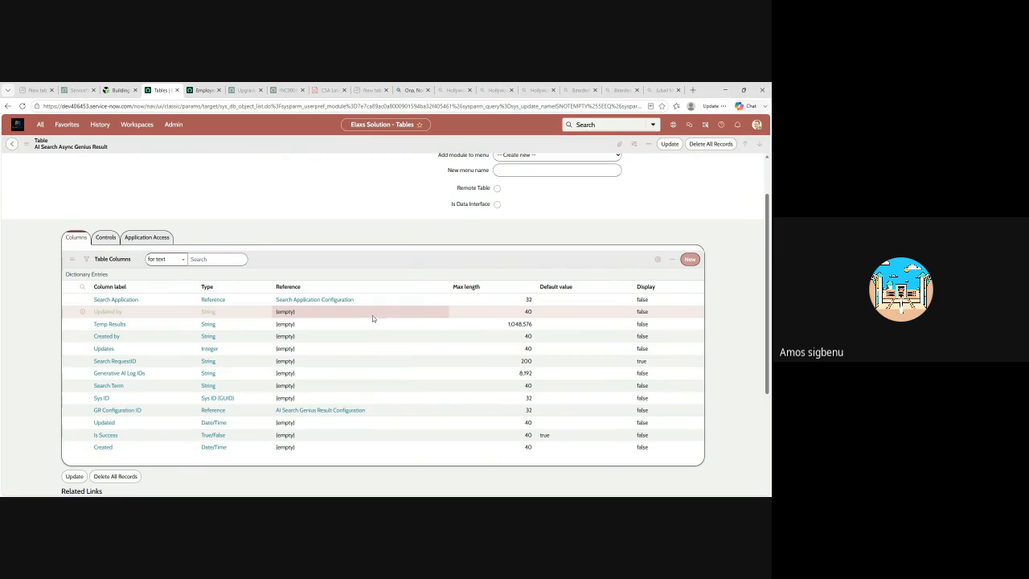
pyautogui.scroll(1, 371, 320)
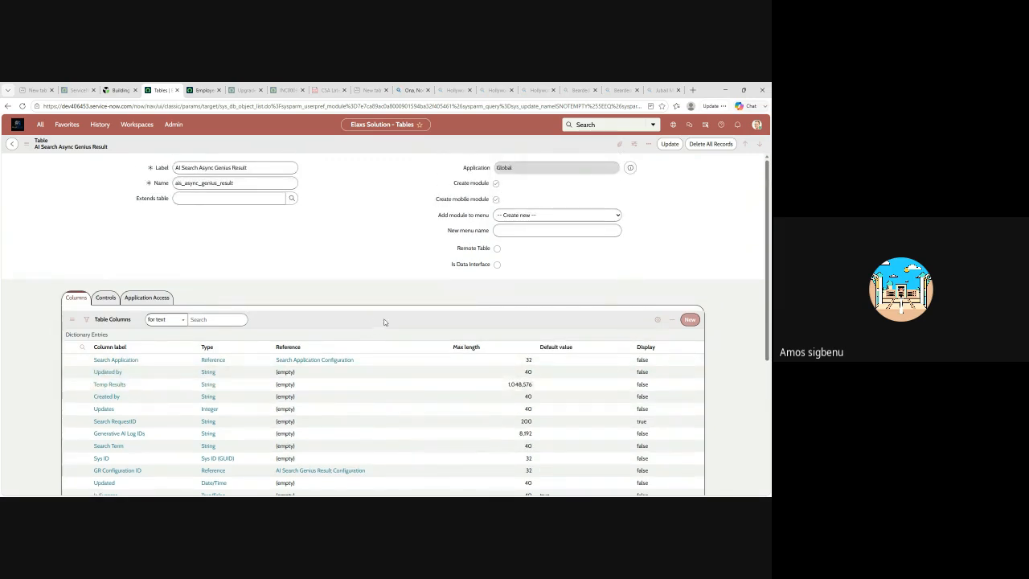
# Go back from the AI Search Async Genius Result record to the Tables list
pyautogui.click(12, 145)
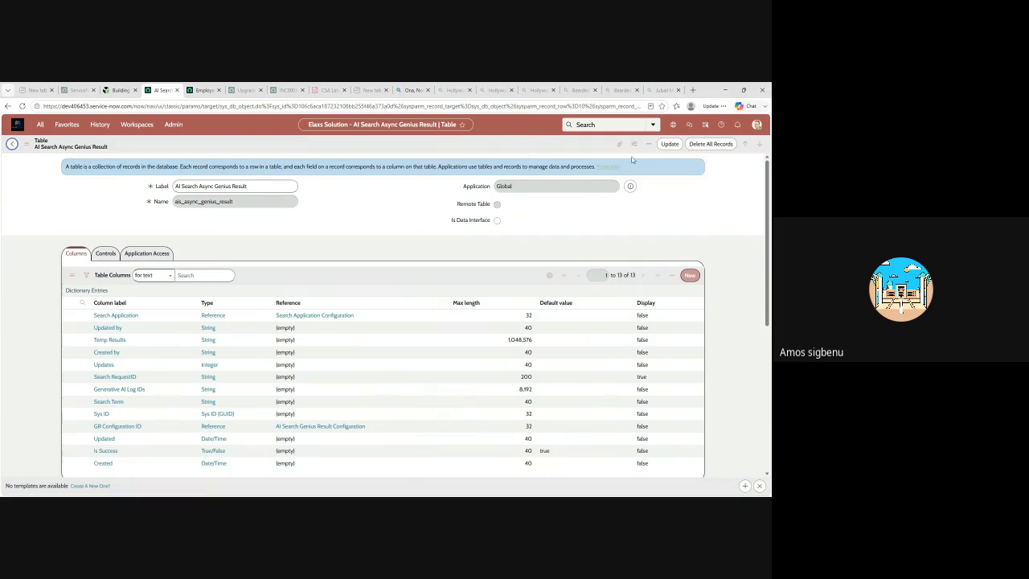
pyautogui.click(12, 145)
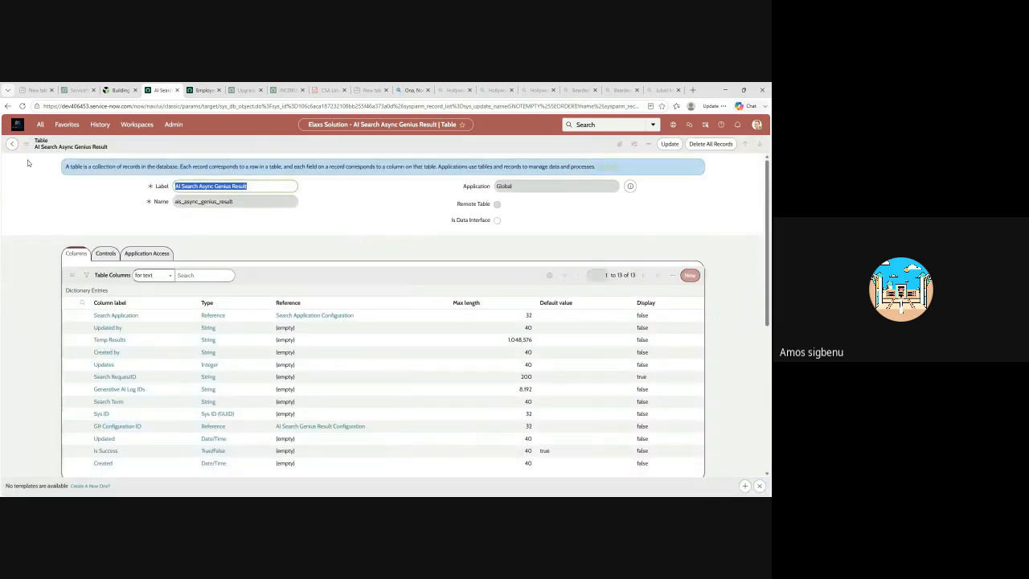
pyautogui.click(11, 145)
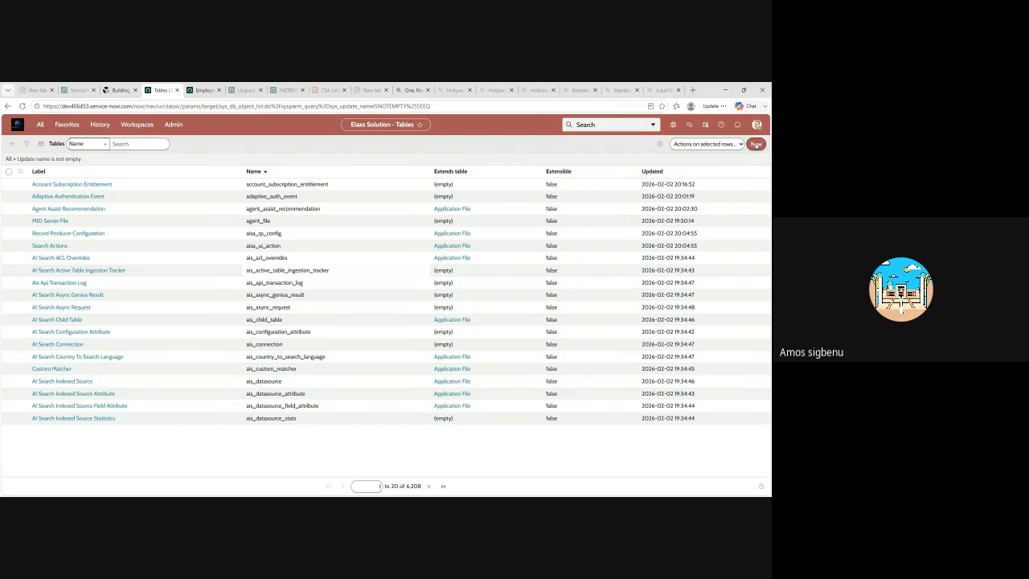
# Start a new table record and label it "Elaxs Solution", letting its name fill in from the label
pyautogui.click(756, 145)
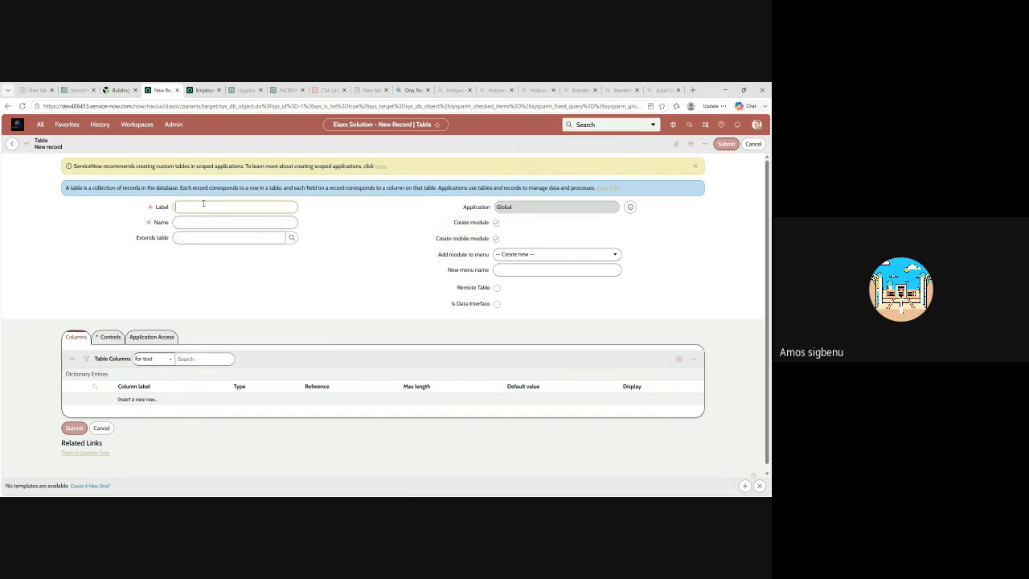
pyautogui.write('Elaxs Solution')
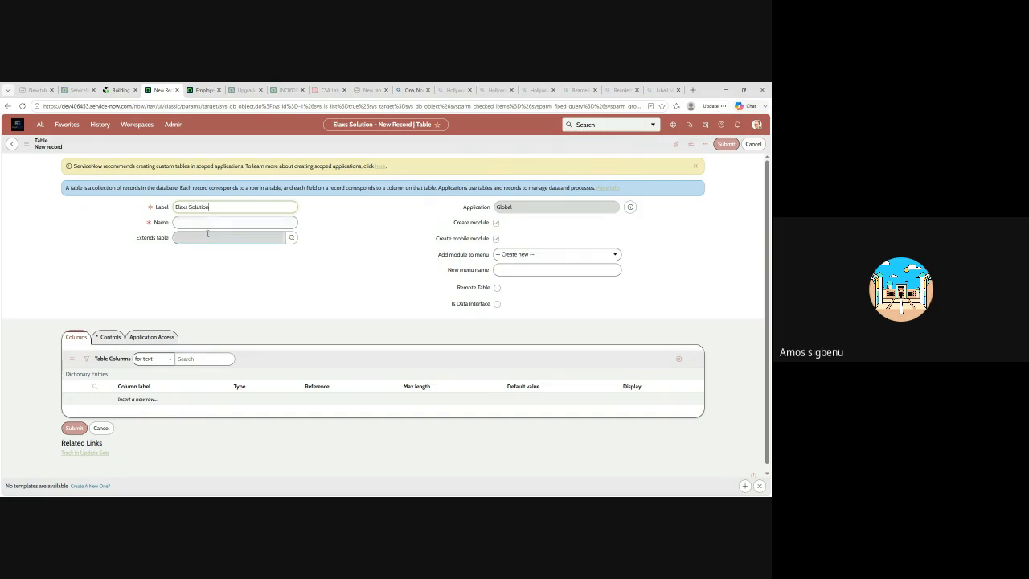
pyautogui.click(208, 235)
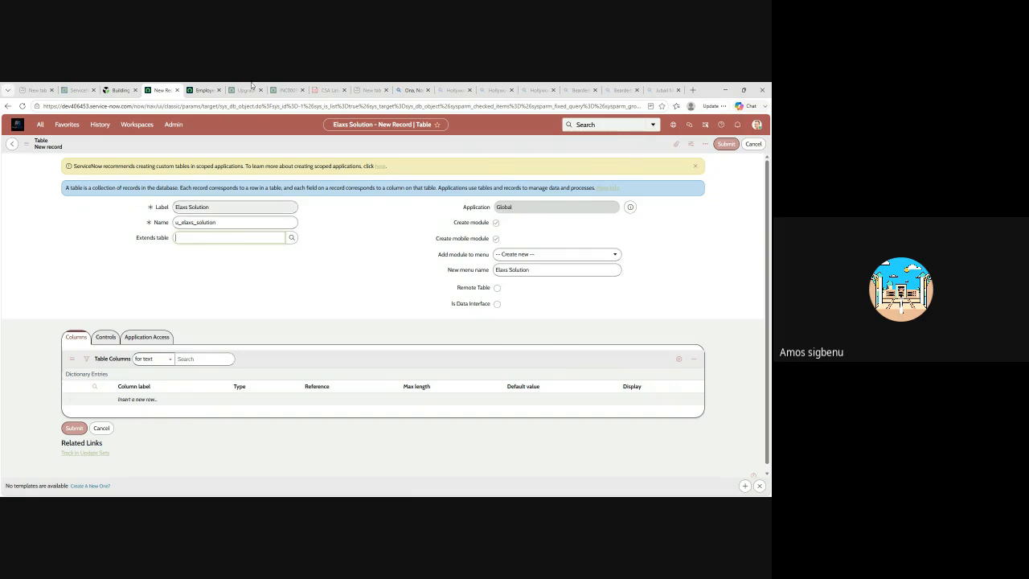
# Duplicate the browser tab and open the Incident application's Open module in the copy
pyautogui.rightClick(167, 92)
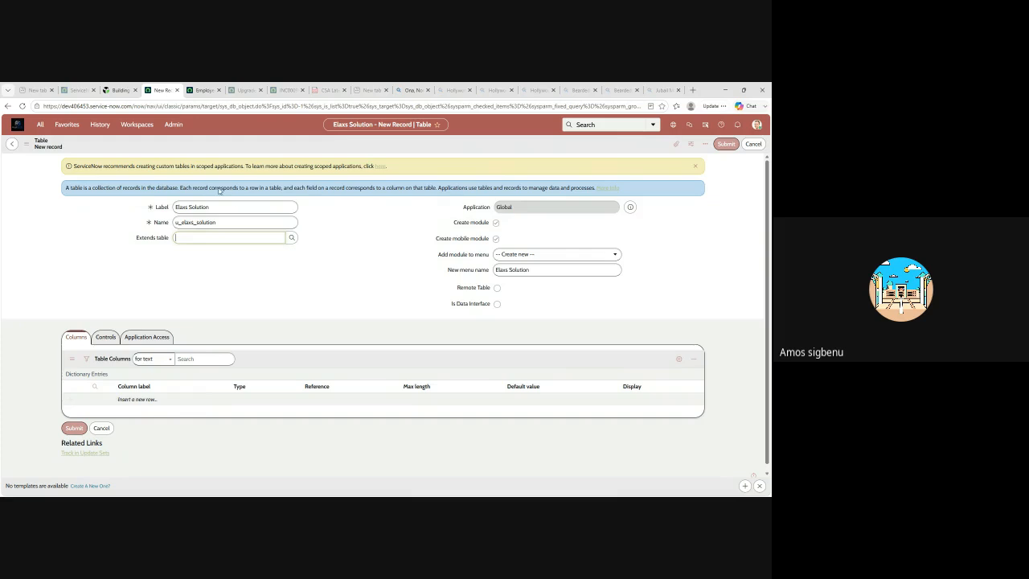
pyautogui.click(209, 150)
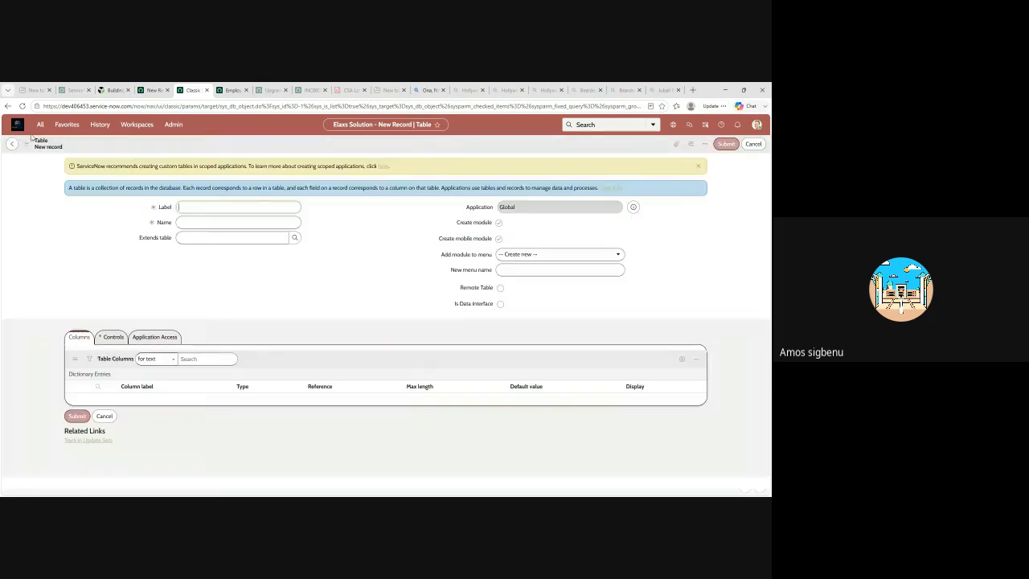
pyautogui.click(40, 125)
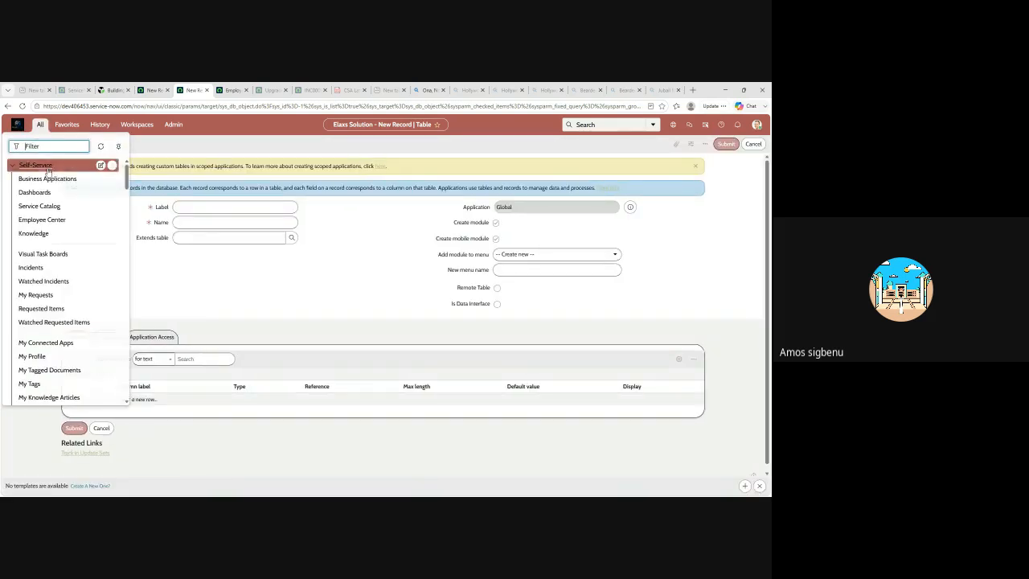
pyautogui.write('in')
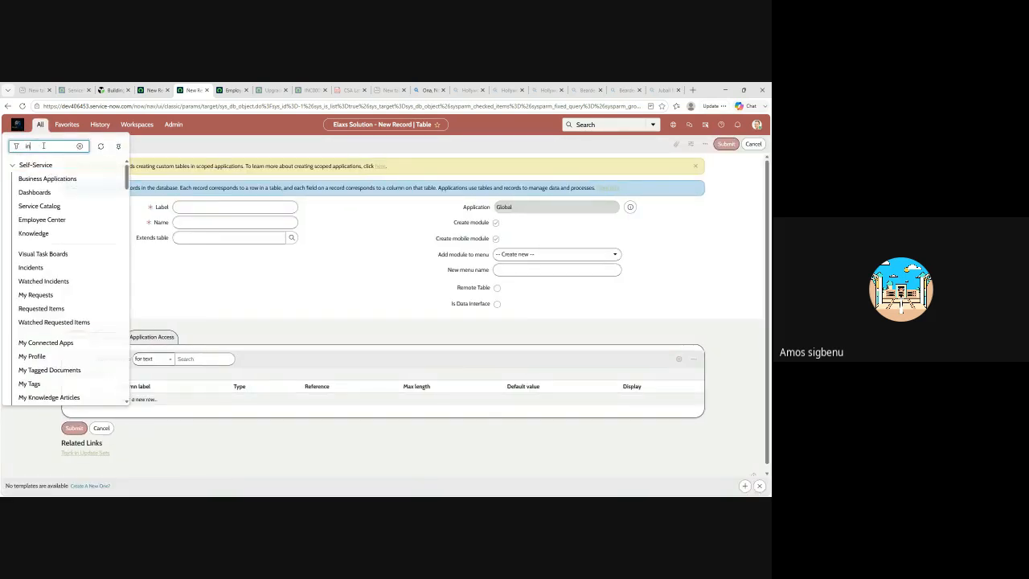
pyautogui.write('cid')
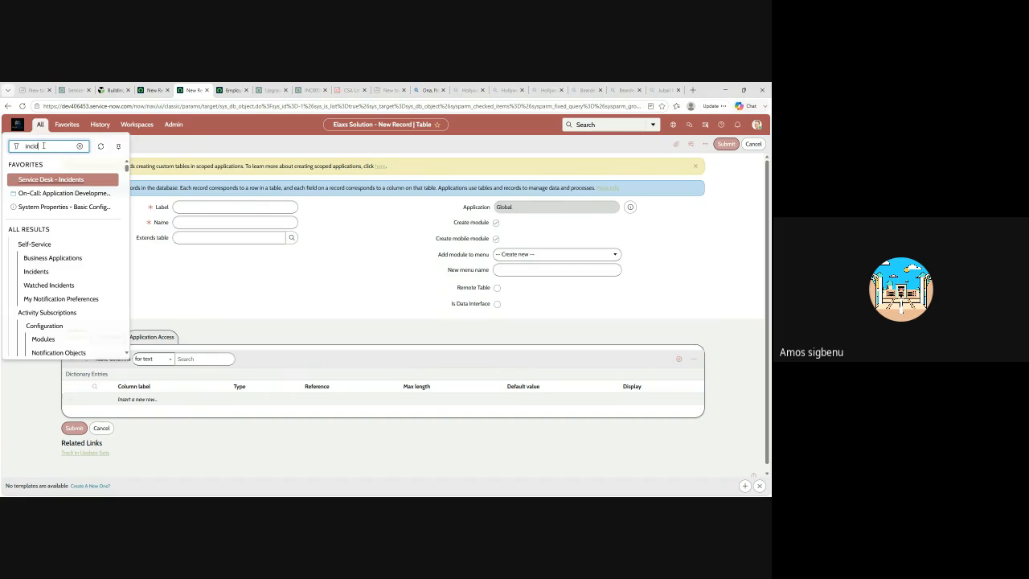
pyautogui.write('ent')
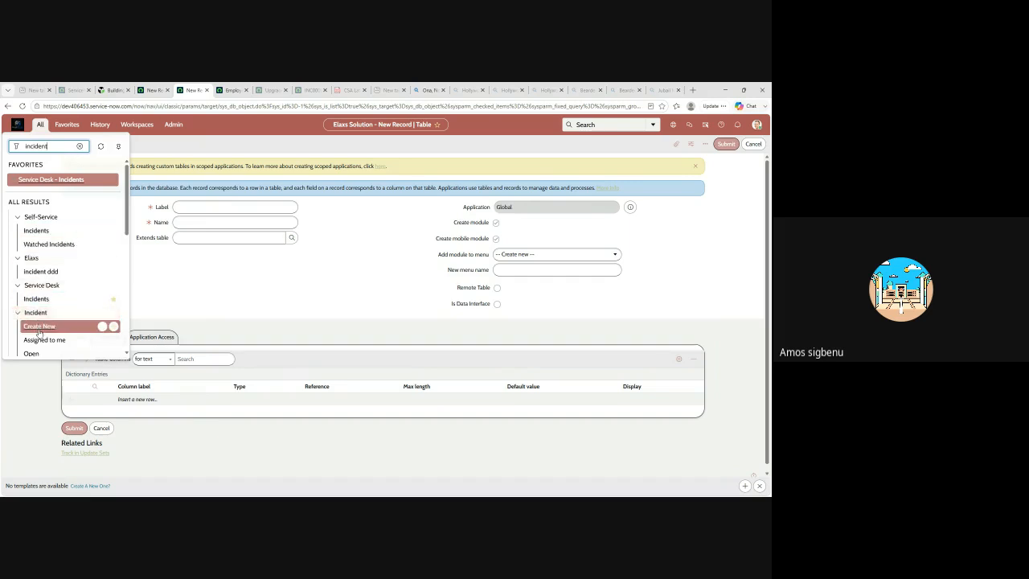
pyautogui.scroll(-1, 37, 329)
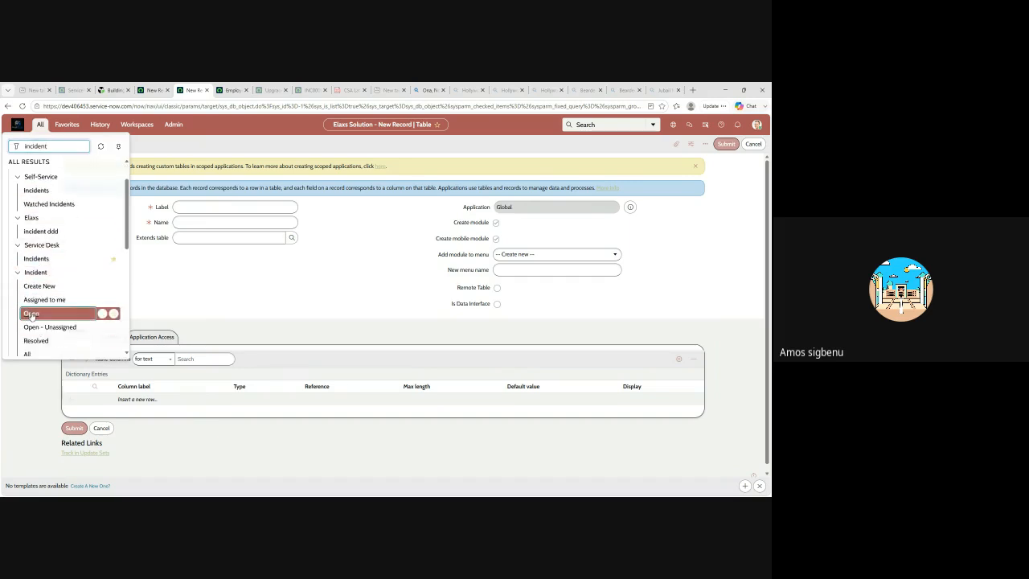
pyautogui.click(31, 315)
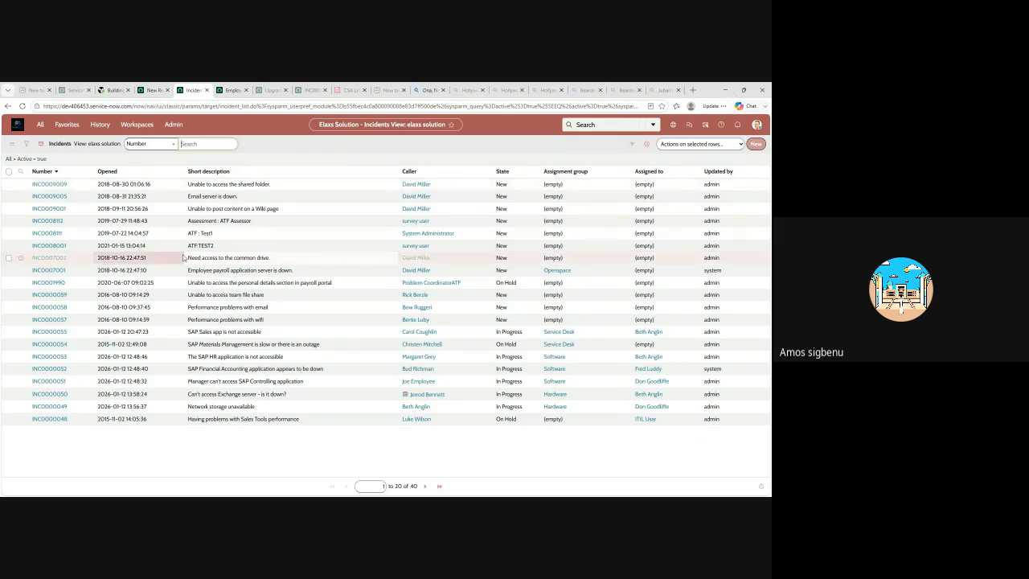
# Compare the new table form with the modules under the Incident application menu, ending on the form
pyautogui.click(152, 91)
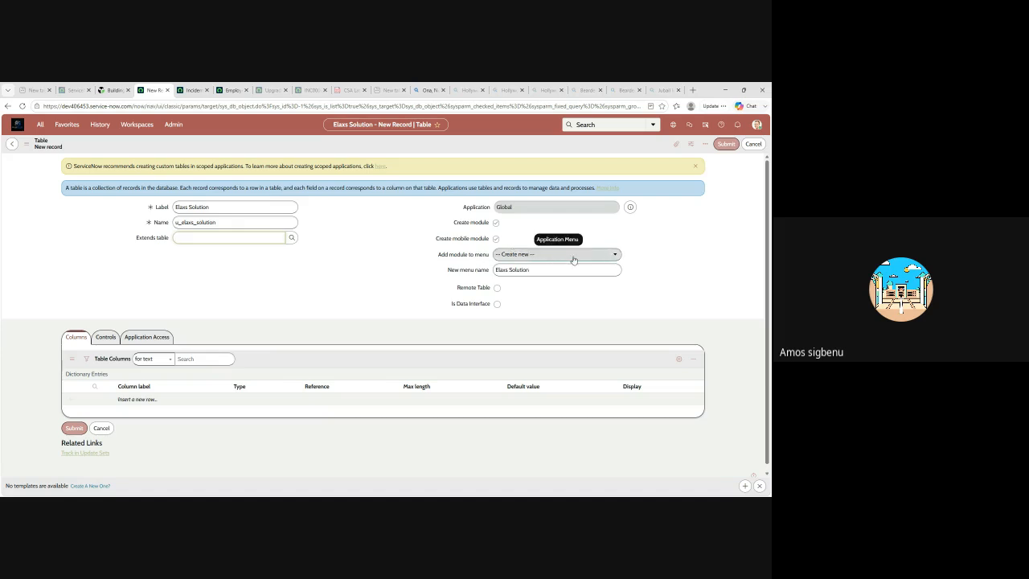
pyautogui.click(193, 90)
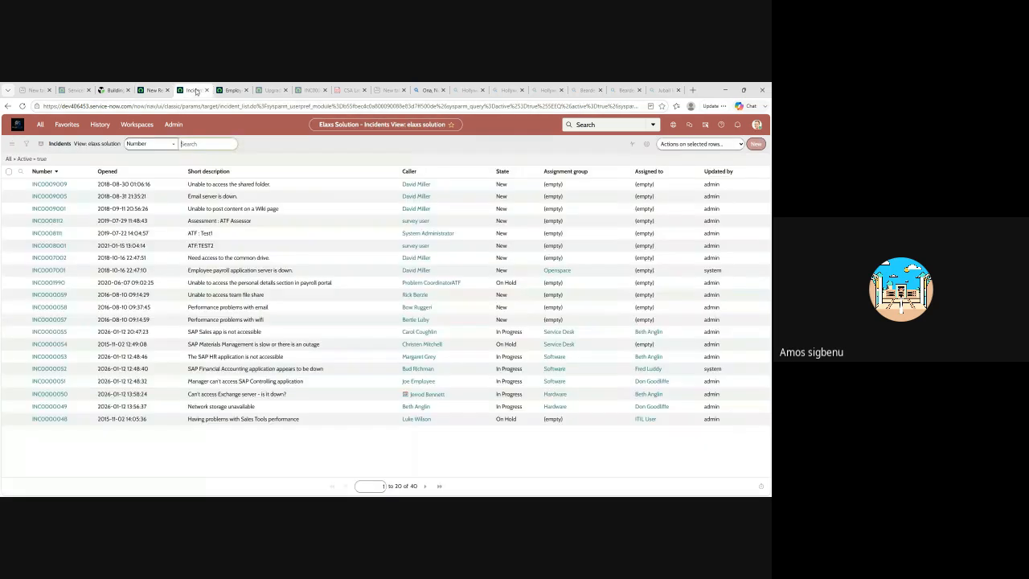
pyautogui.click(40, 126)
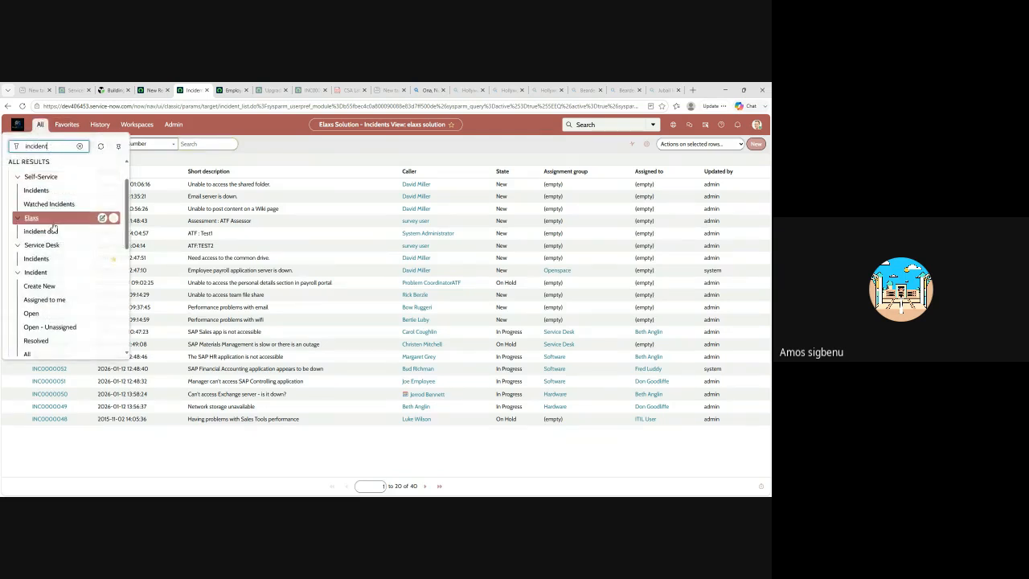
pyautogui.scroll(-2, 47, 242)
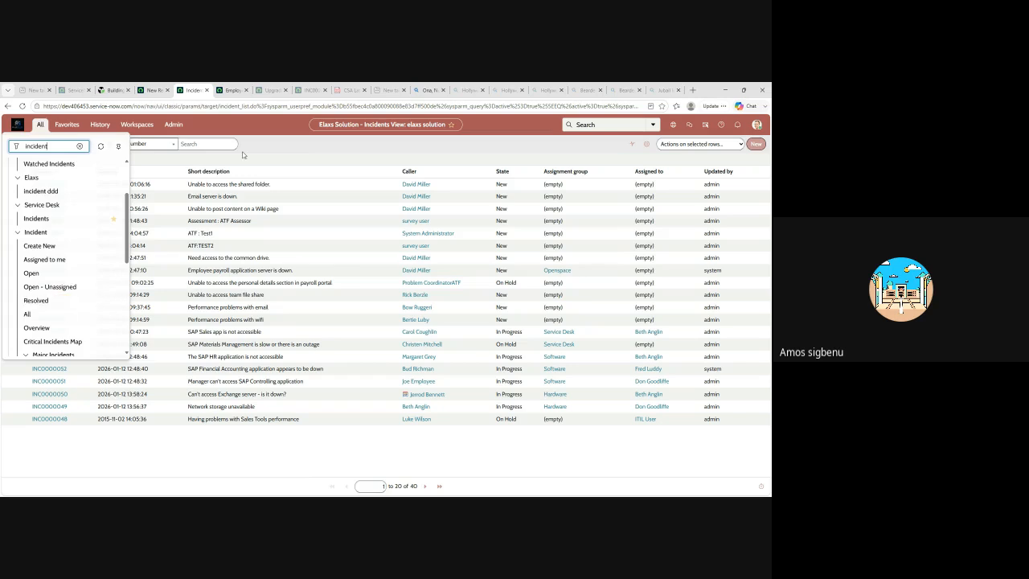
pyautogui.click(150, 90)
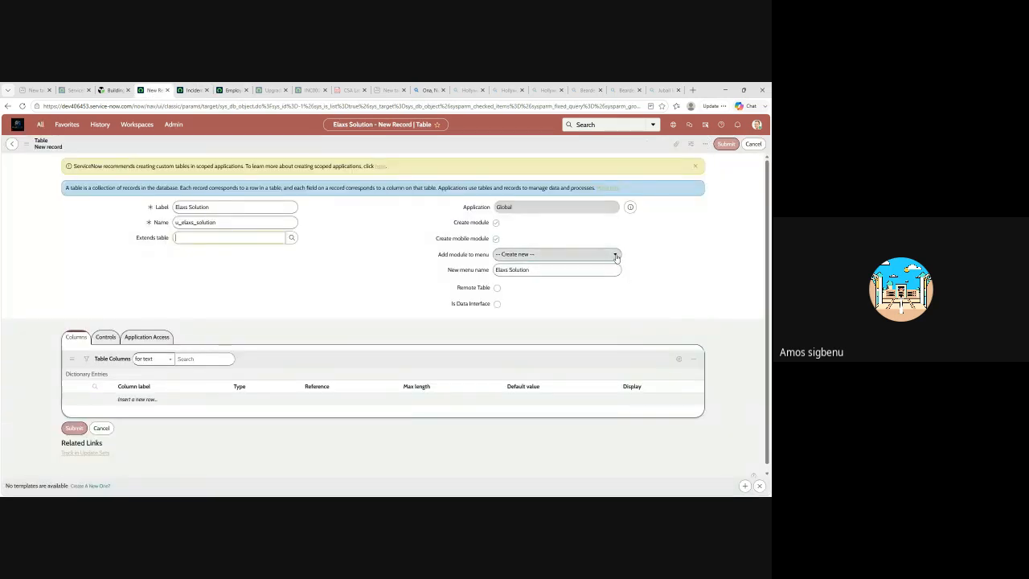
# Try adding the module to the Admin Center menu, and restore the option to create a new menu
pyautogui.click(516, 256)
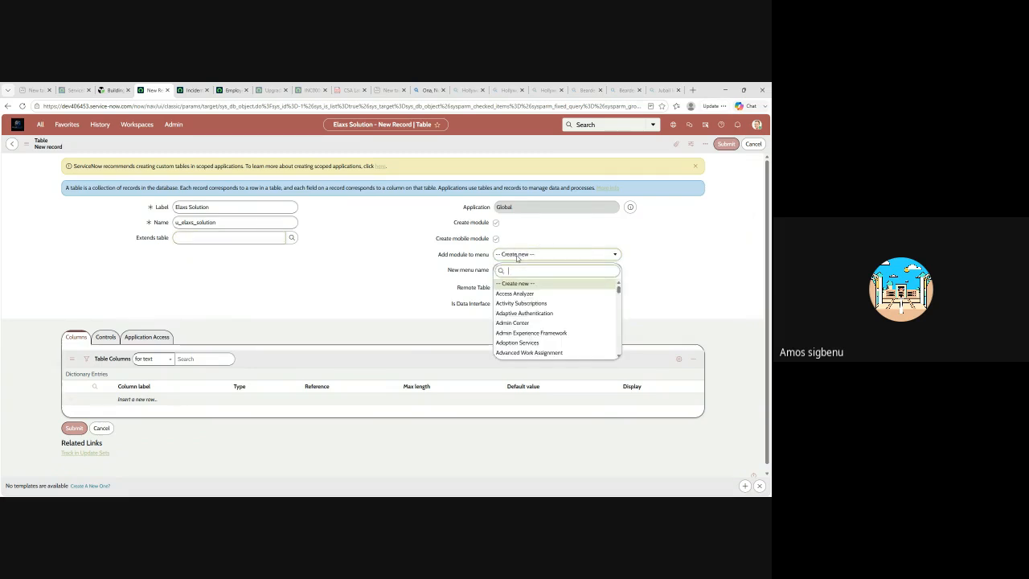
pyautogui.click(516, 323)
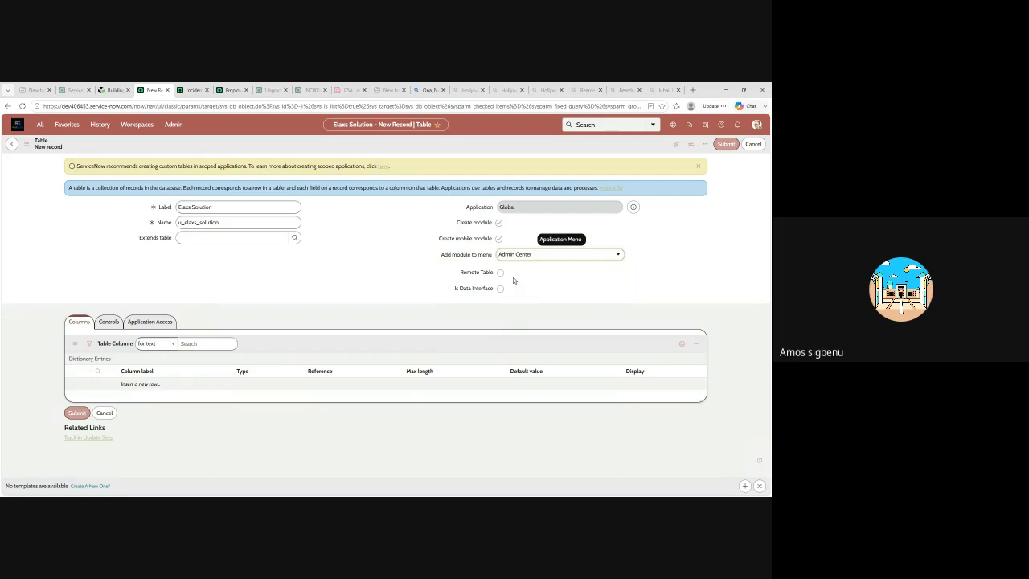
pyautogui.click(618, 256)
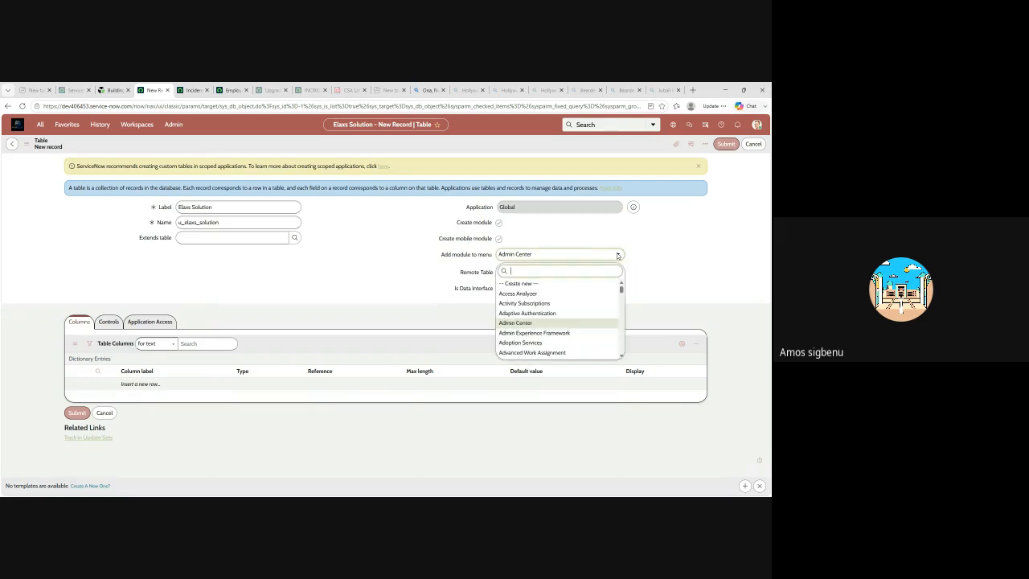
pyautogui.click(527, 283)
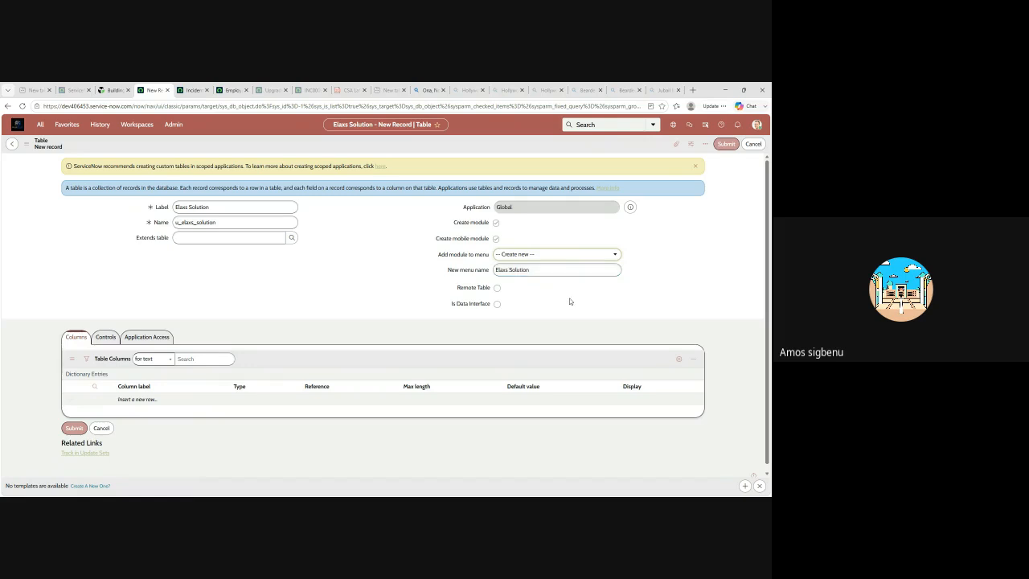
# Begin inserting a new row in the Elaxs Solution table's column list
pyautogui.scroll(-1, 362, 326)
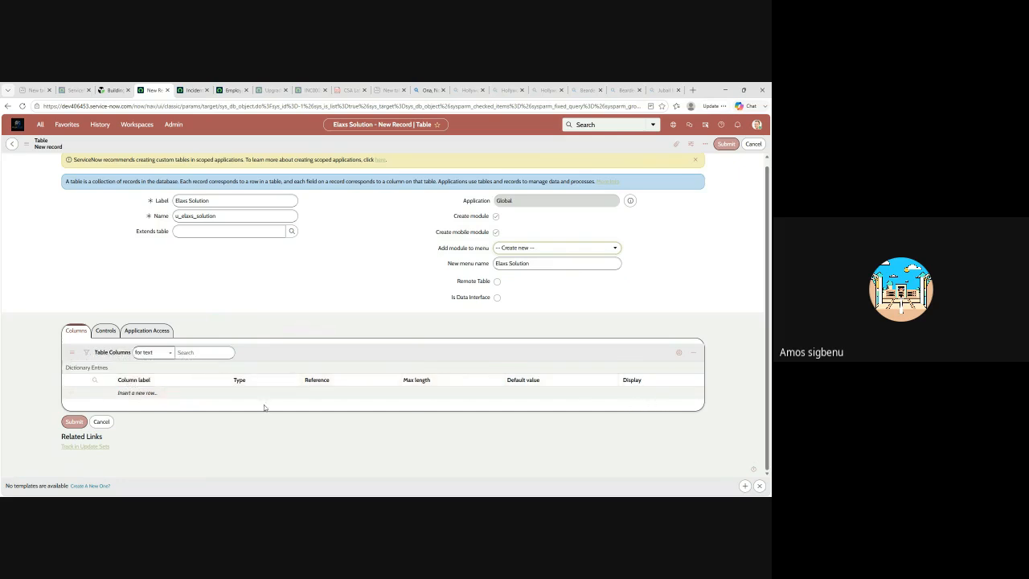
pyautogui.click(131, 393)
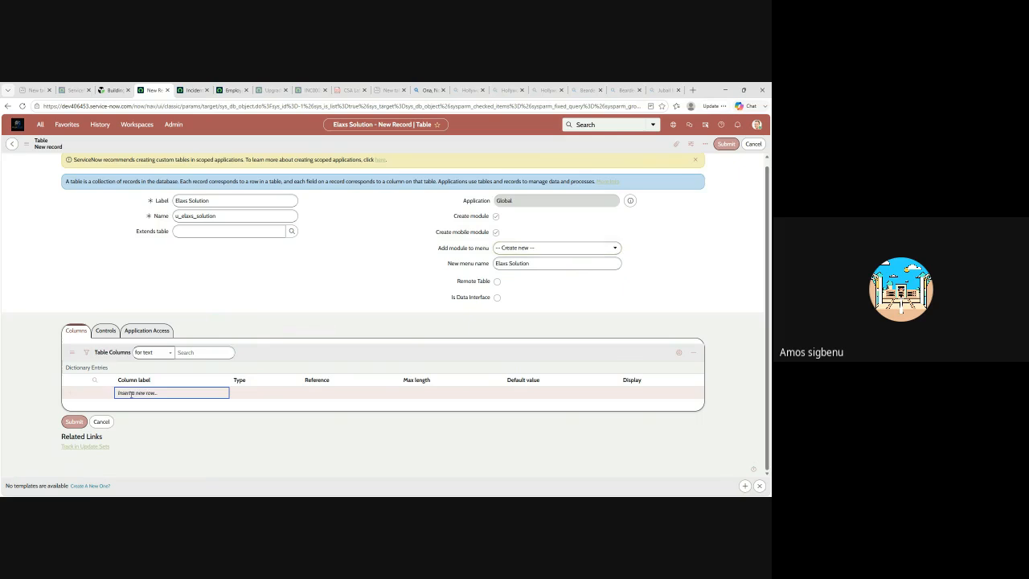
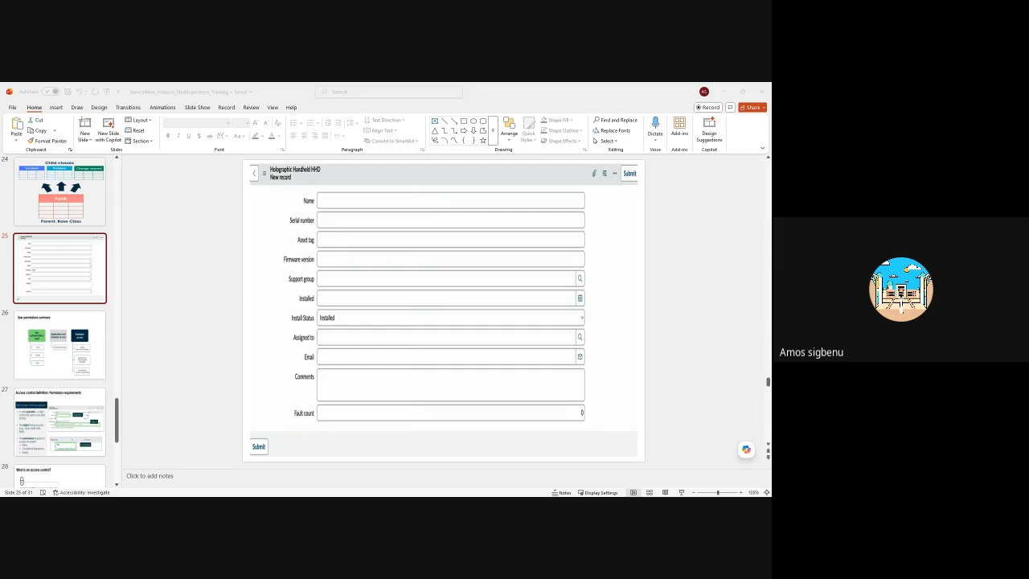
pyautogui.doubleClick(527, 97)
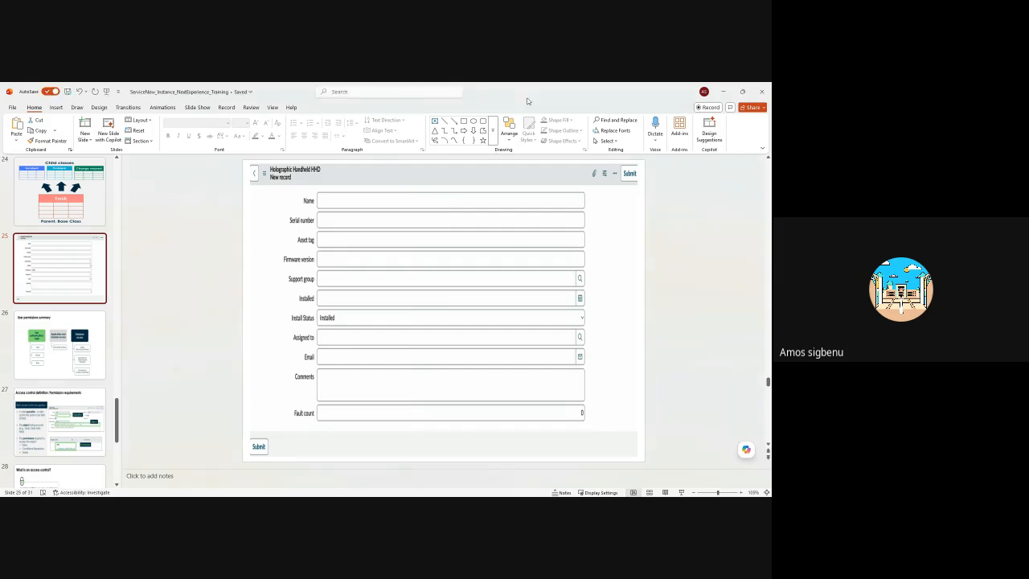
pyautogui.scroll(-3, 75, 387)
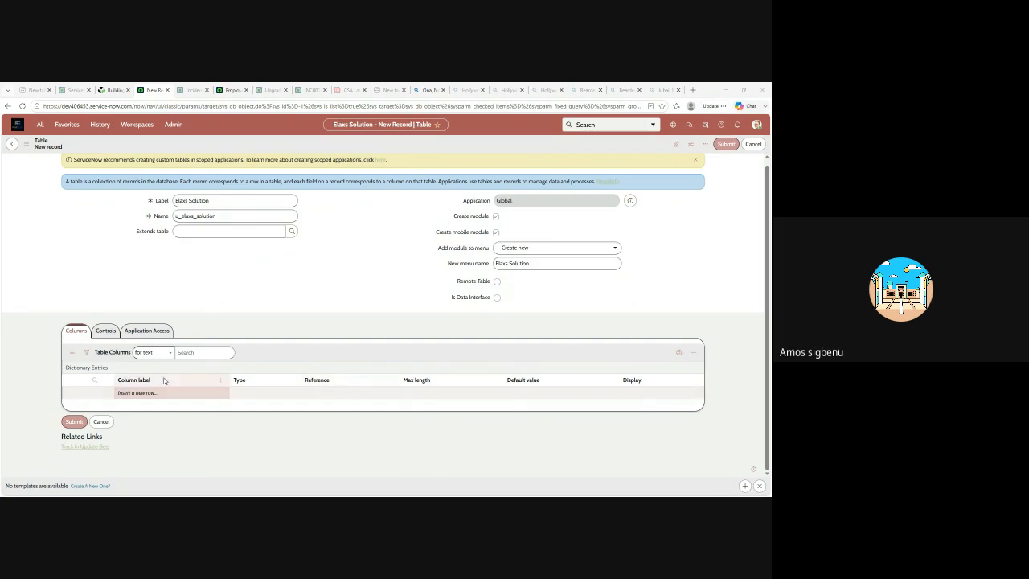
pyautogui.click(140, 392)
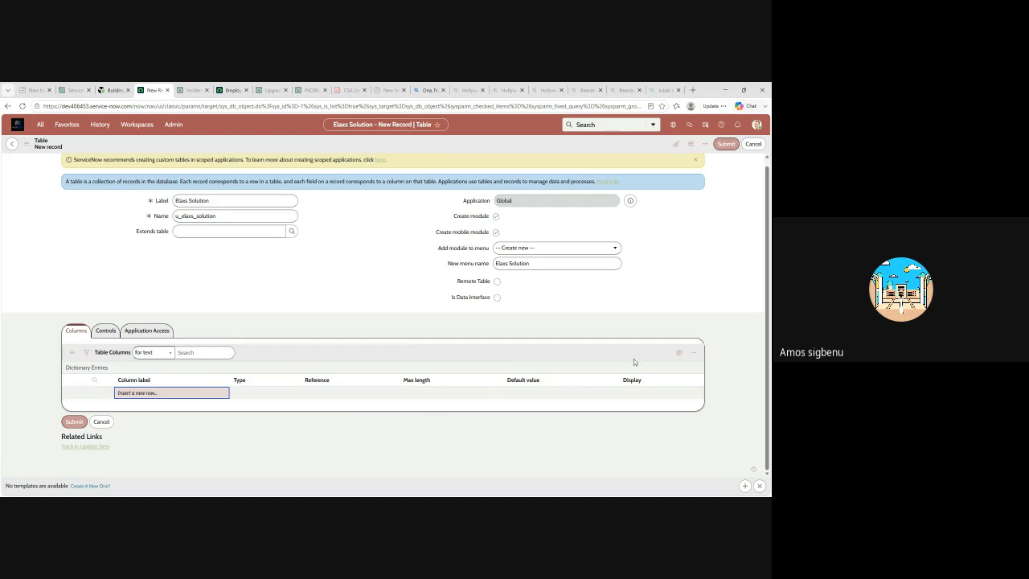
pyautogui.click(685, 357)
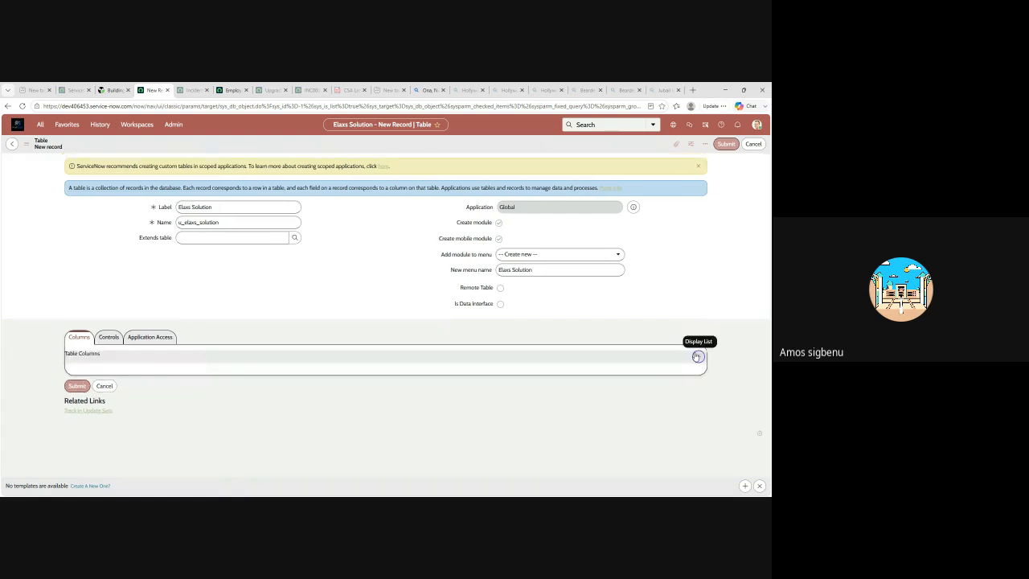
pyautogui.click(697, 357)
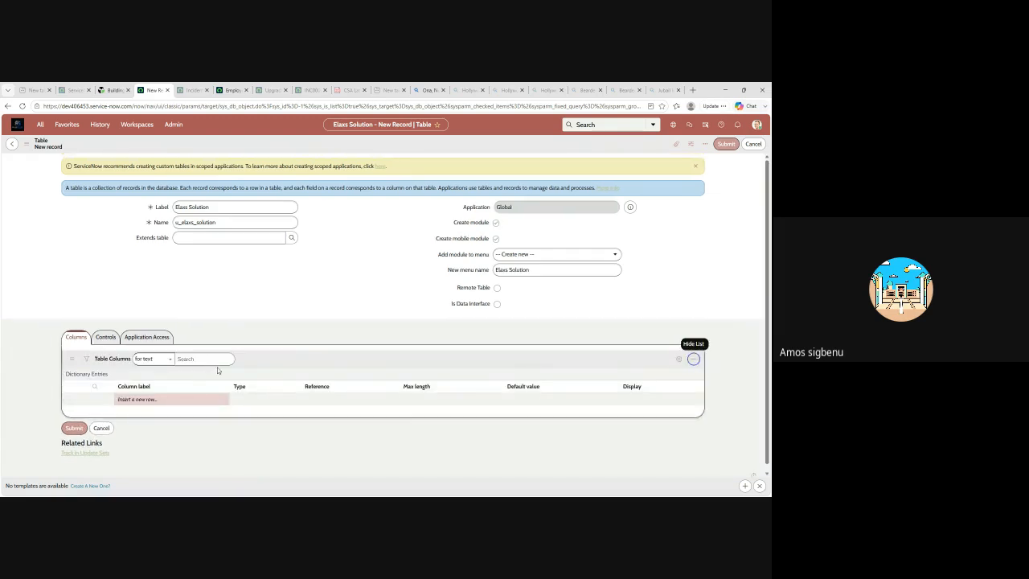
# Insert a new row in the table's column list with the column label Name
pyautogui.click(151, 393)
pyautogui.click(151, 393)
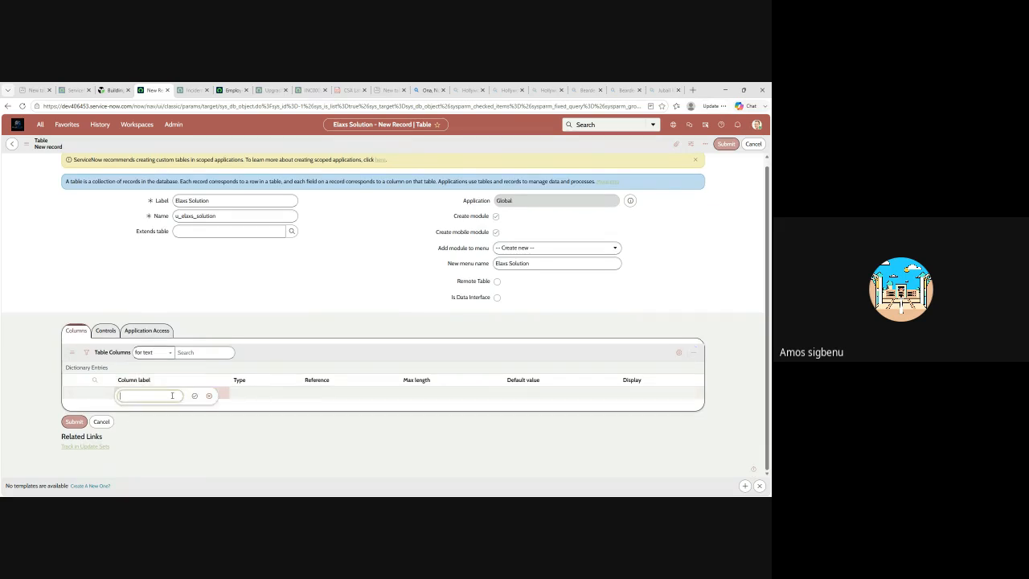
pyautogui.write('Name')
pyautogui.press('Tab')
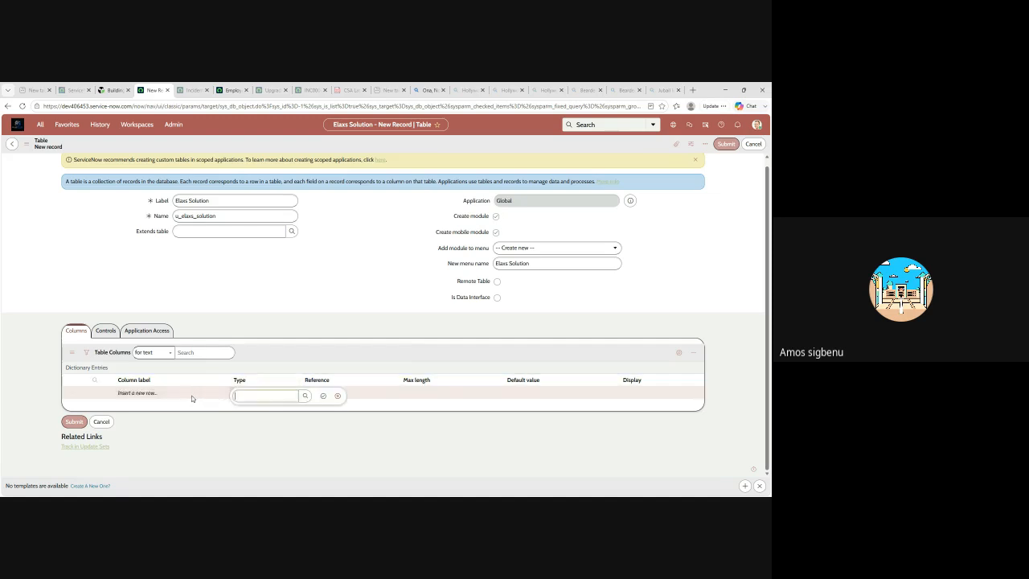
pyautogui.click(142, 392)
pyautogui.click(142, 391)
pyautogui.write('Name')
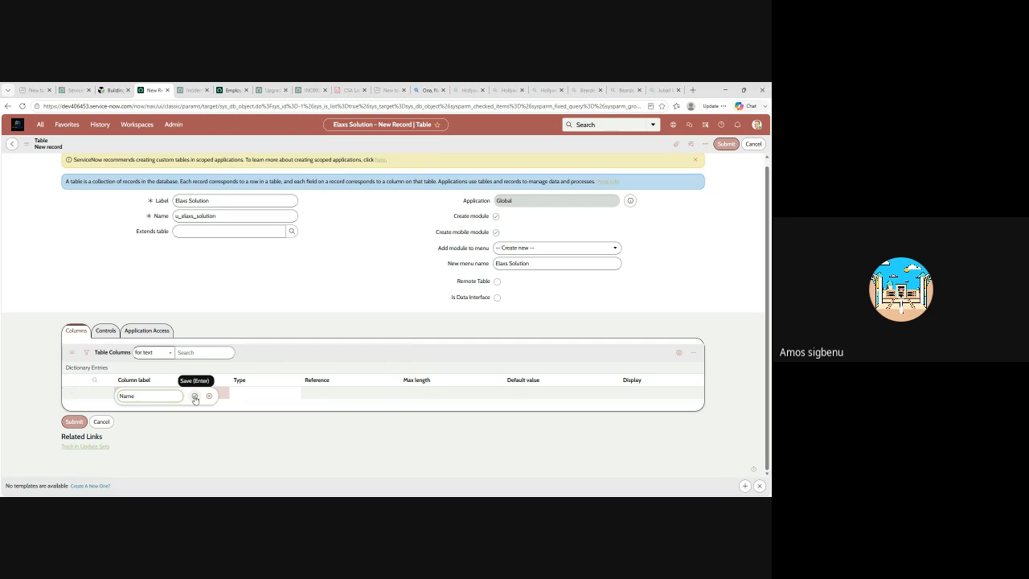
pyautogui.click(194, 397)
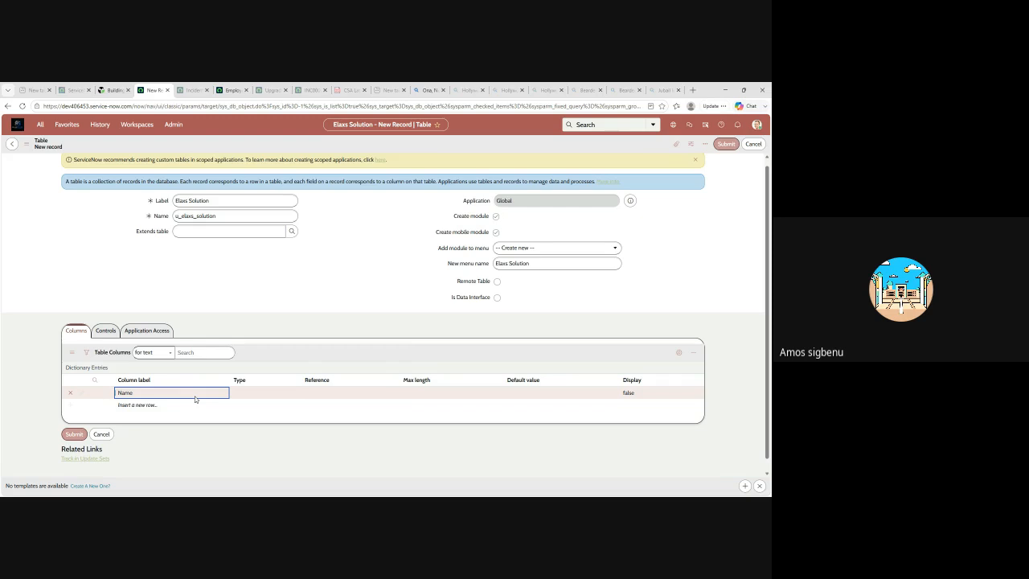
# Set the Name column's type to String by picking it from the type lookup
pyautogui.click(257, 394)
pyautogui.click(258, 394)
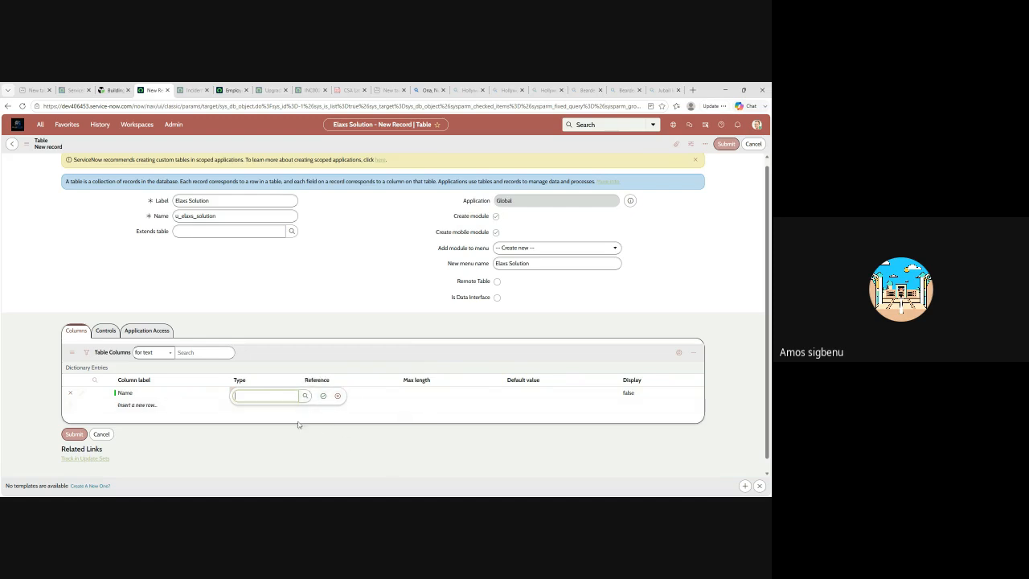
pyautogui.click(251, 395)
pyautogui.click(306, 396)
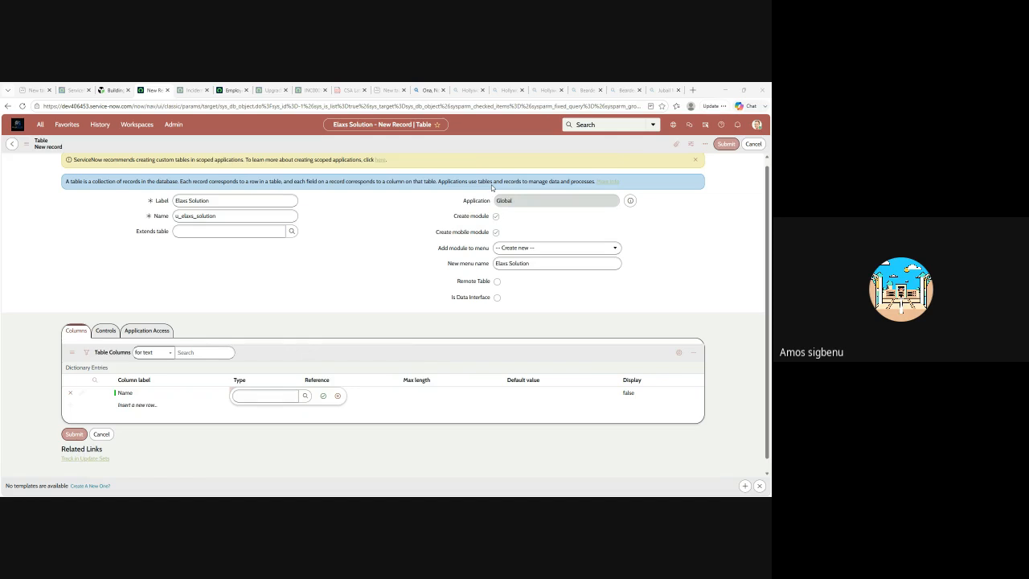
pyautogui.click(483, 186)
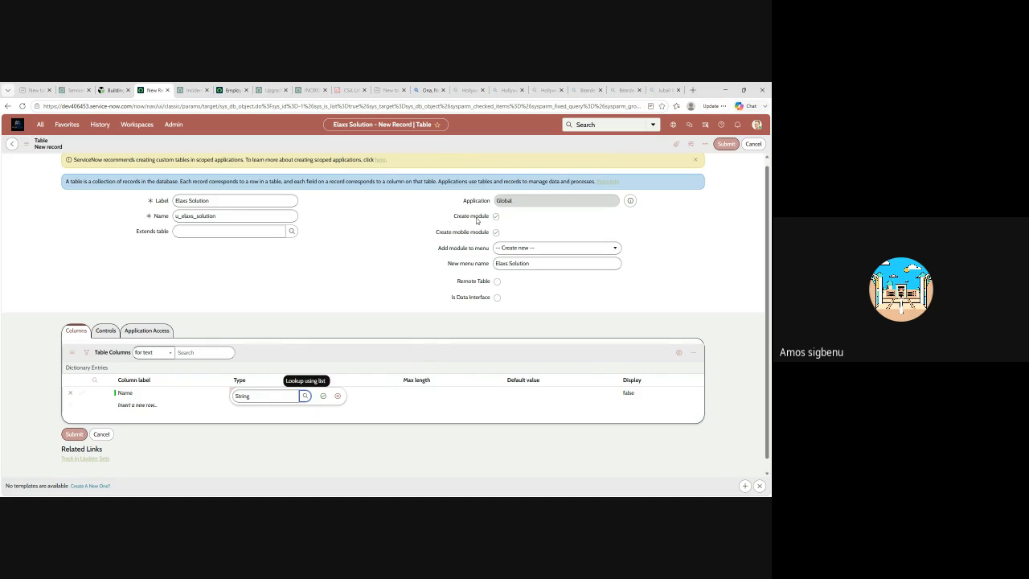
pyautogui.click(323, 396)
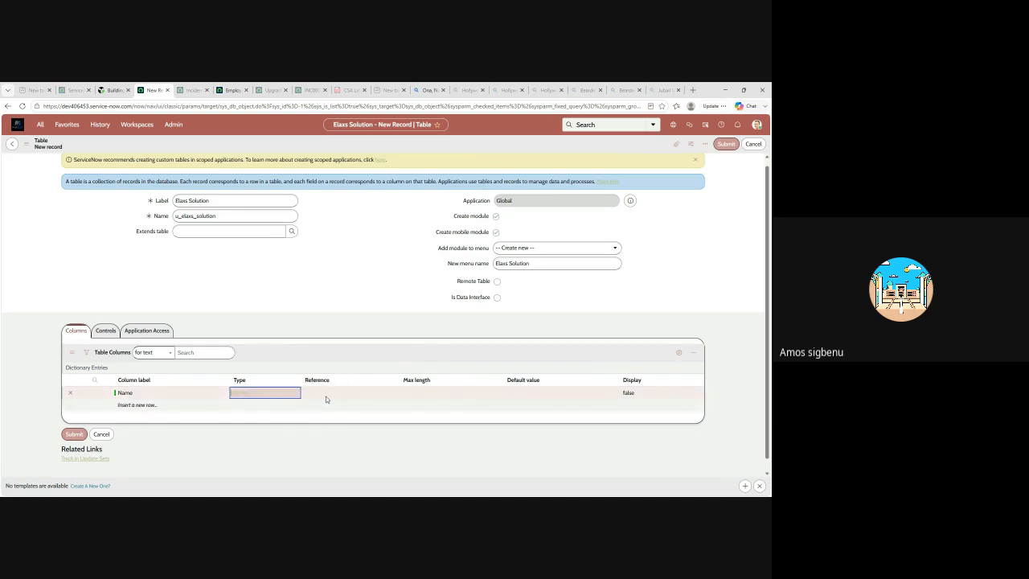
# Open the lookup list for the Name column's reference
pyautogui.click(325, 381)
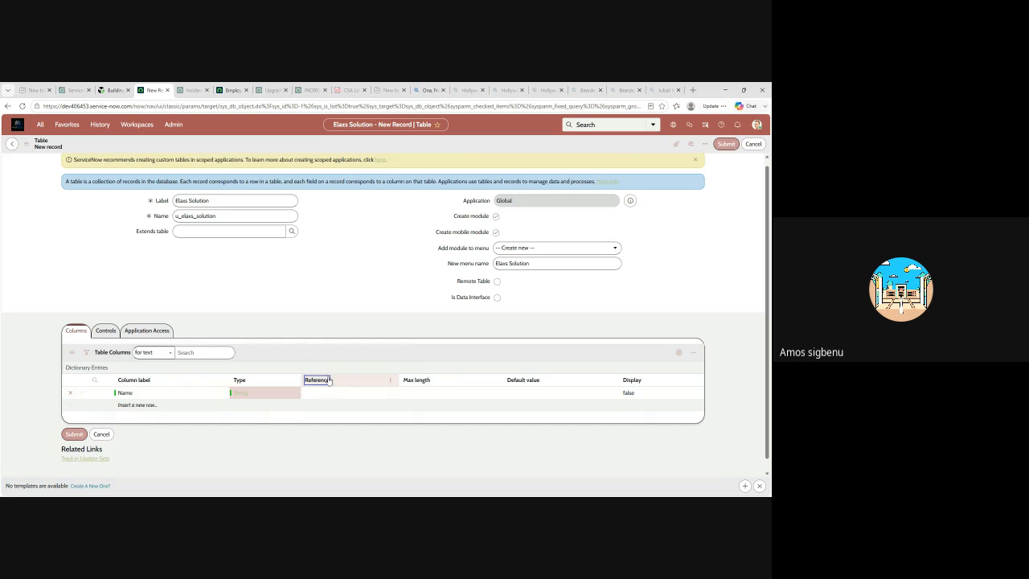
pyautogui.click(336, 392)
pyautogui.click(335, 392)
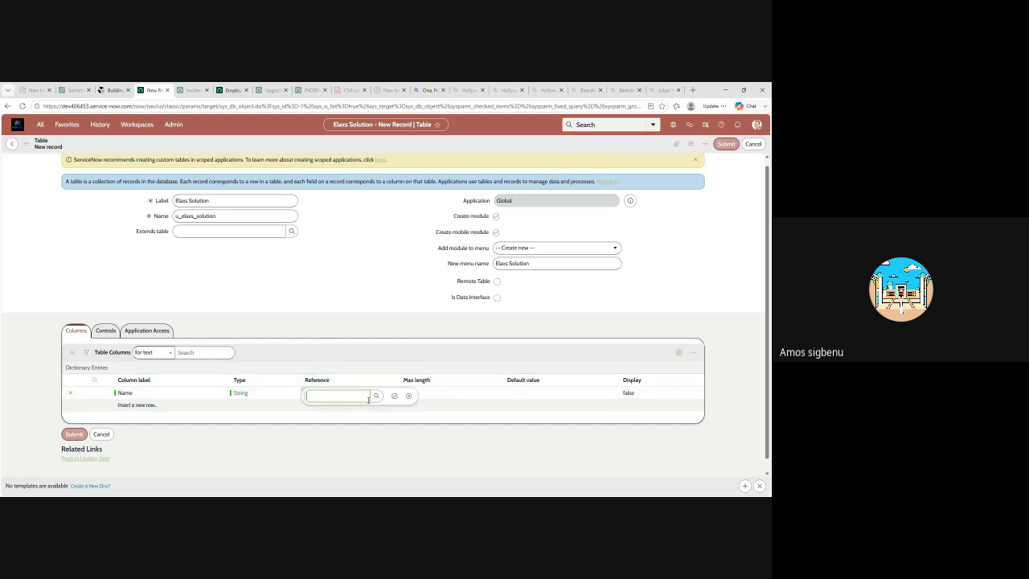
pyautogui.click(376, 396)
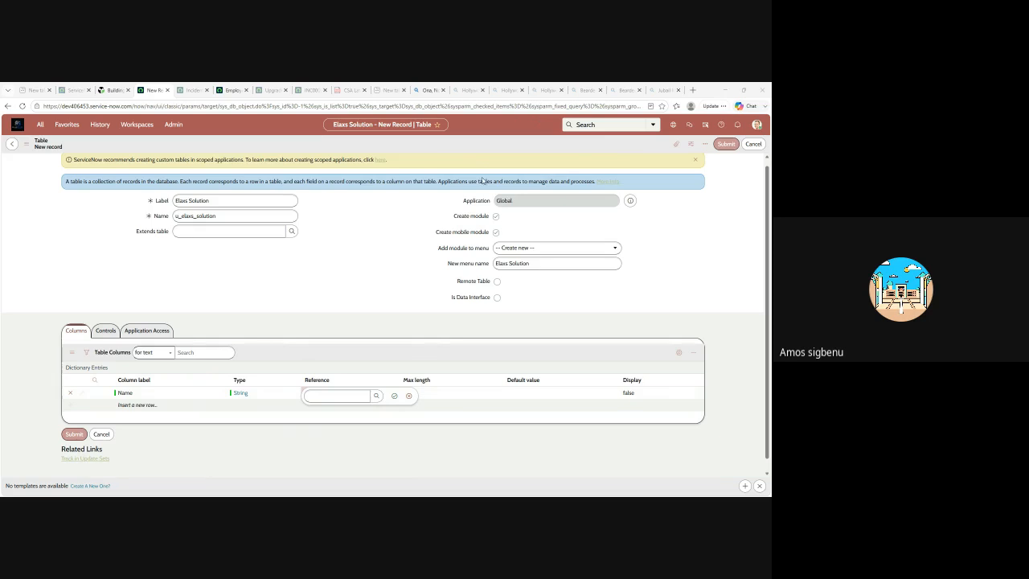
# Switch to the browser tab showing the Incidents list and try to open the user records with user.list
pyautogui.click(191, 89)
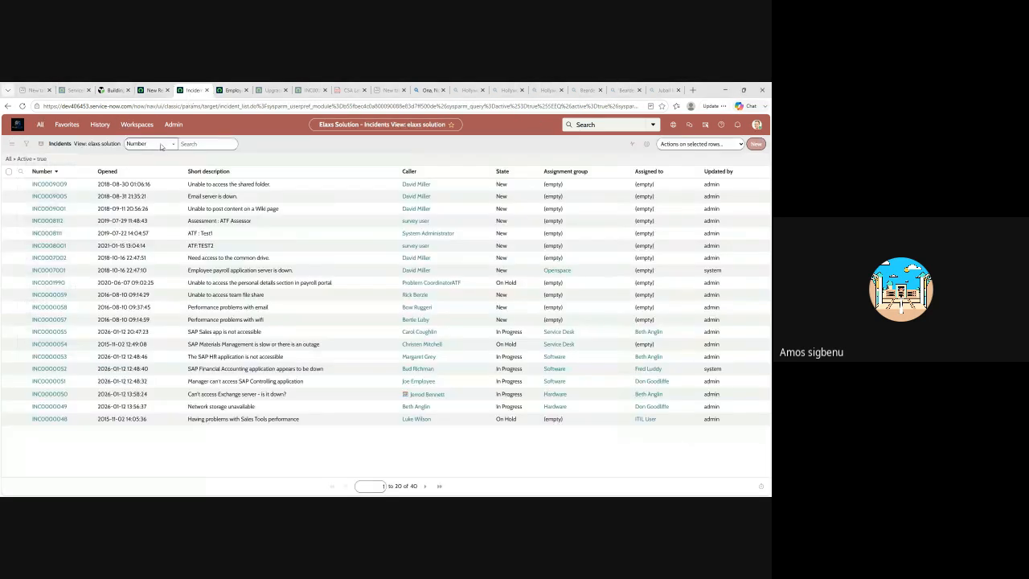
pyautogui.click(40, 123)
pyautogui.moveTo(47, 146); pyautogui.dragTo(1, 157)
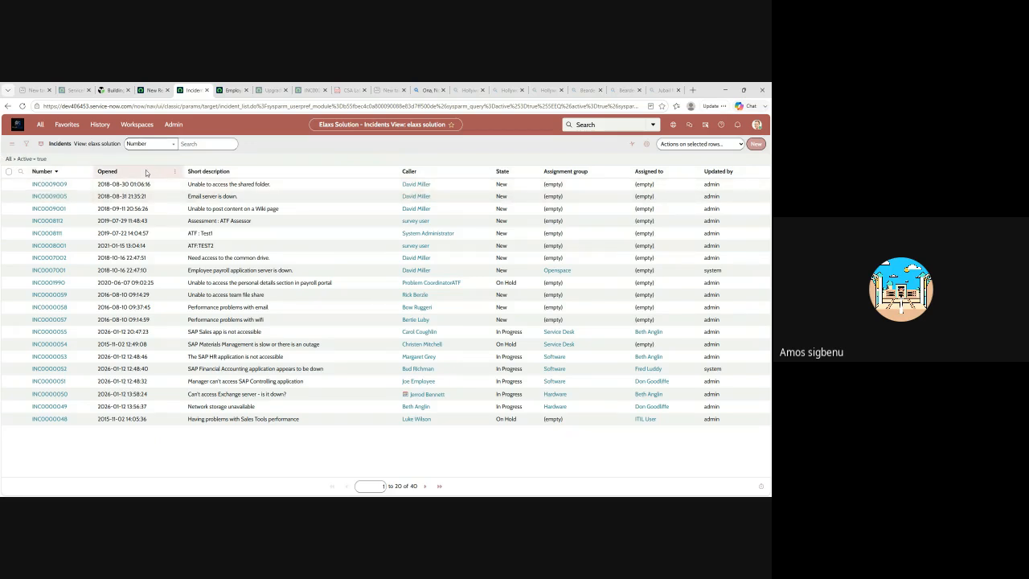
pyautogui.click(39, 125)
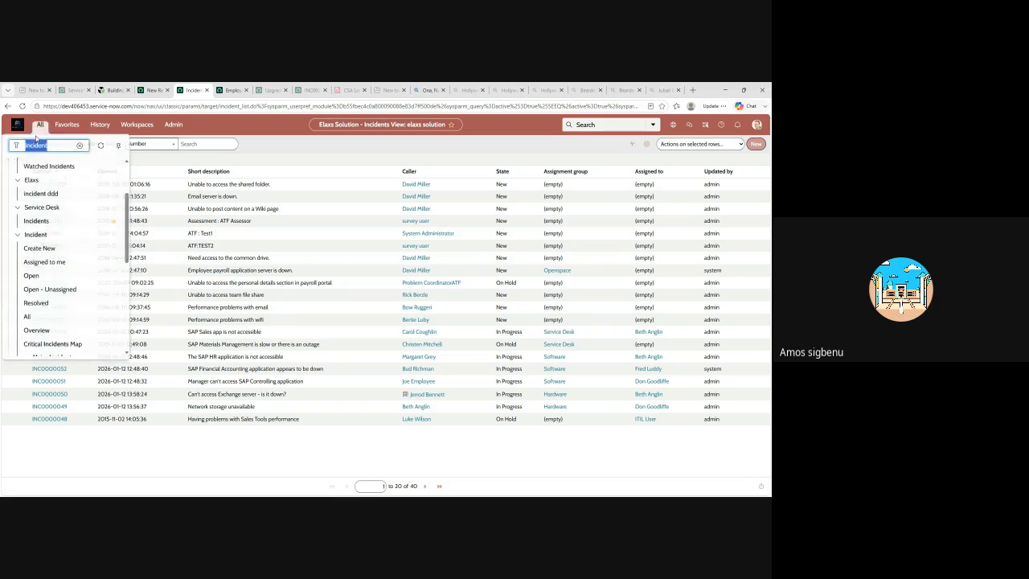
pyautogui.click(80, 146)
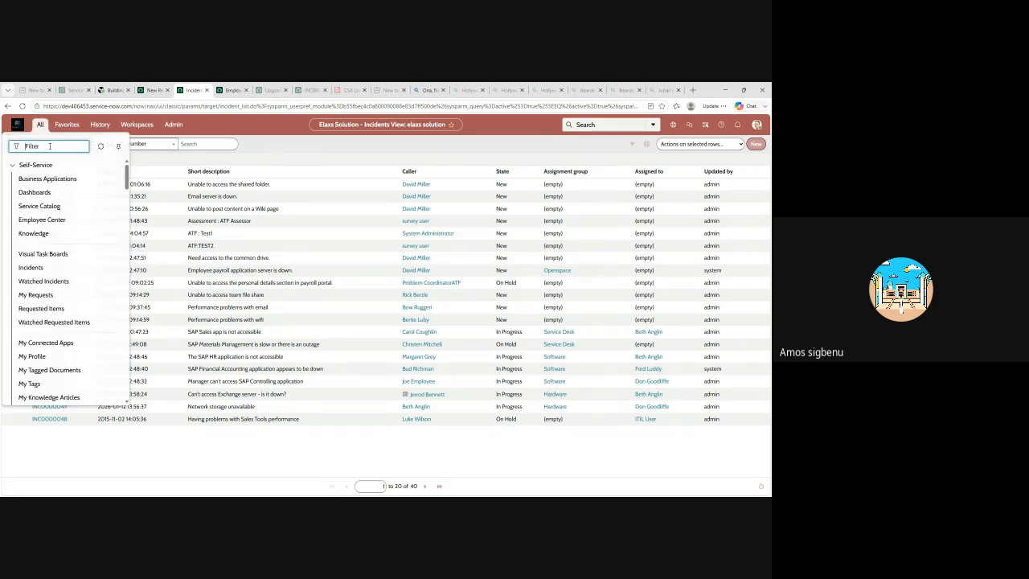
pyautogui.write('user')
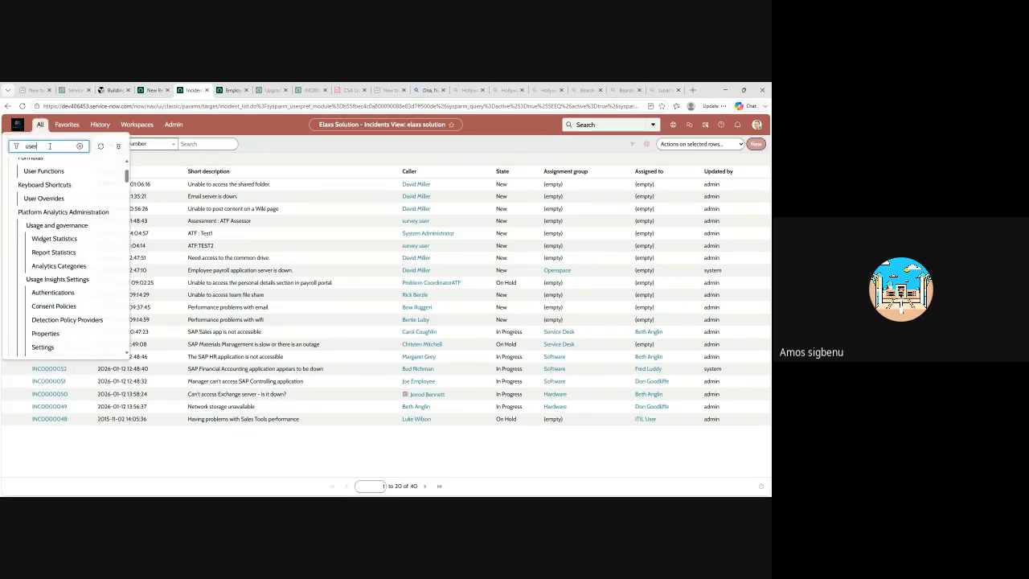
pyautogui.write('_list')
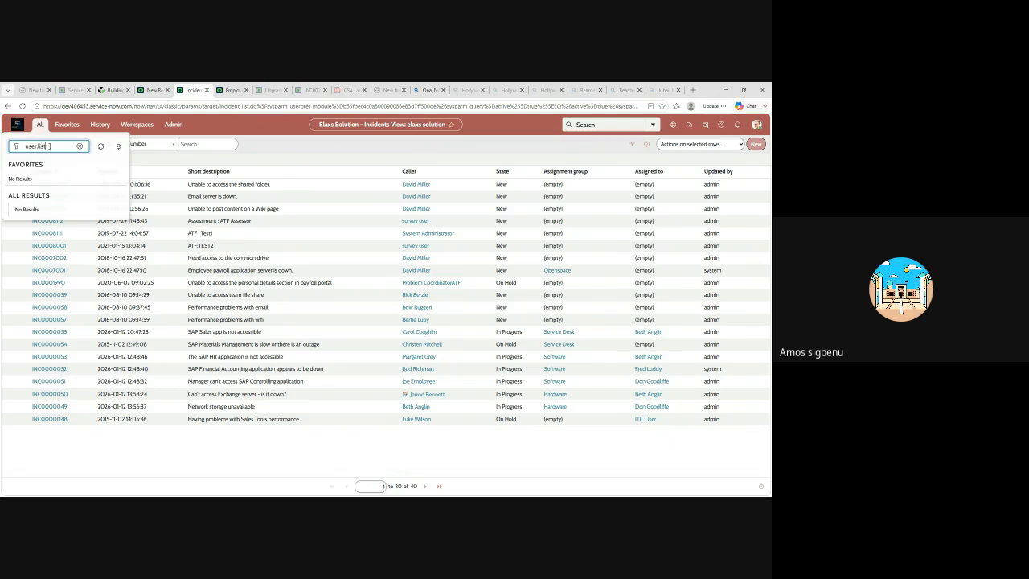
pyautogui.press('Return')
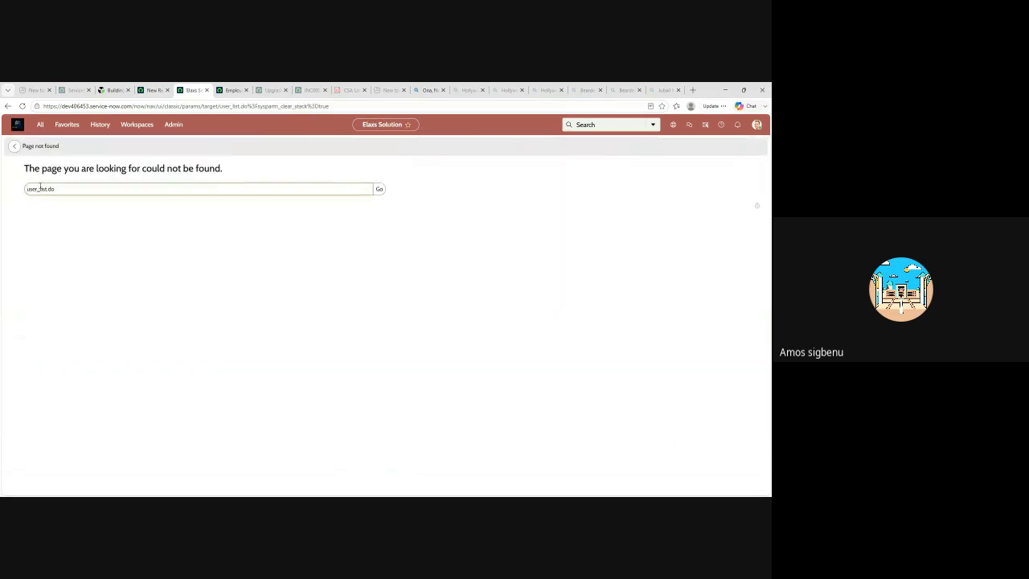
# Try to open the user records by entering user_list.do in the navigator filter
pyautogui.moveTo(55, 191); pyautogui.dragTo(30, 192)
pyautogui.hotkey('ctrl', 'c')
pyautogui.click(41, 125)
pyautogui.hotkey('ctrl', 'v')
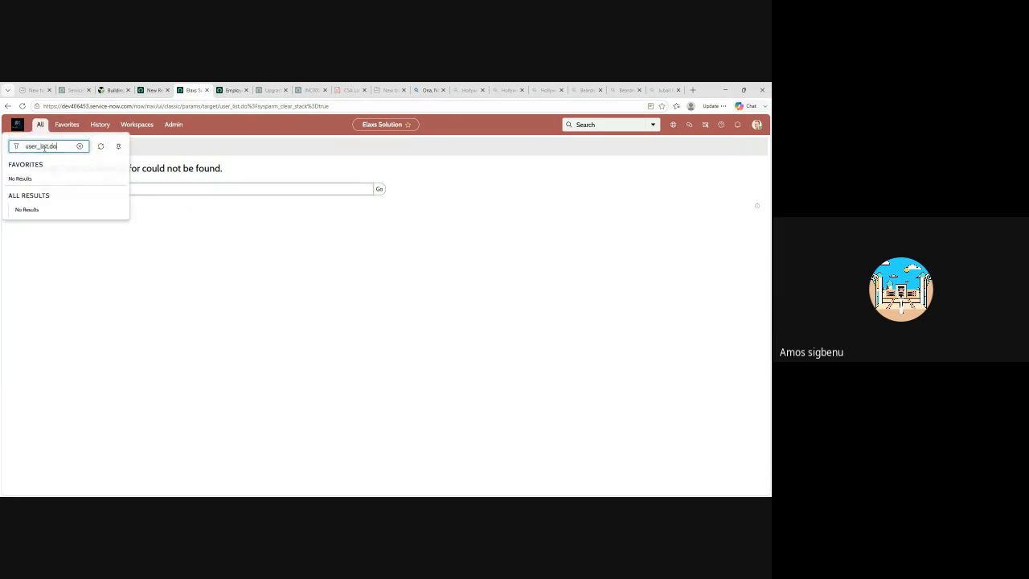
pyautogui.press('Return')
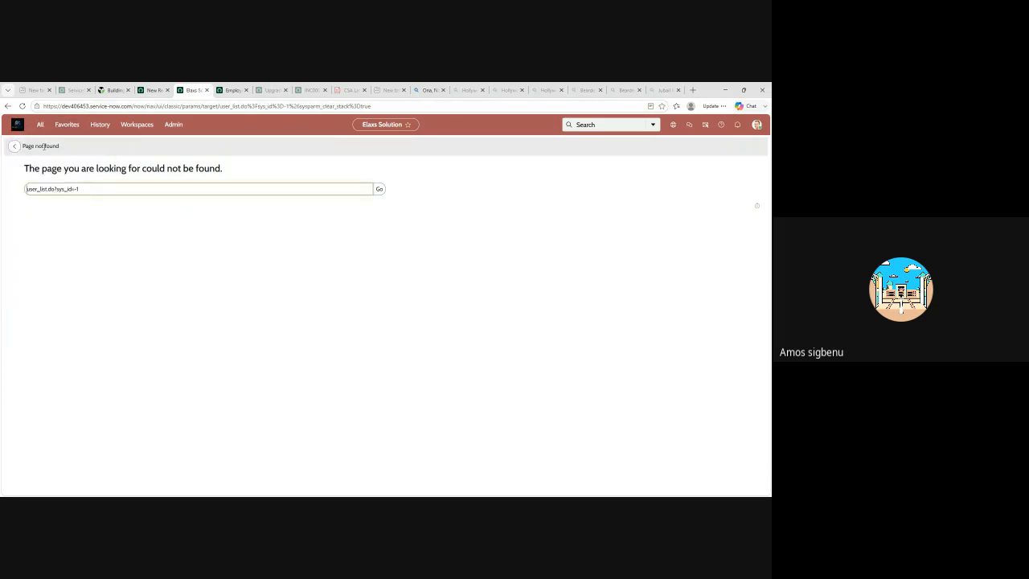
# Open the Users list by entering sys_user.list in the navigator filter
pyautogui.click(40, 125)
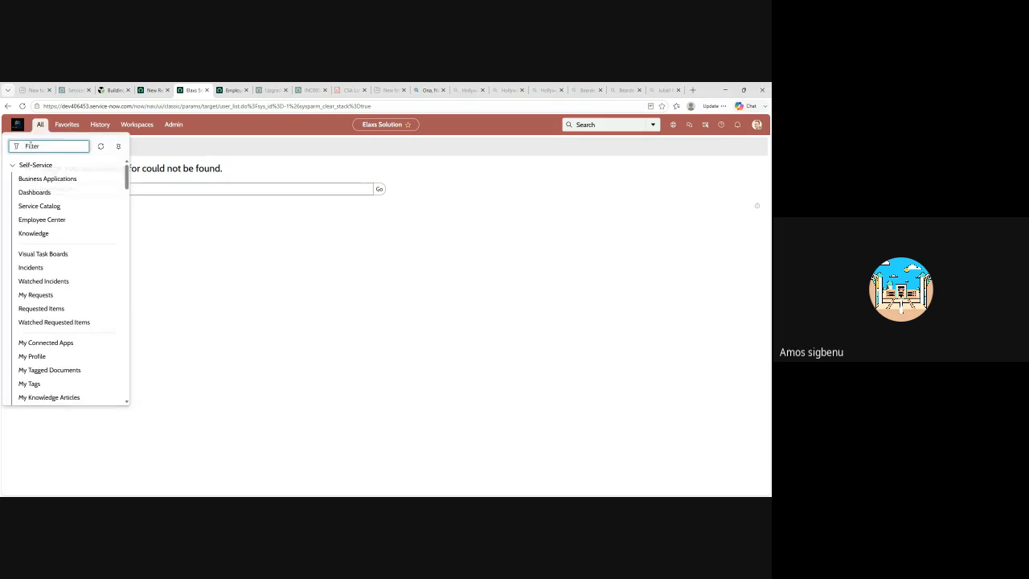
pyautogui.write('sys_use')
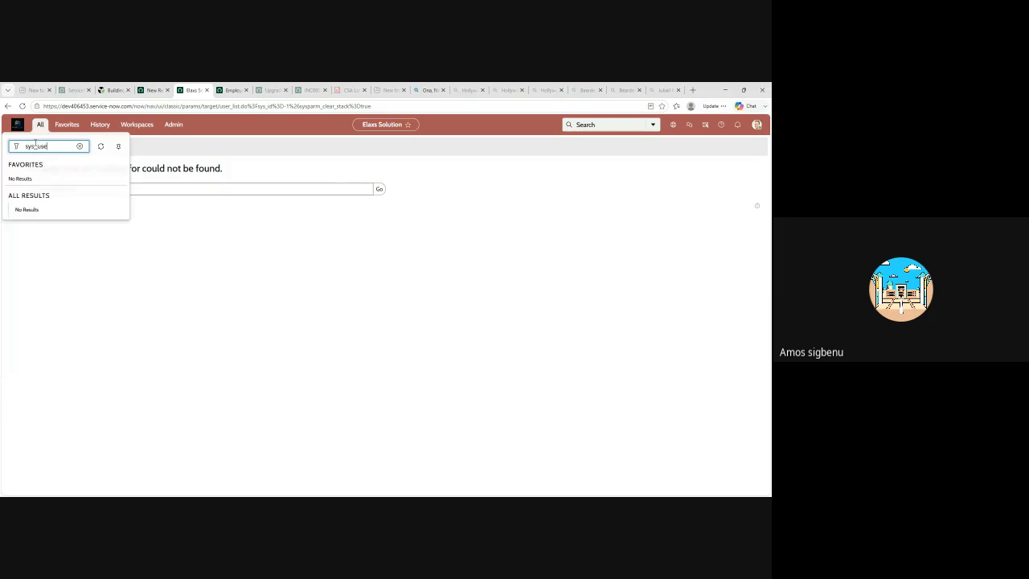
pyautogui.write('r.lisy')
pyautogui.press('Return')
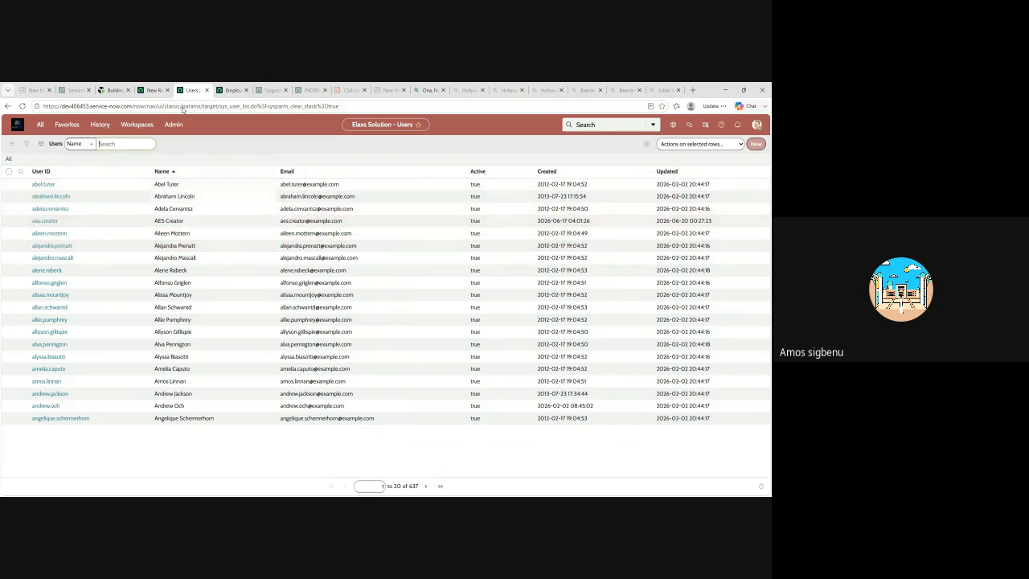
# Return to the Elaxs Solution table form and set the Name column's reference to the User table
pyautogui.click(154, 90)
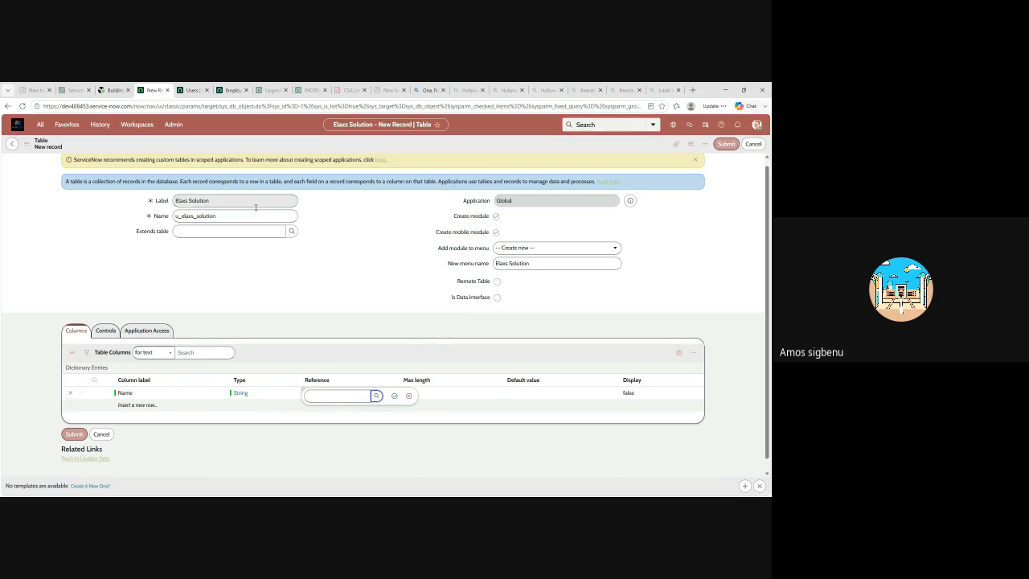
pyautogui.scroll(-1, 138, 349)
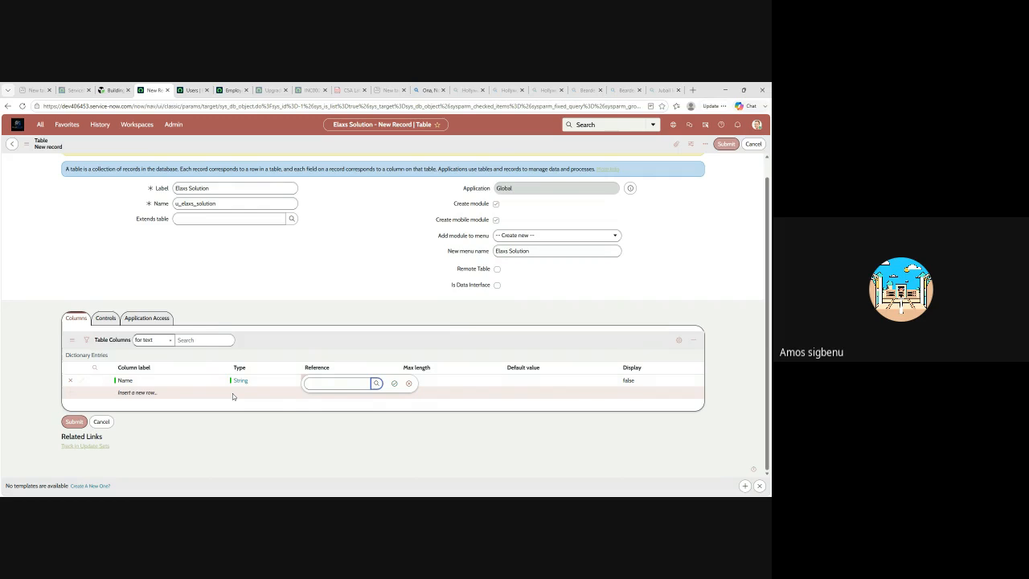
pyautogui.click(212, 187)
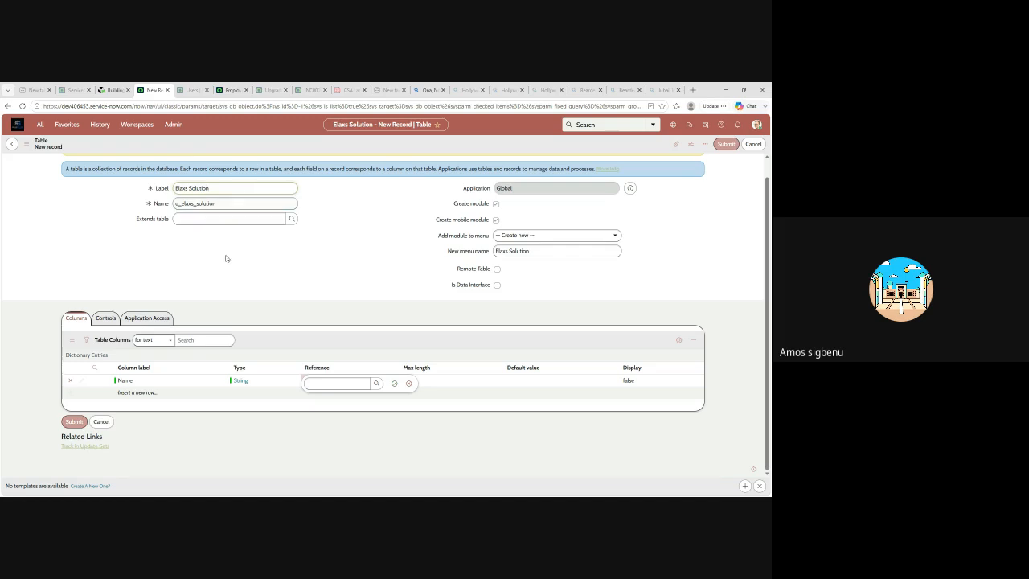
pyautogui.click(375, 383)
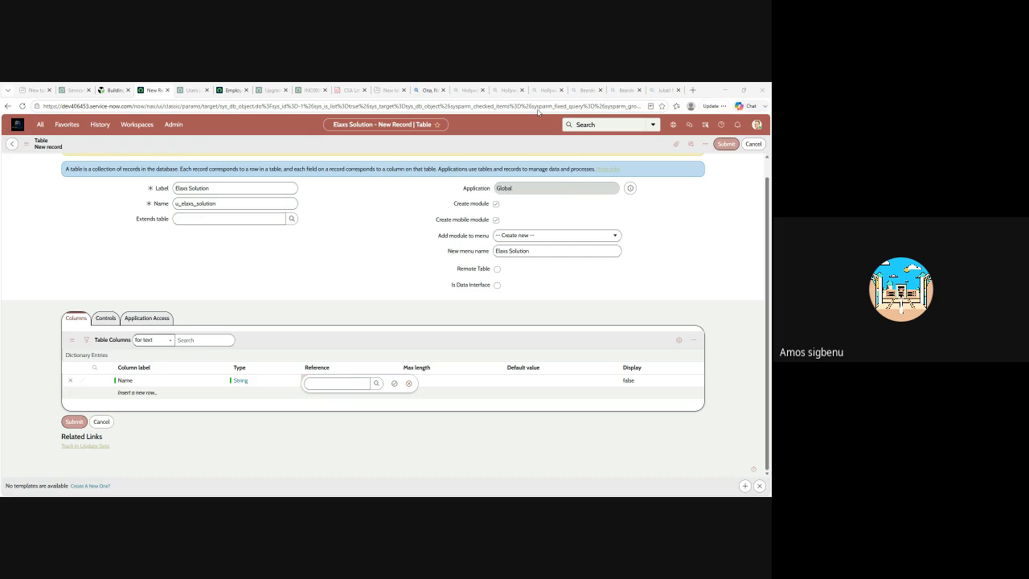
pyautogui.click(483, 177)
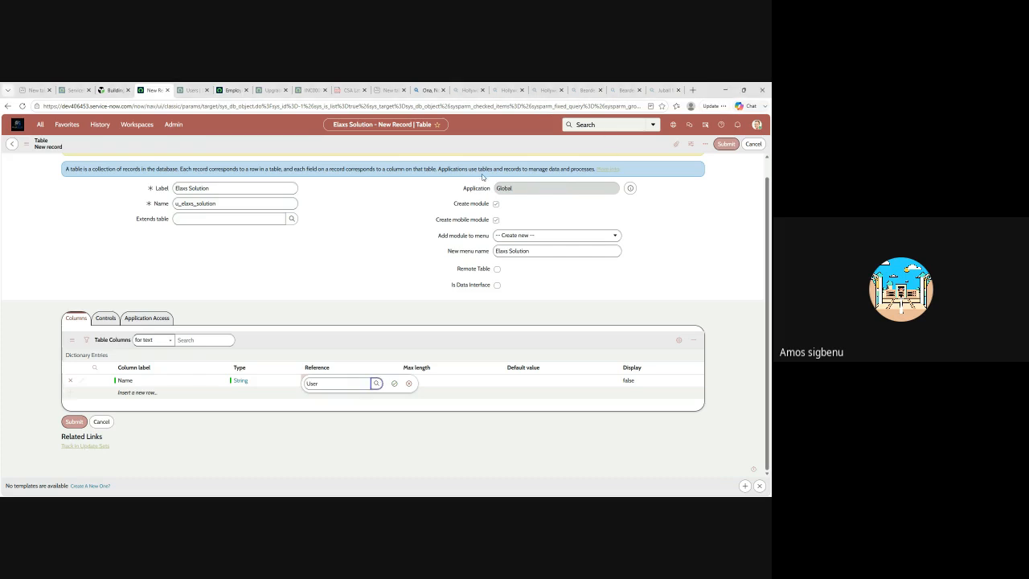
pyautogui.click(394, 383)
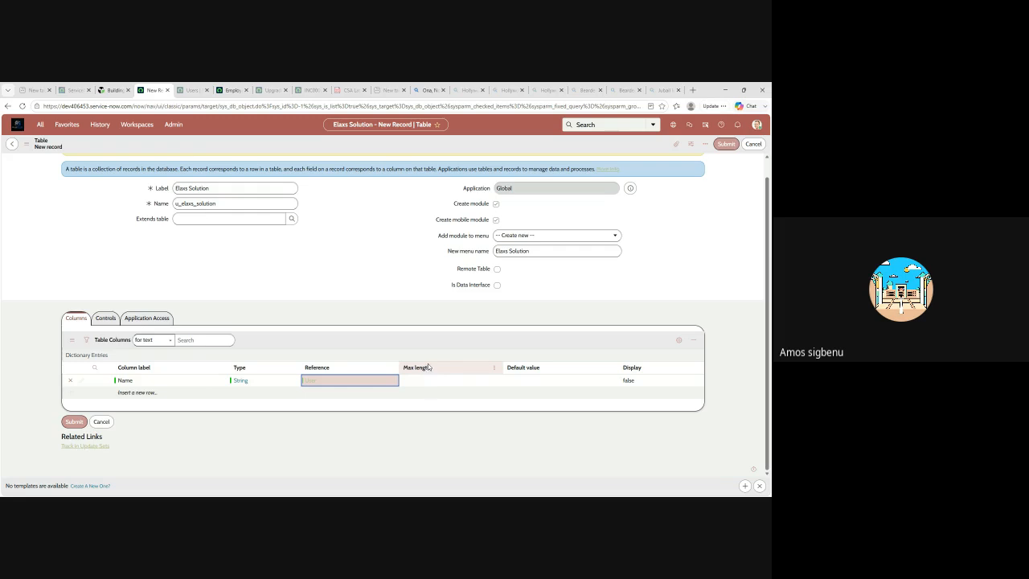
# Sort the table's column list by Max length
pyautogui.click(428, 369)
pyautogui.click(429, 370)
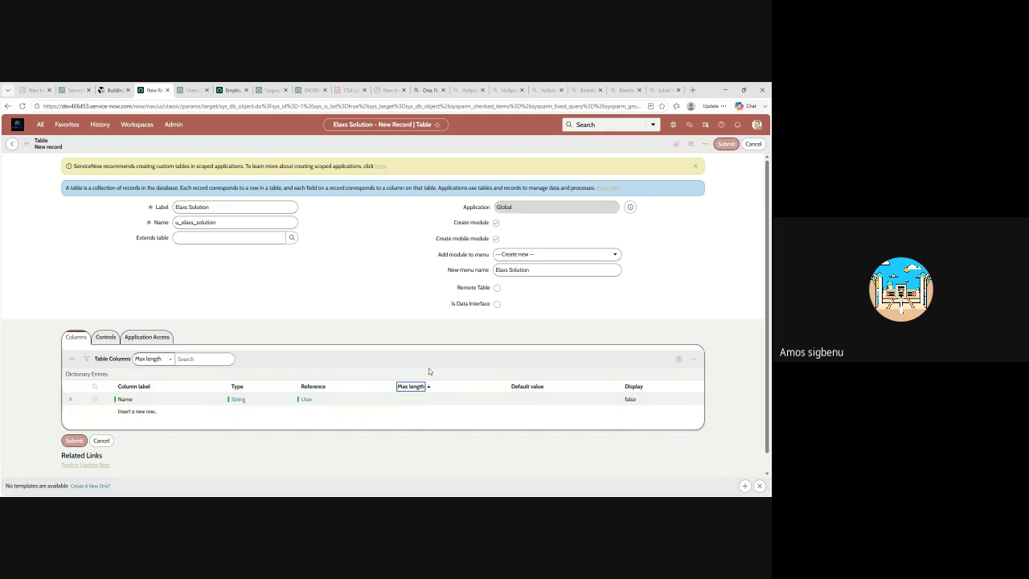
# Sort the table's column list by Default value and save the Name column's default value as blank
pyautogui.click(541, 390)
pyautogui.click(533, 399)
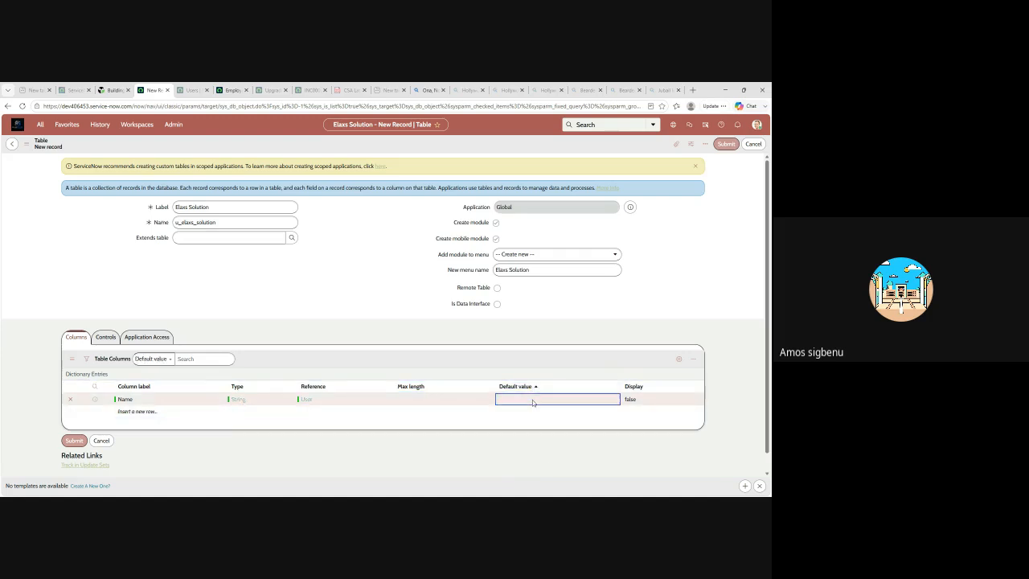
pyautogui.click(531, 398)
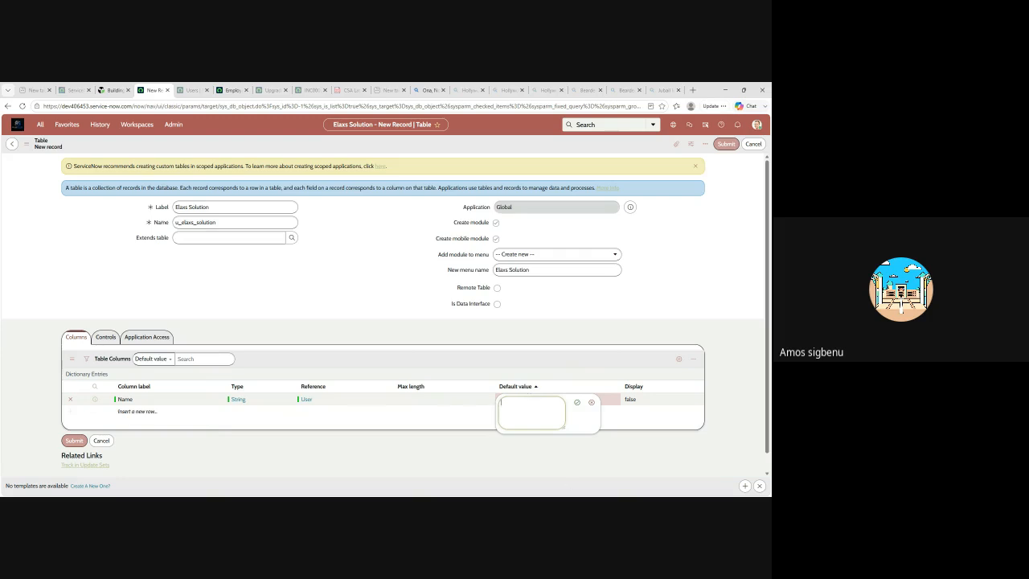
pyautogui.click(576, 402)
# Add a column labelled Serial number to the table and set its type to Phone Number (E164)
pyautogui.scroll(-1, 647, 401)
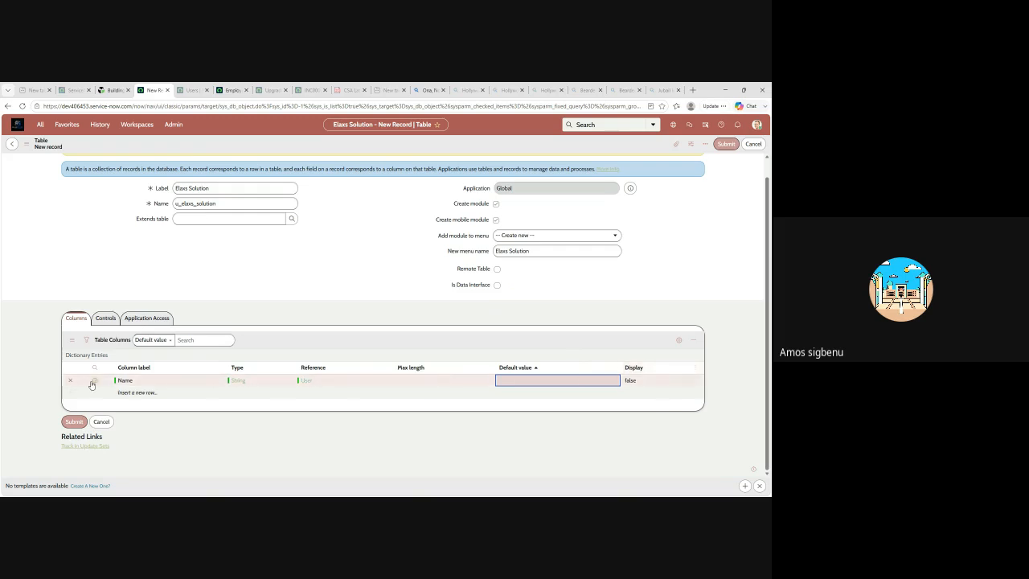
pyautogui.click(135, 393)
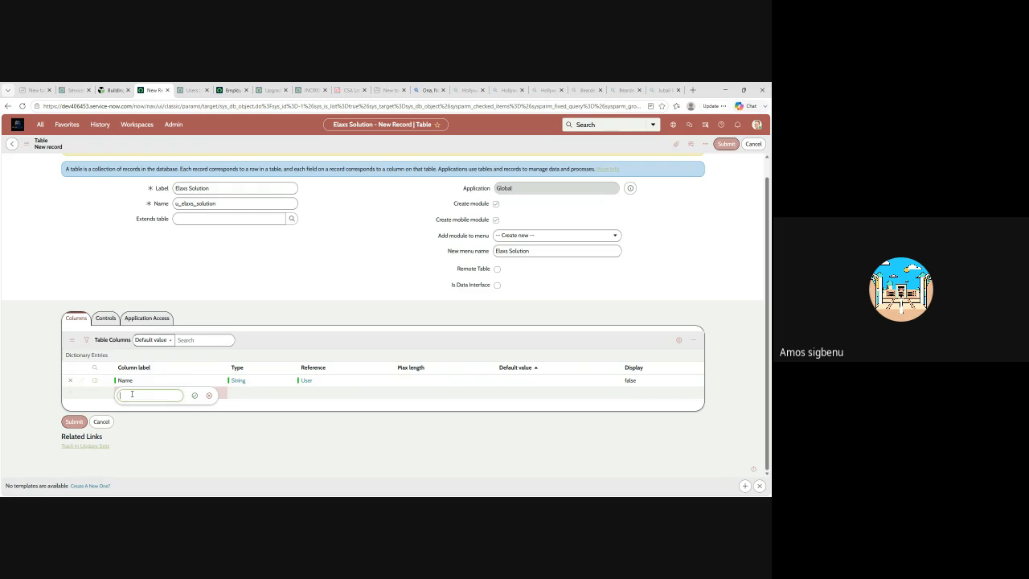
pyautogui.write('S')
pyautogui.write('erial number')
pyautogui.click(195, 396)
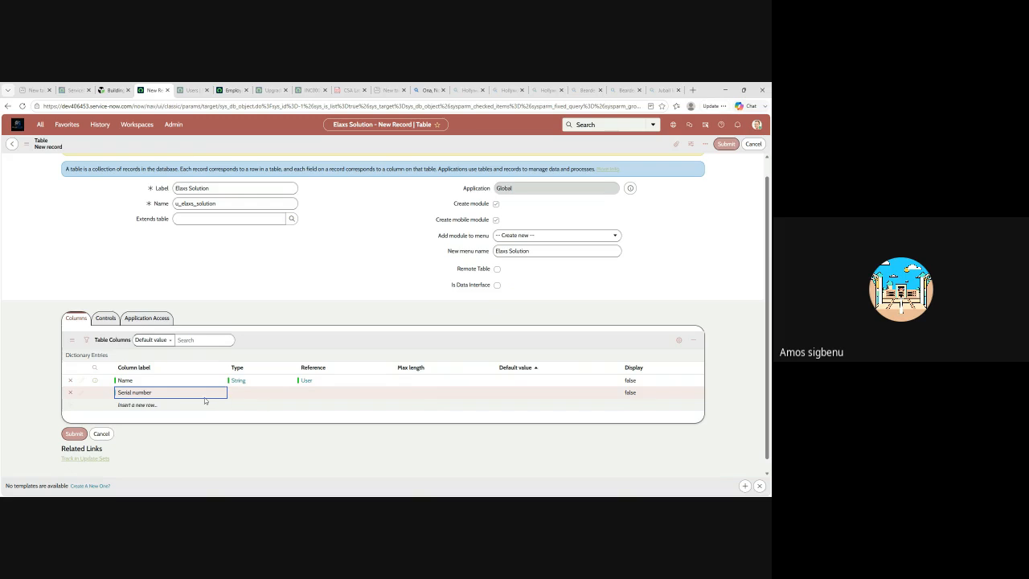
pyautogui.click(253, 390)
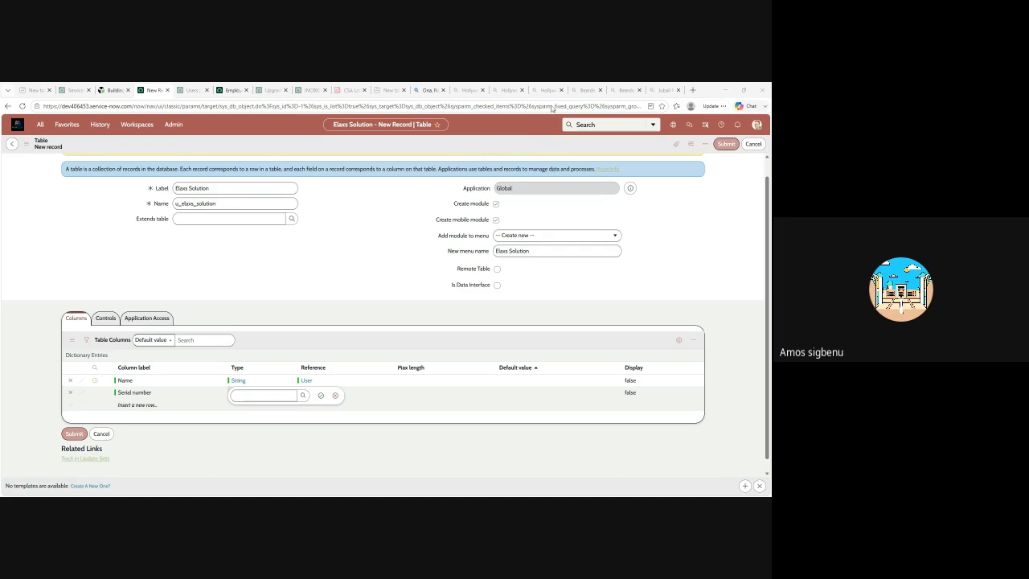
pyautogui.click(488, 175)
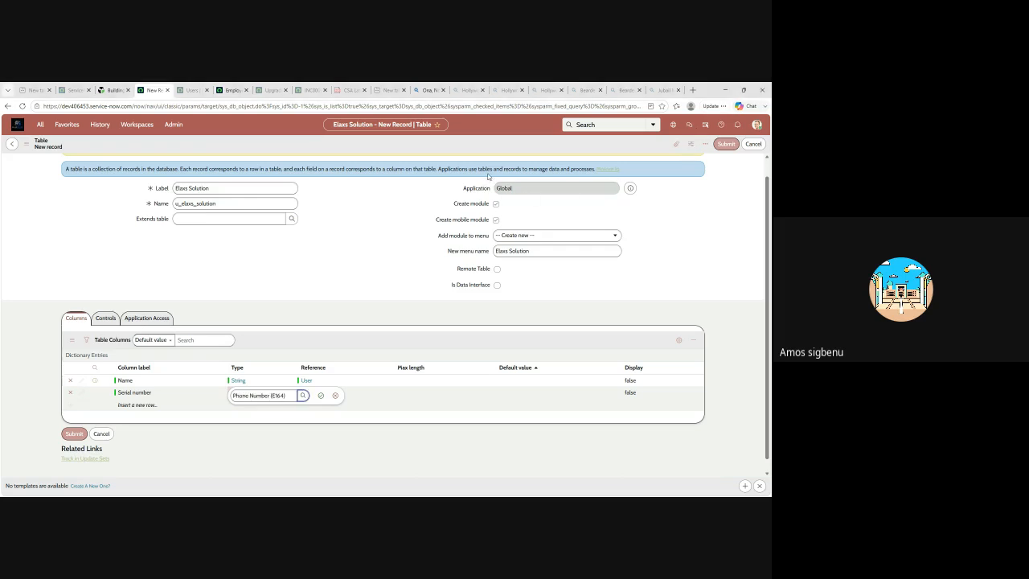
pyautogui.click(321, 396)
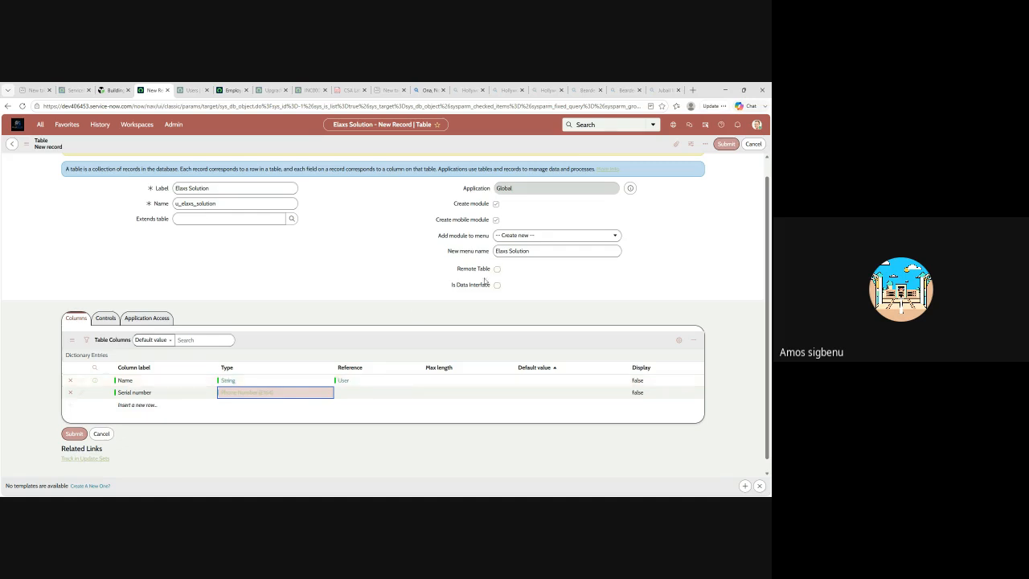
# Open the list layout configuration from the Users list and return to the Elaxs Solution table form
pyautogui.click(200, 90)
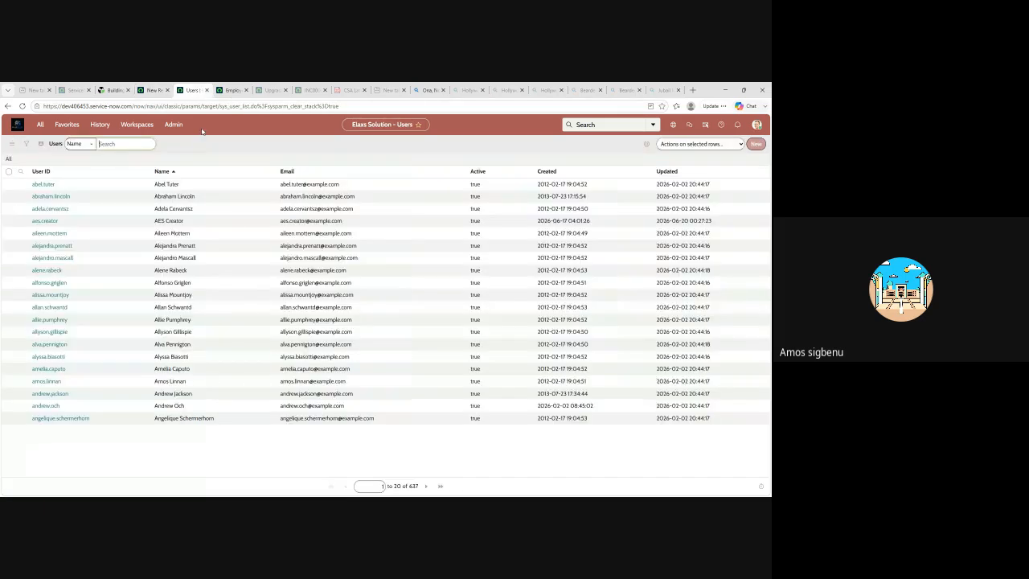
pyautogui.click(41, 125)
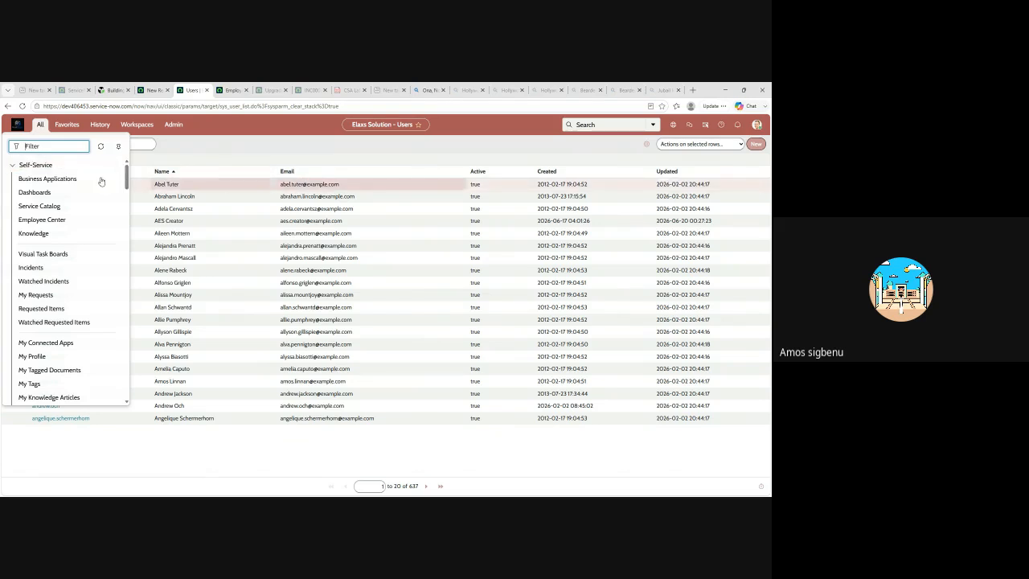
pyautogui.rightClick(288, 148)
pyautogui.moveTo(302, 160)
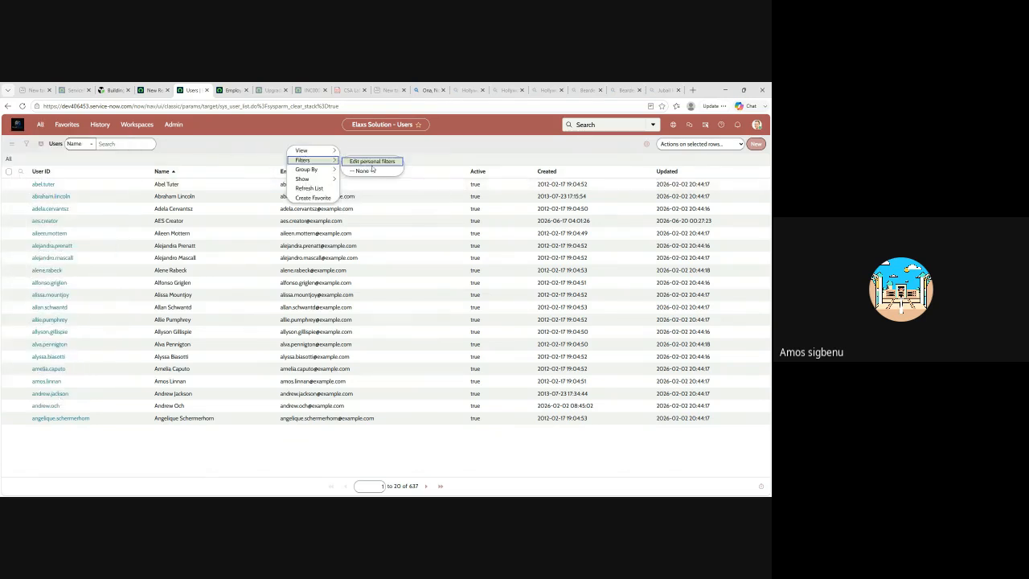
pyautogui.click(464, 155)
pyautogui.click(525, 173)
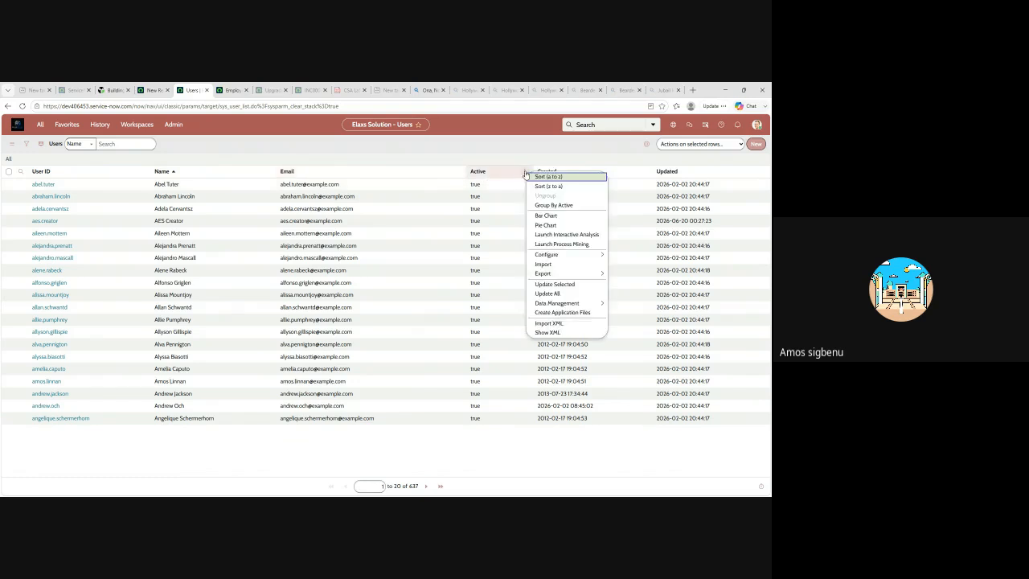
pyautogui.moveTo(596, 256)
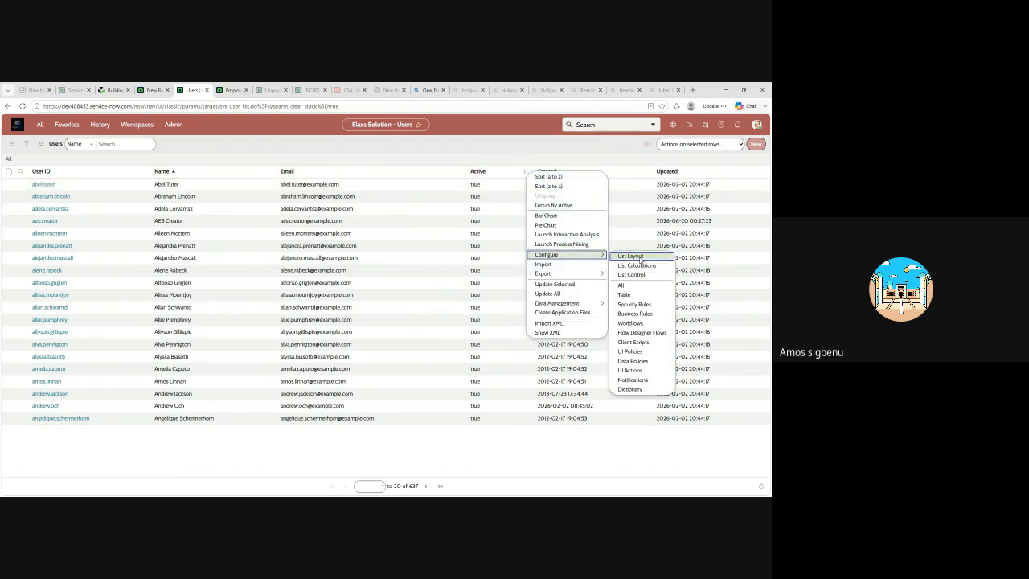
pyautogui.press('Escape')
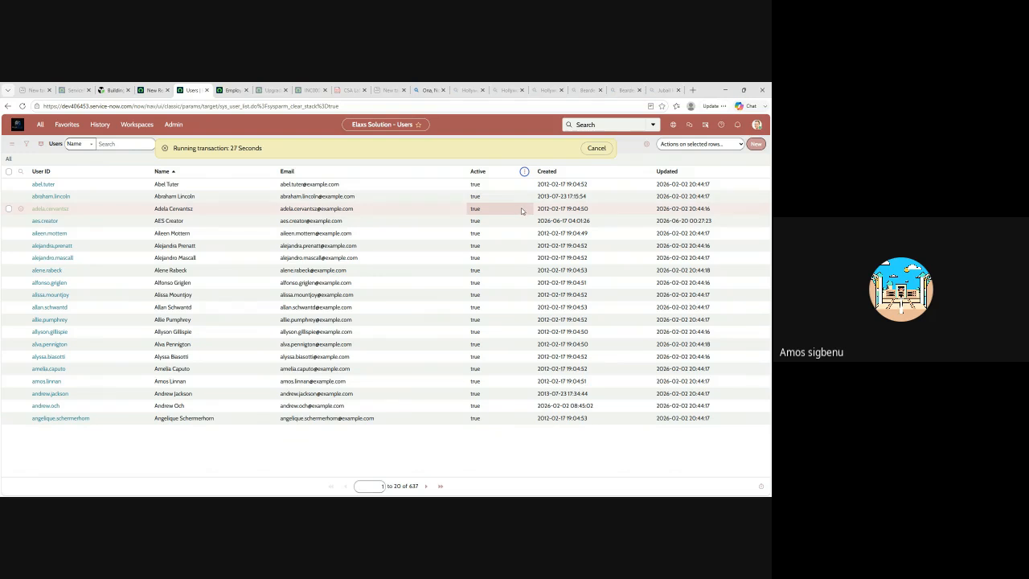
pyautogui.click(155, 91)
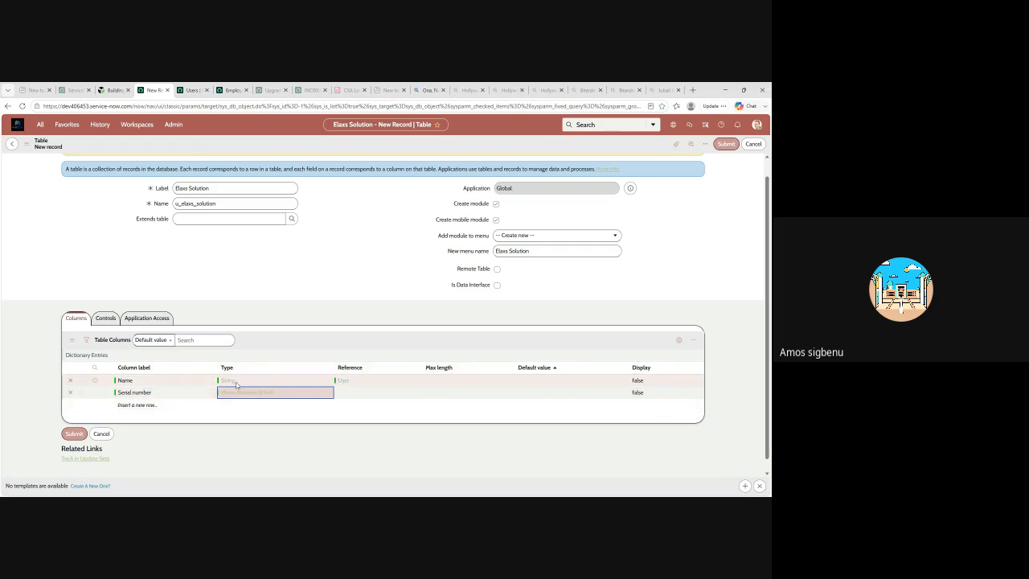
pyautogui.doubleClick(366, 384)
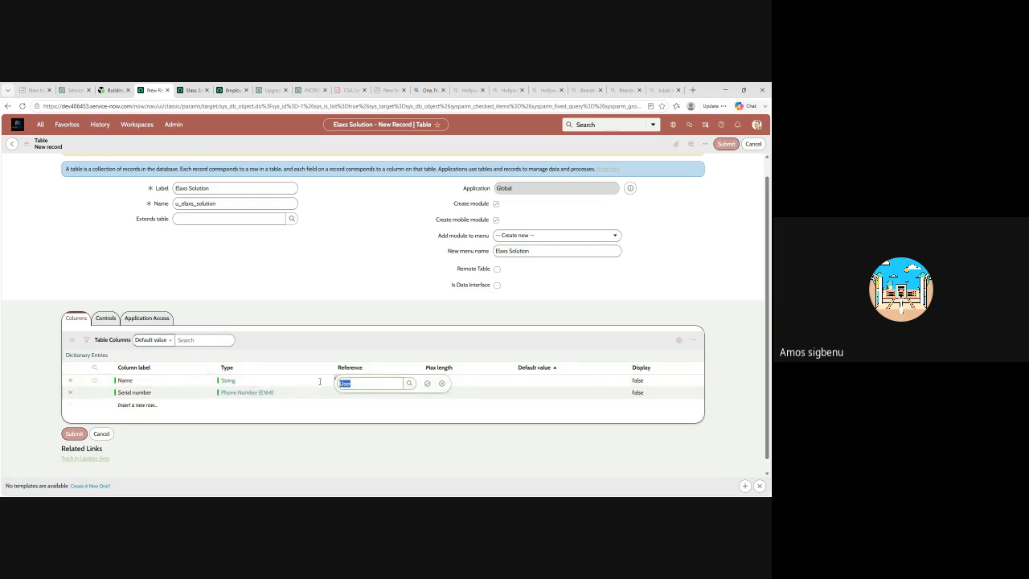
pyautogui.press('BackSpace')
pyautogui.click(442, 383)
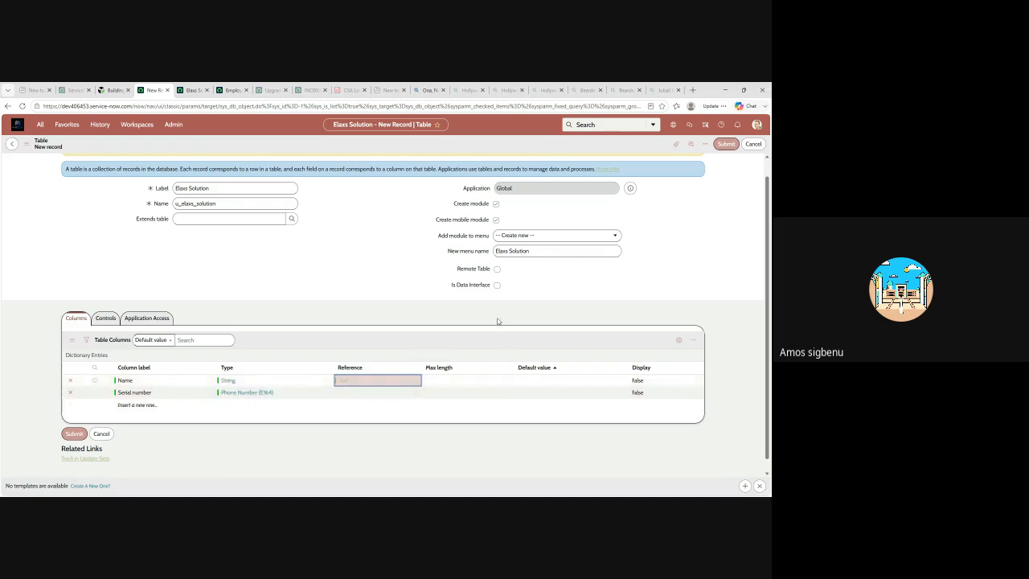
# Set the Serial number column's max length to 16 and add a new column labelled Asset Tag
pyautogui.scroll(-1, 241, 378)
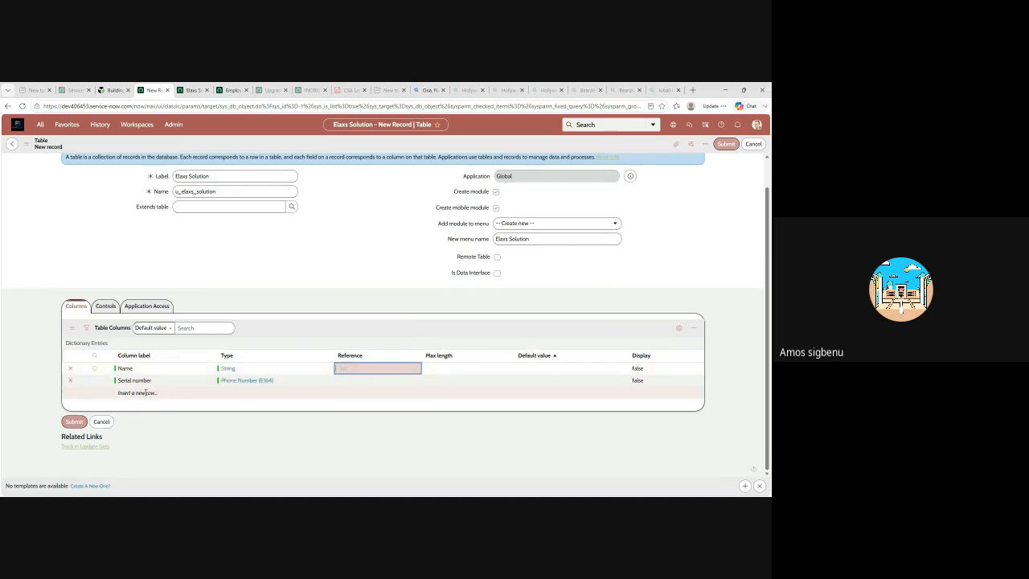
pyautogui.doubleClick(447, 383)
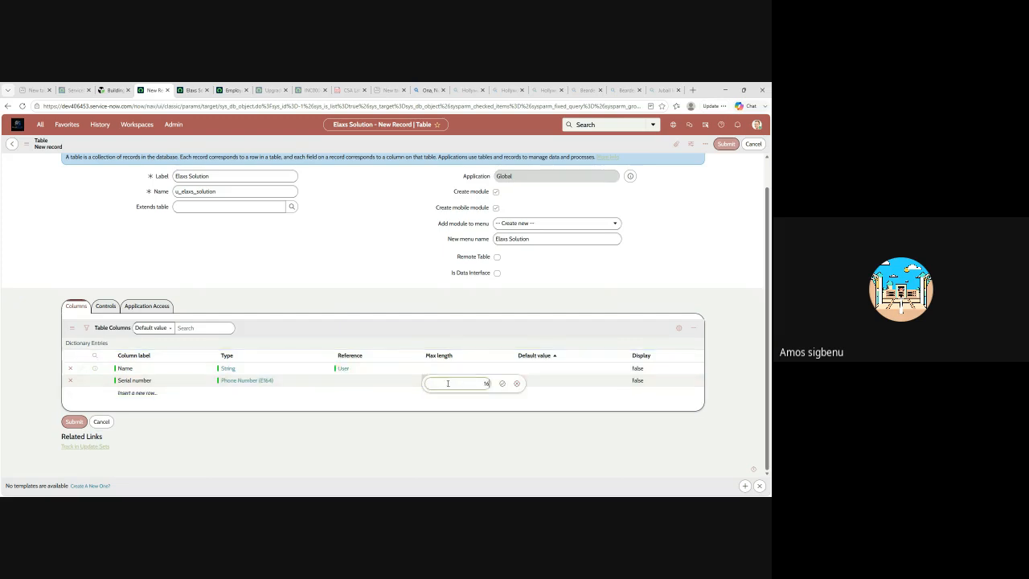
pyautogui.click(502, 385)
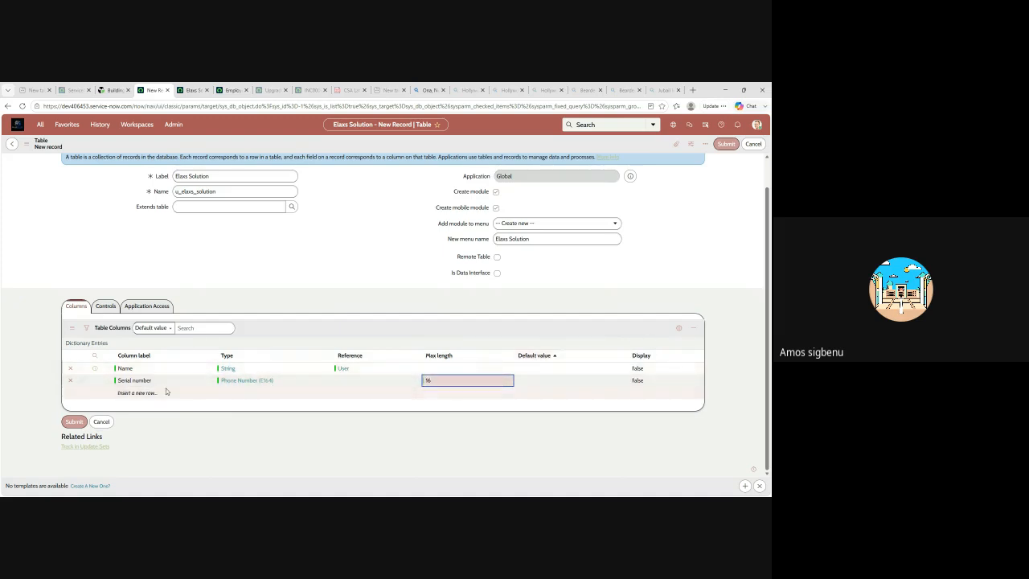
pyautogui.click(135, 393)
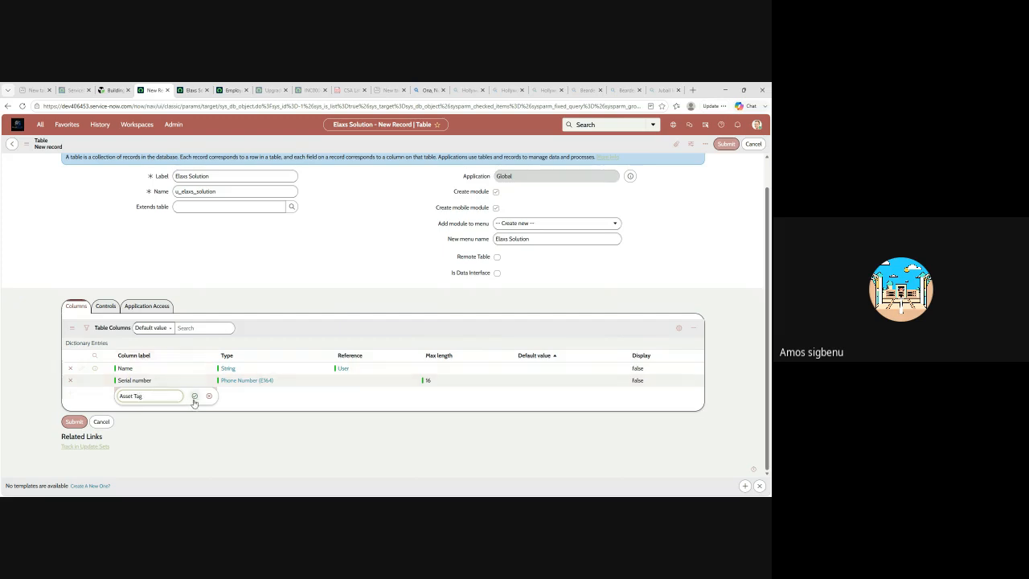
pyautogui.click(194, 397)
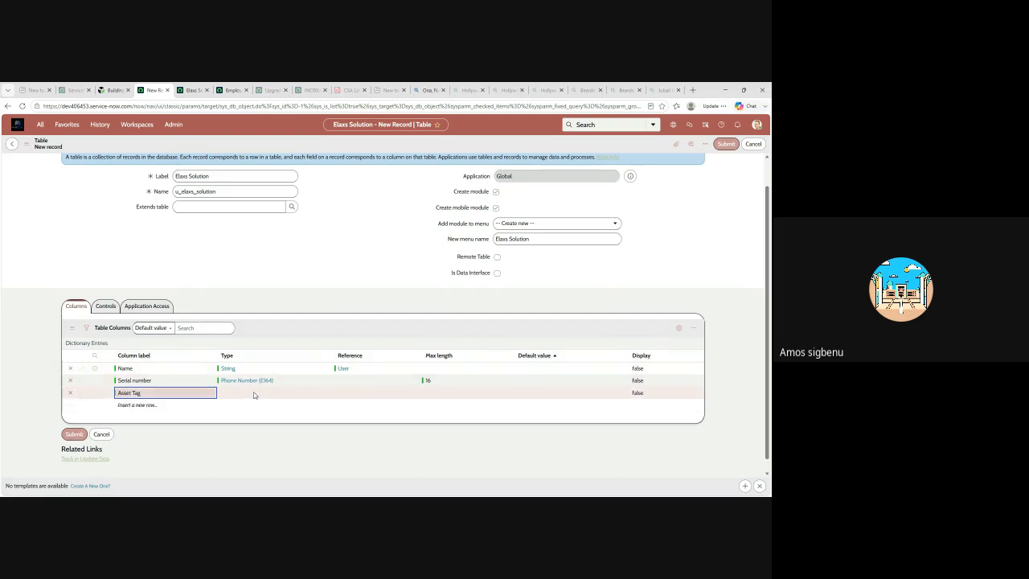
# Examine the field types offered for a new field in the Users list configuration, choosing UTC Time and Decimal
pyautogui.click(194, 90)
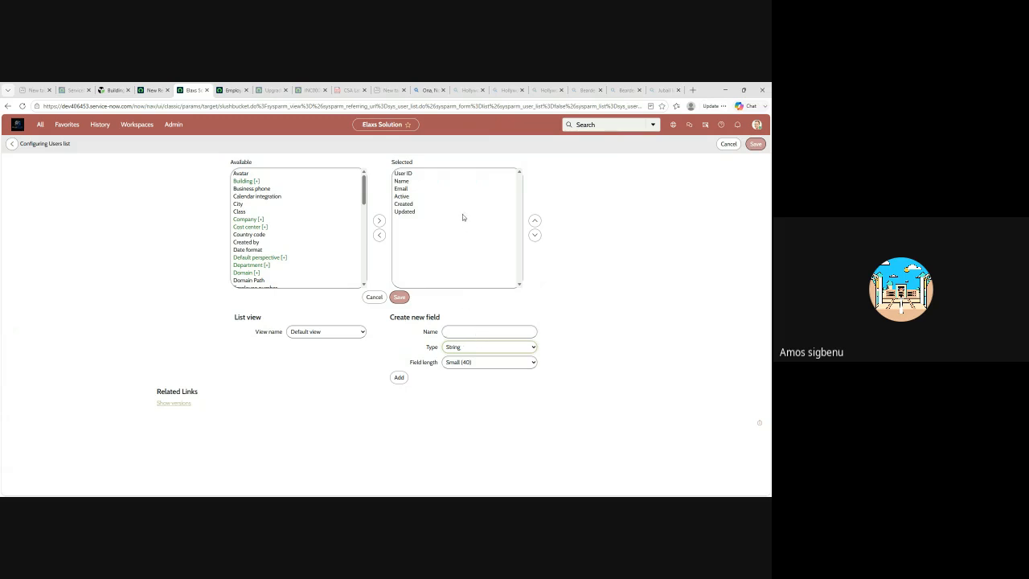
pyautogui.click(501, 308)
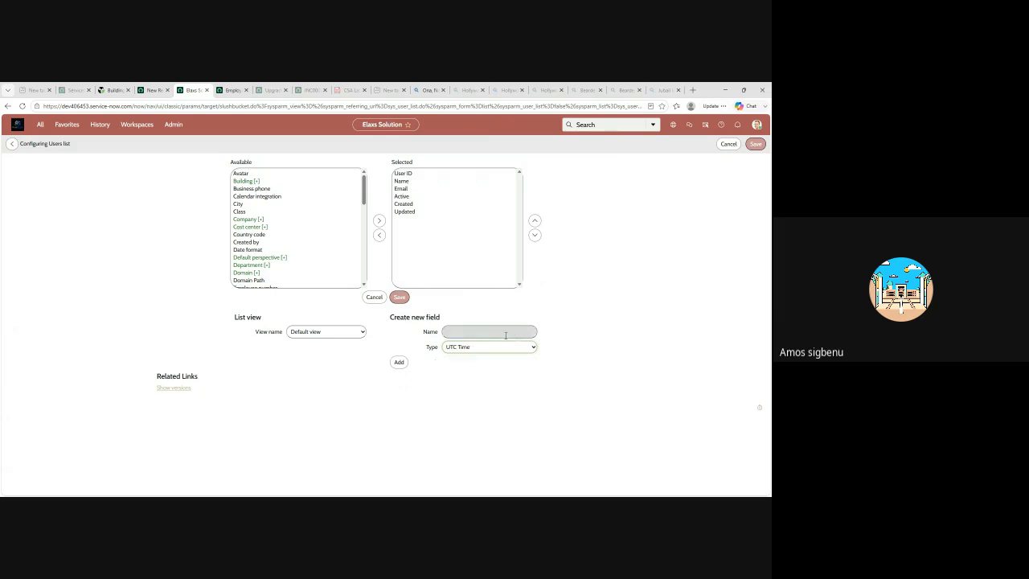
pyautogui.click(503, 333)
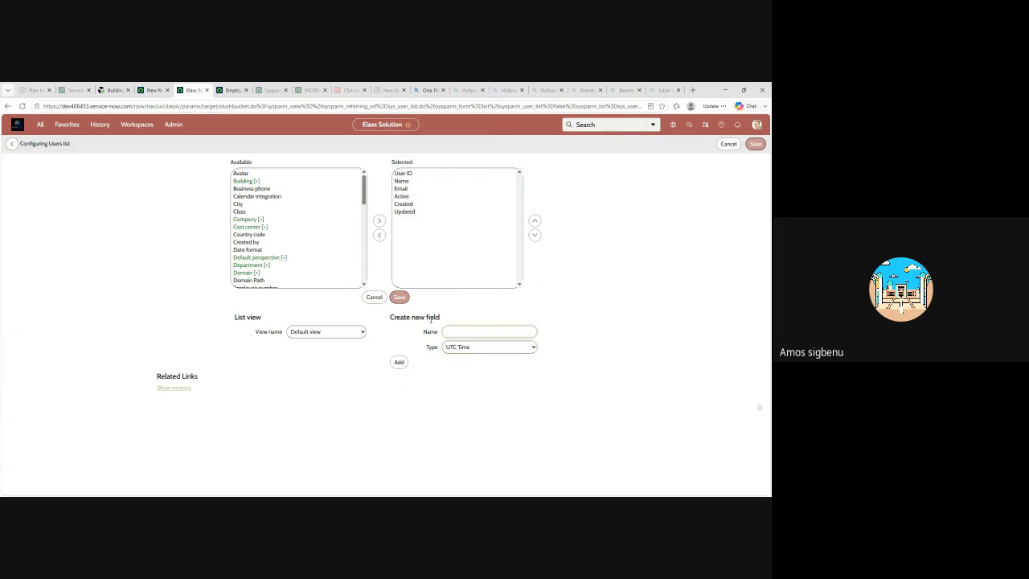
pyautogui.click(531, 348)
pyautogui.click(461, 253)
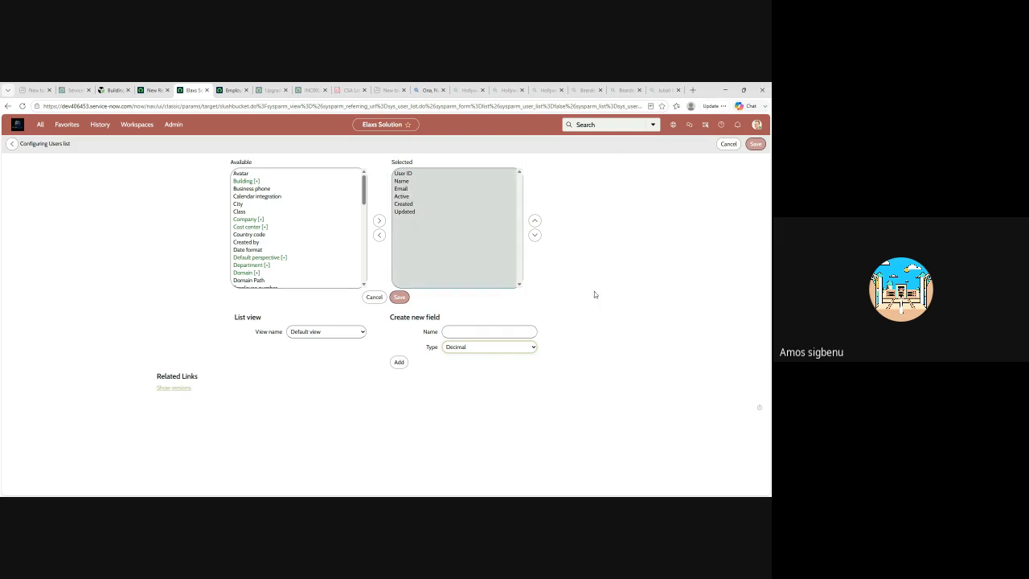
# Return to the Elaxs Solution table form and set the Asset Tag column's type to Decimal
pyautogui.click(157, 94)
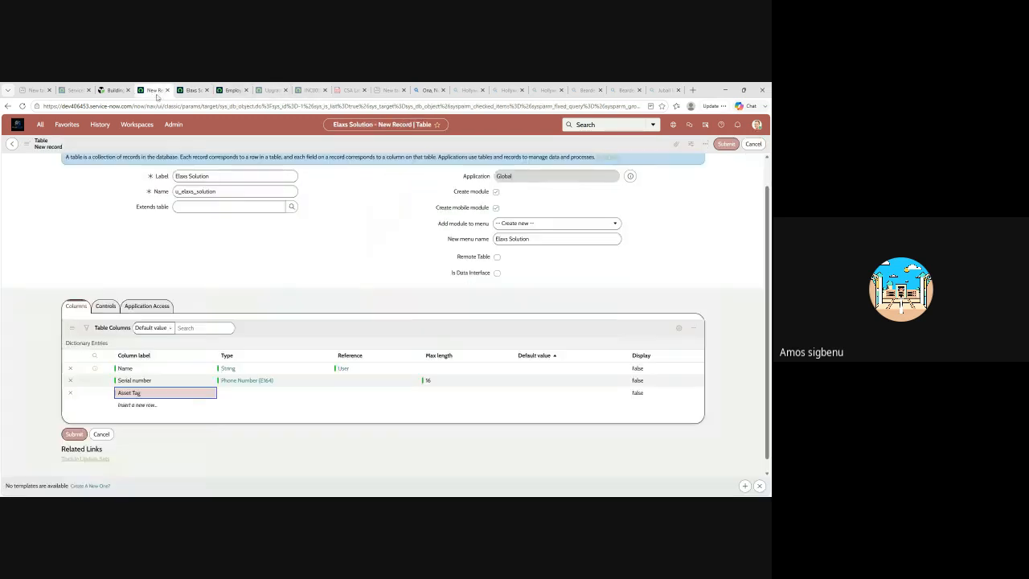
pyautogui.click(241, 384)
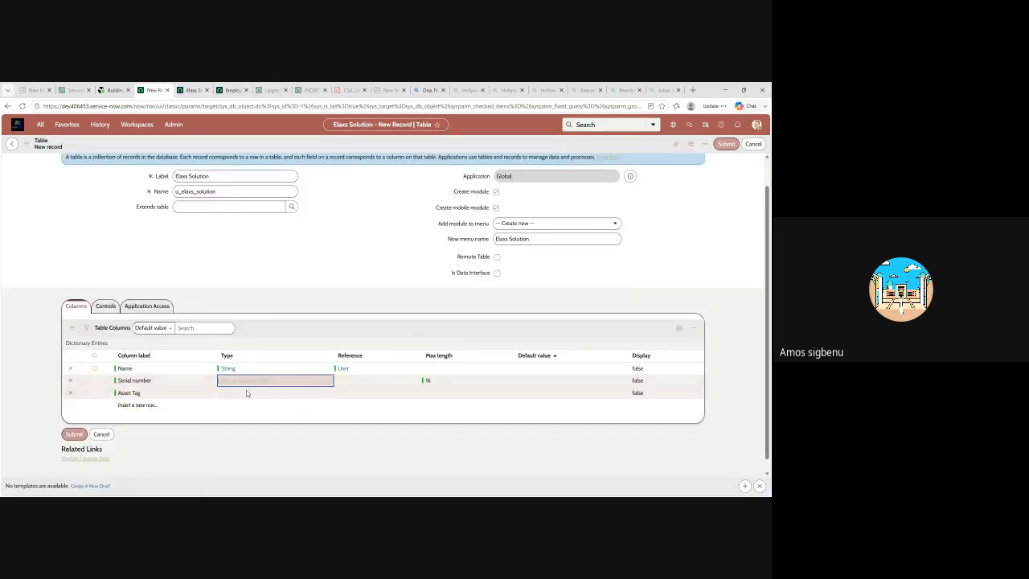
pyautogui.click(260, 381)
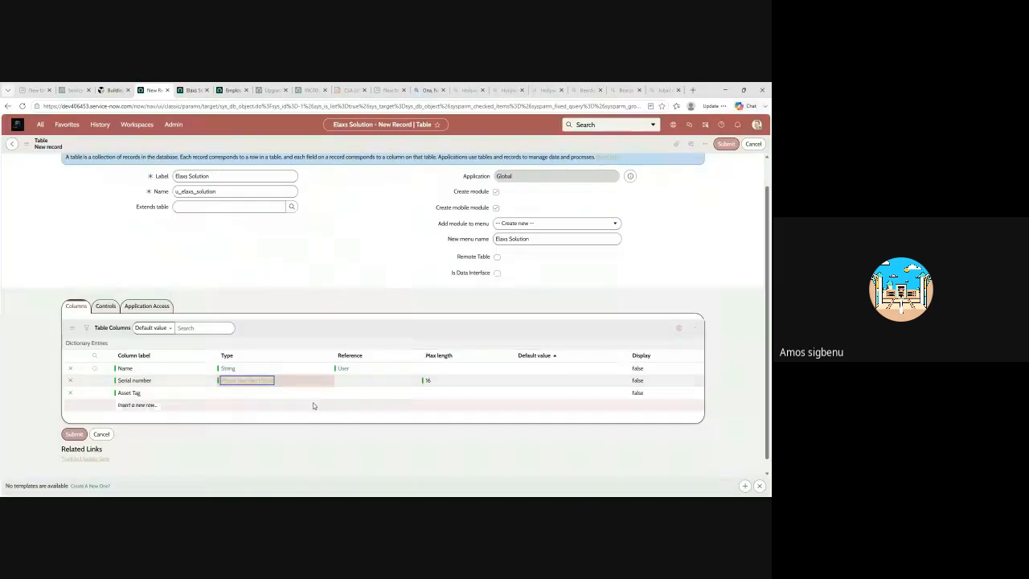
pyautogui.doubleClick(233, 393)
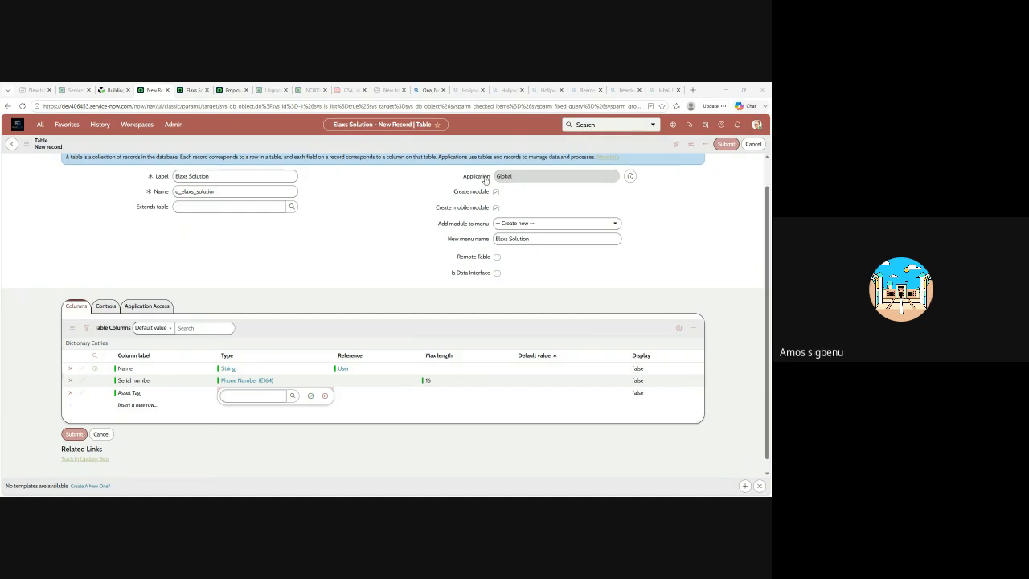
pyautogui.write('Decimal')
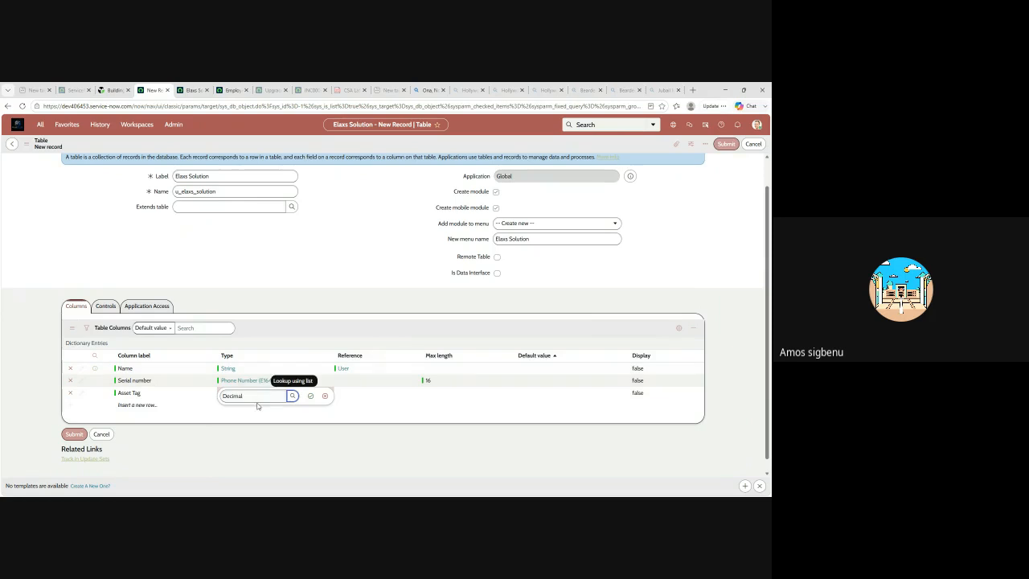
pyautogui.click(311, 397)
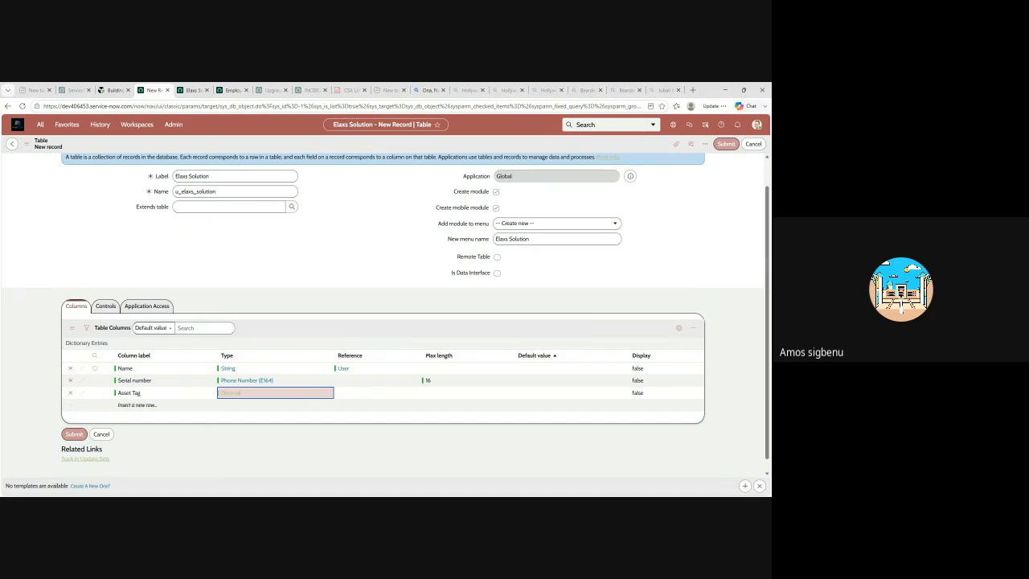
# Save the new Elaxs Solution table with its Name, Serial number and Asset Tag columns, keeping the record open
pyautogui.click(119, 407)
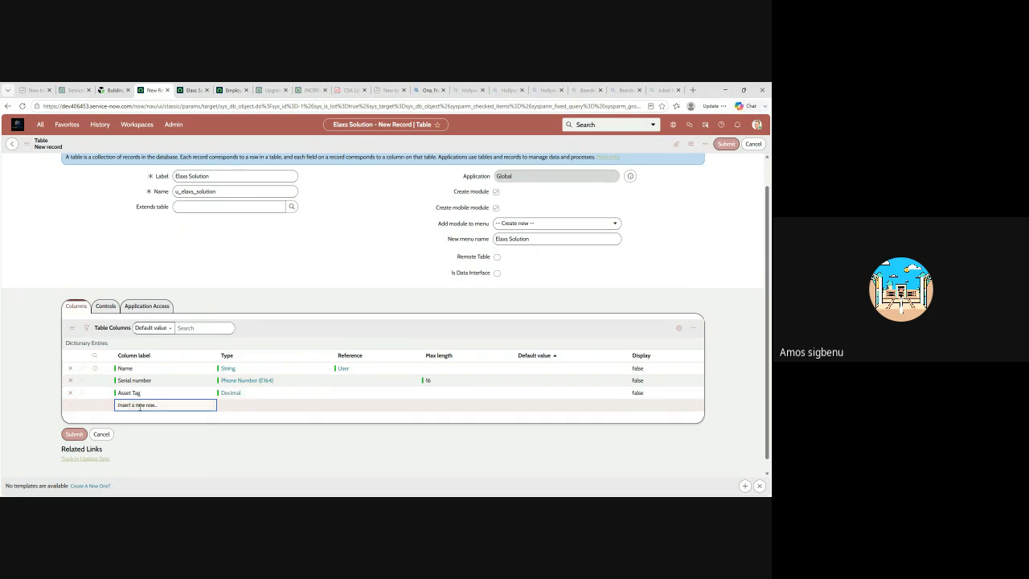
pyautogui.click(119, 405)
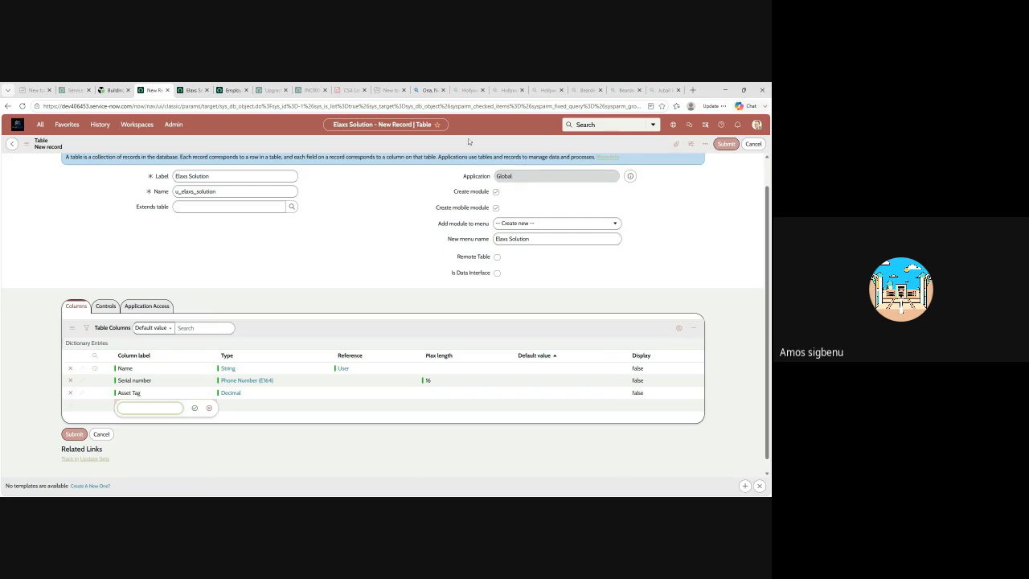
pyautogui.rightClick(387, 142)
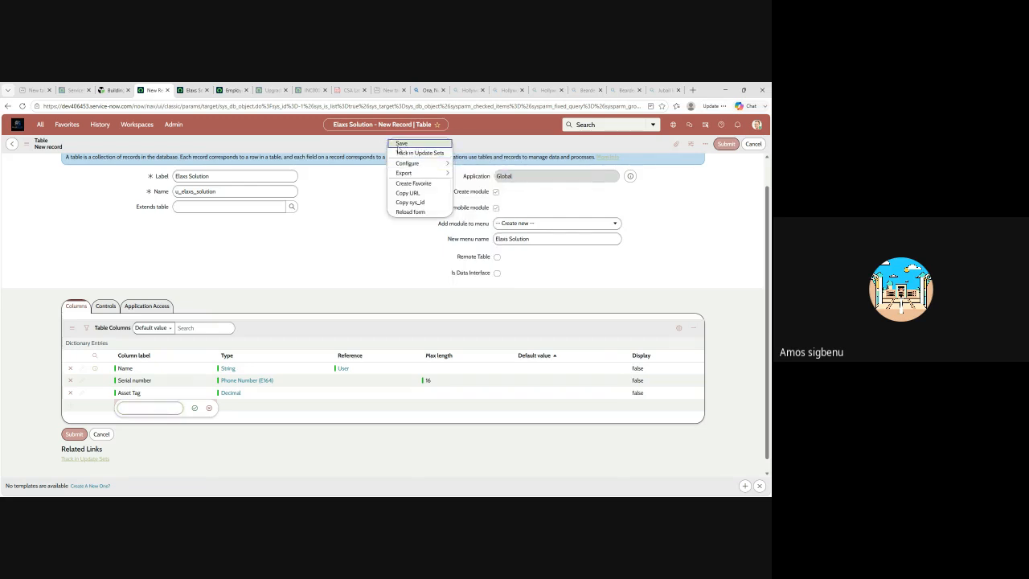
pyautogui.click(400, 145)
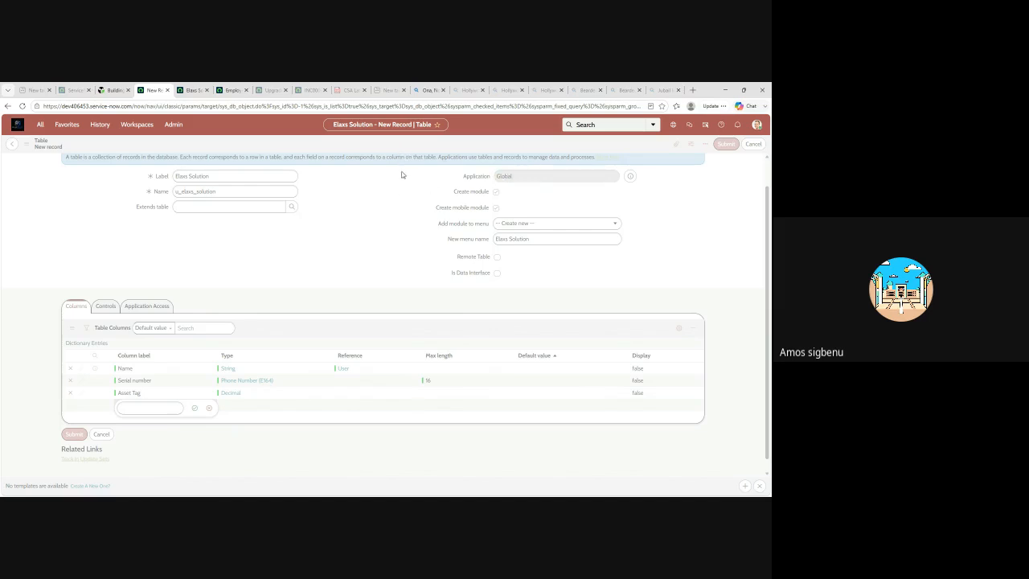
# Review the saved table's column entries, deletion markers, related links and database indexes
pyautogui.scroll(2, 418, 266)
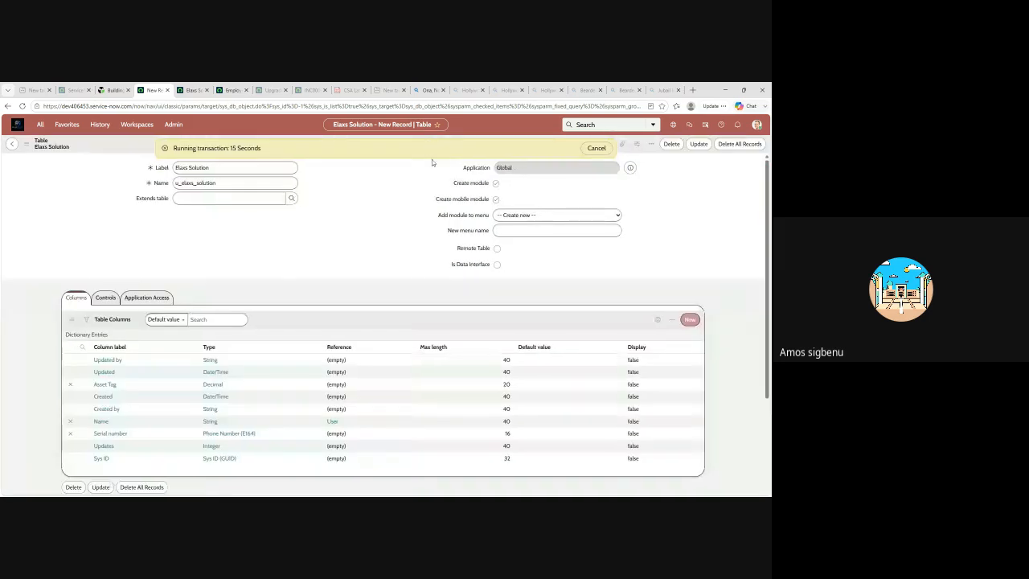
pyautogui.scroll(-1, 430, 245)
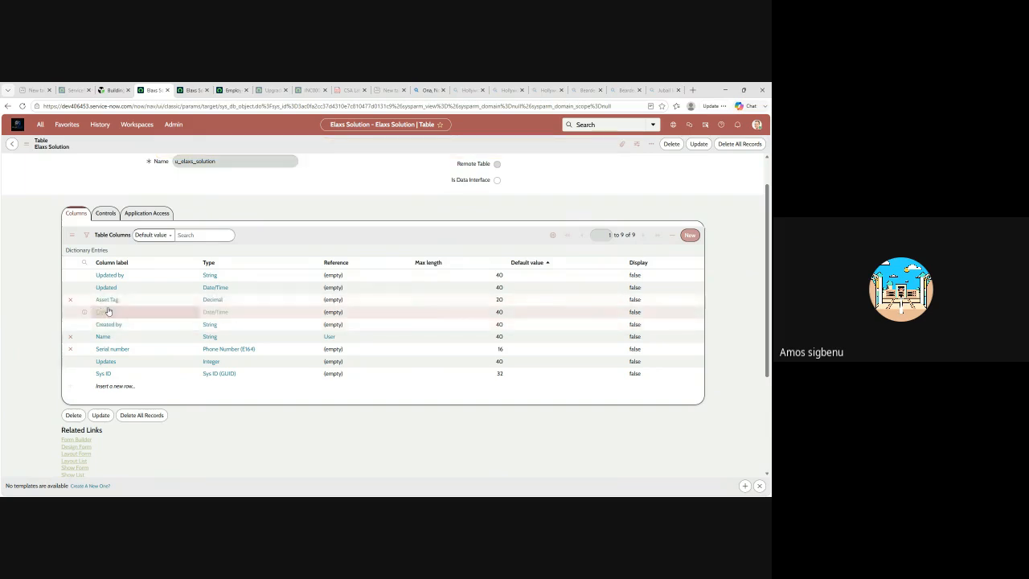
pyautogui.click(71, 350)
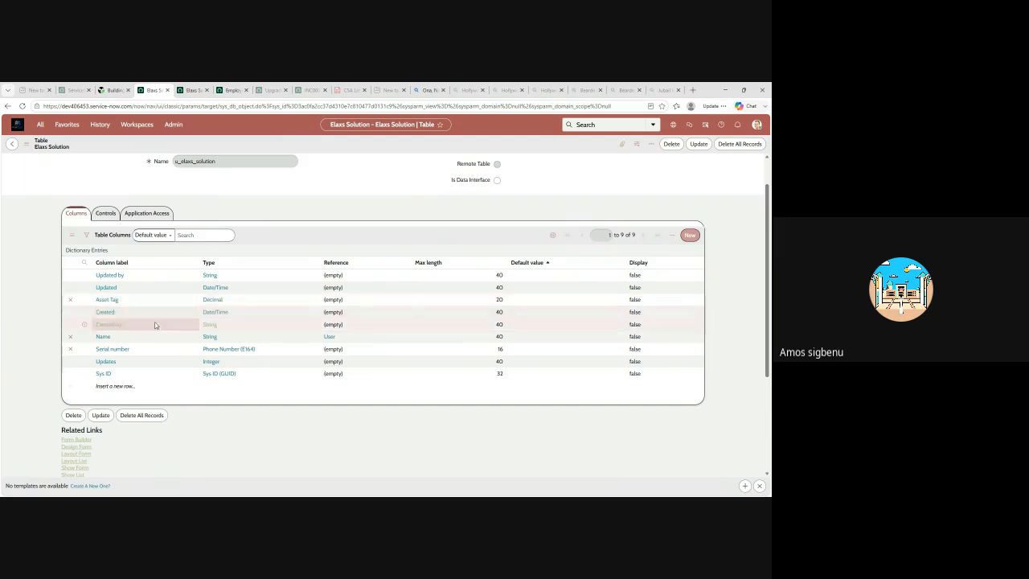
pyautogui.scroll(-2, 193, 318)
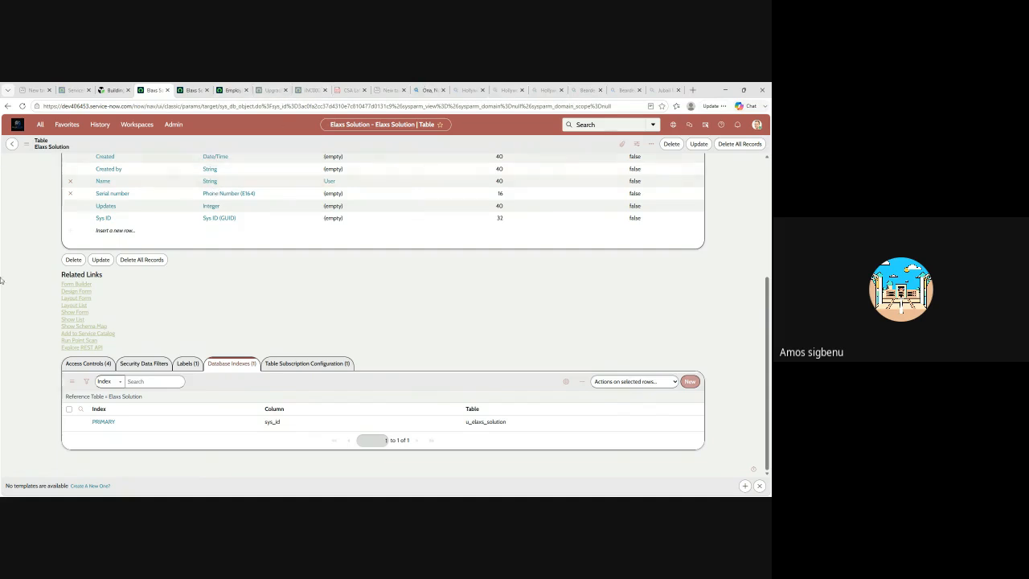
pyautogui.scroll(1, 121, 378)
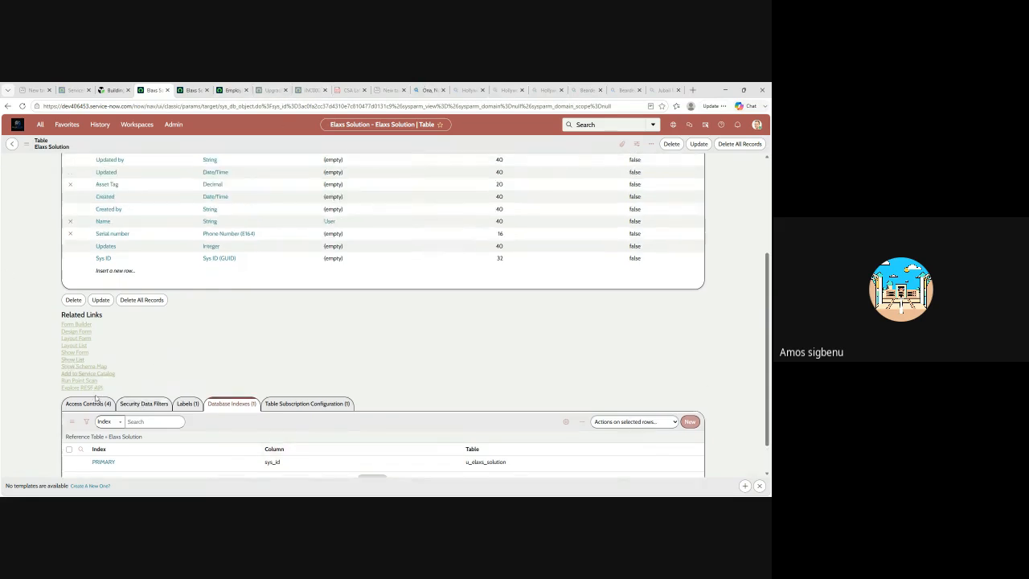
pyautogui.scroll(4, 91, 338)
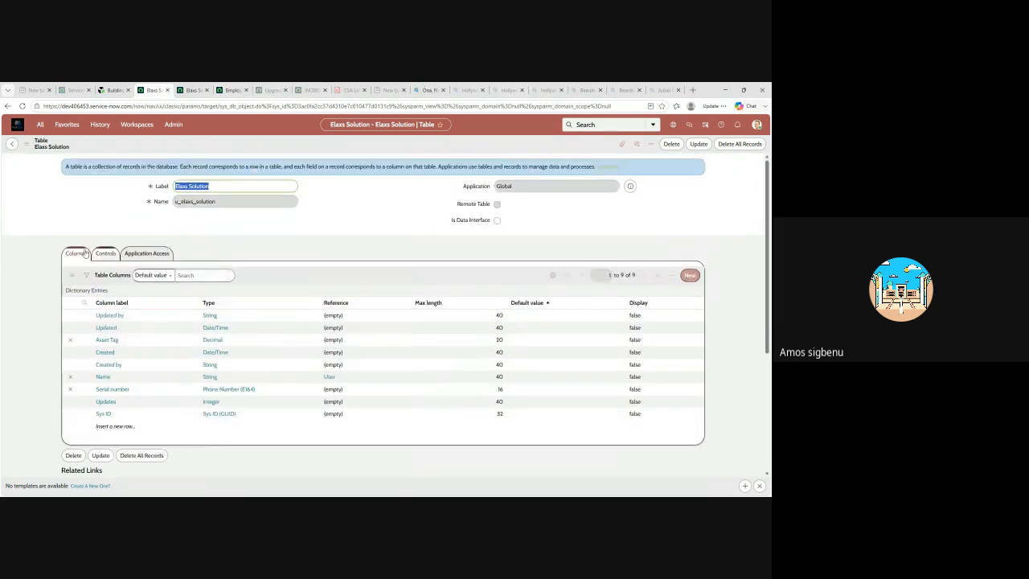
# Enable Live feed and Auto-number in the Elaxs Solution table's controls
pyautogui.click(105, 253)
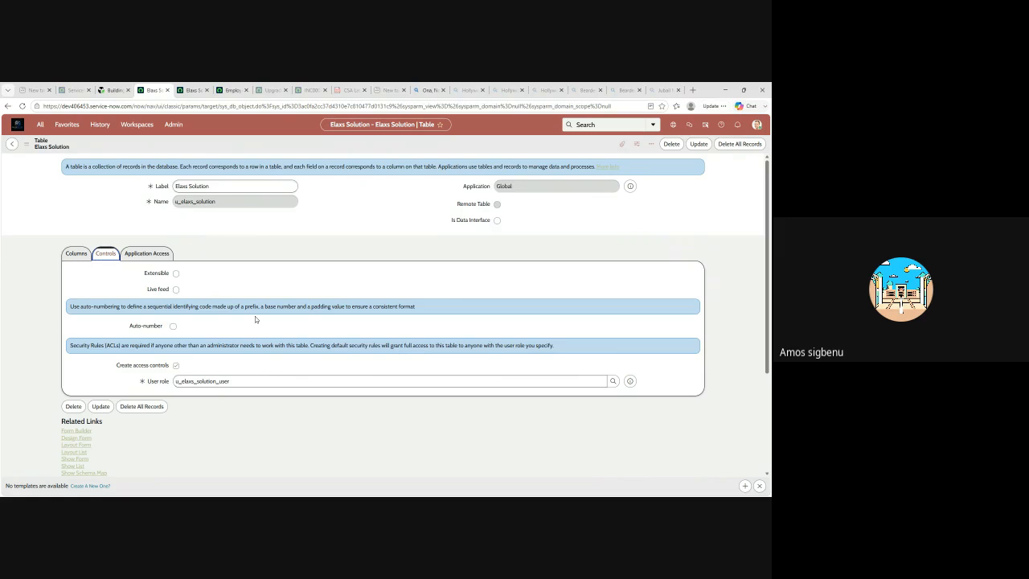
pyautogui.click(177, 290)
pyautogui.click(173, 327)
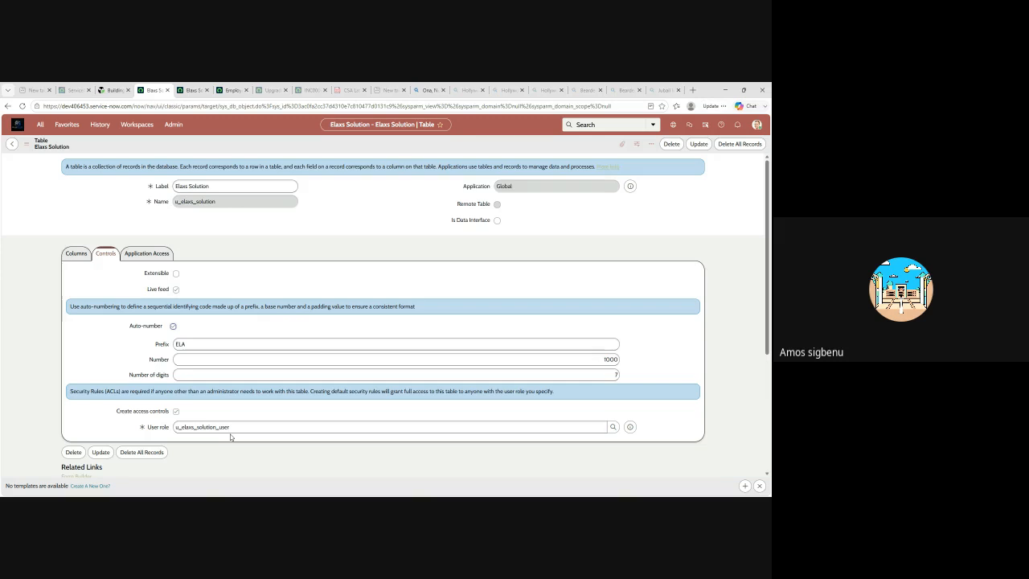
# Check the table's application access settings and update the Elaxs Solution table record
pyautogui.click(148, 255)
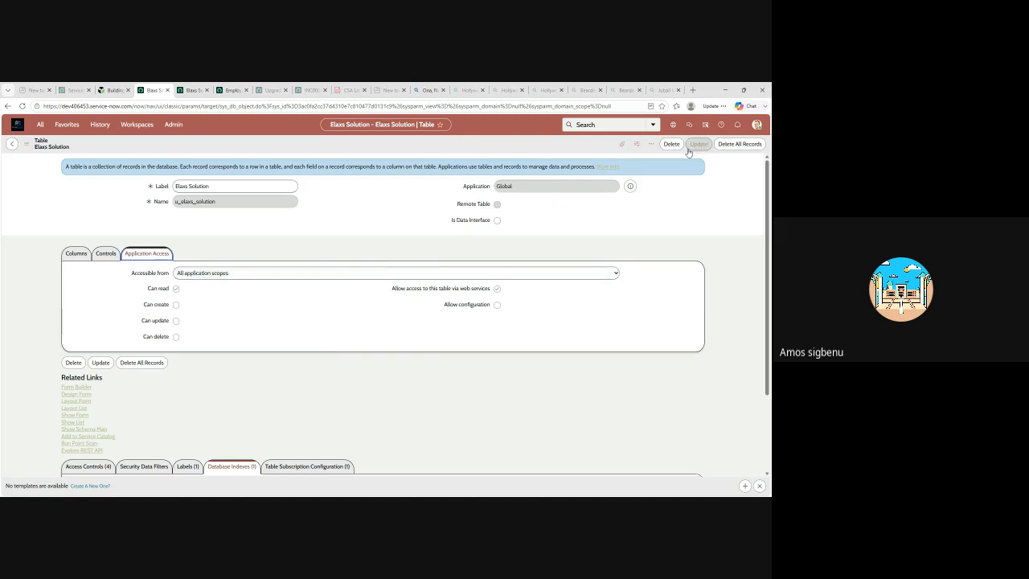
pyautogui.scroll(-3, 643, 241)
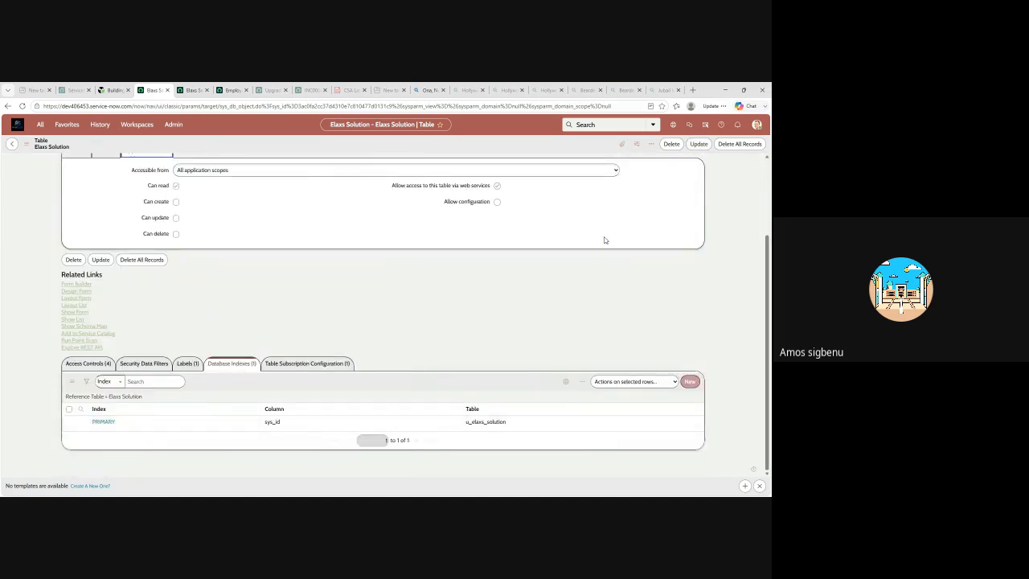
pyautogui.click(694, 146)
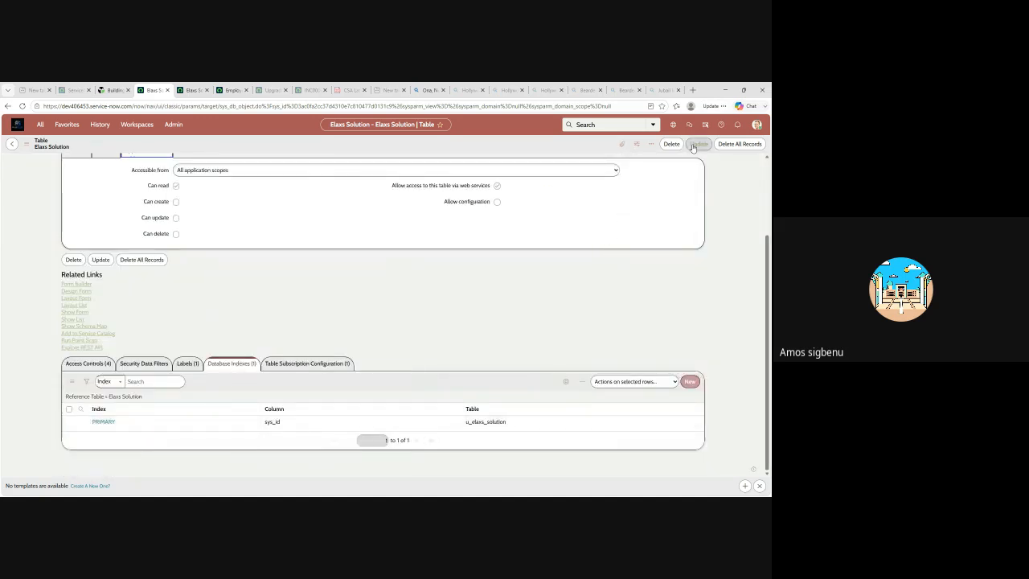
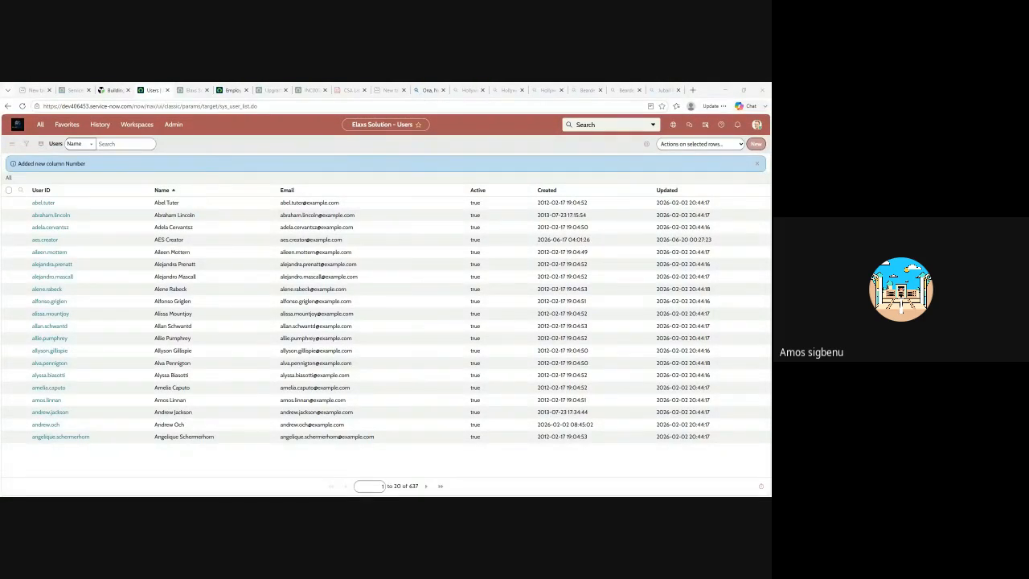
pyautogui.click(119, 143)
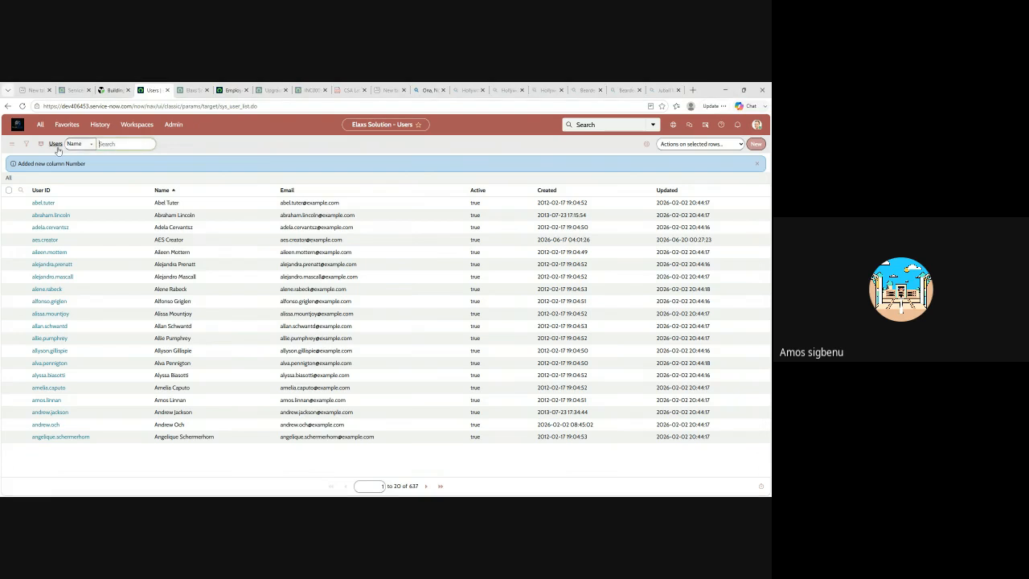
pyautogui.click(100, 126)
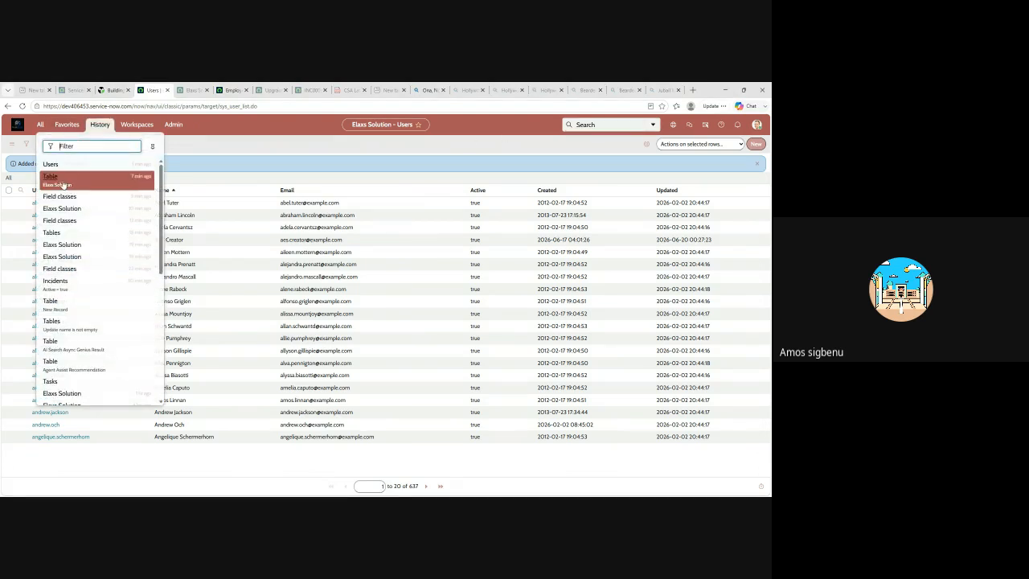
pyautogui.click(190, 91)
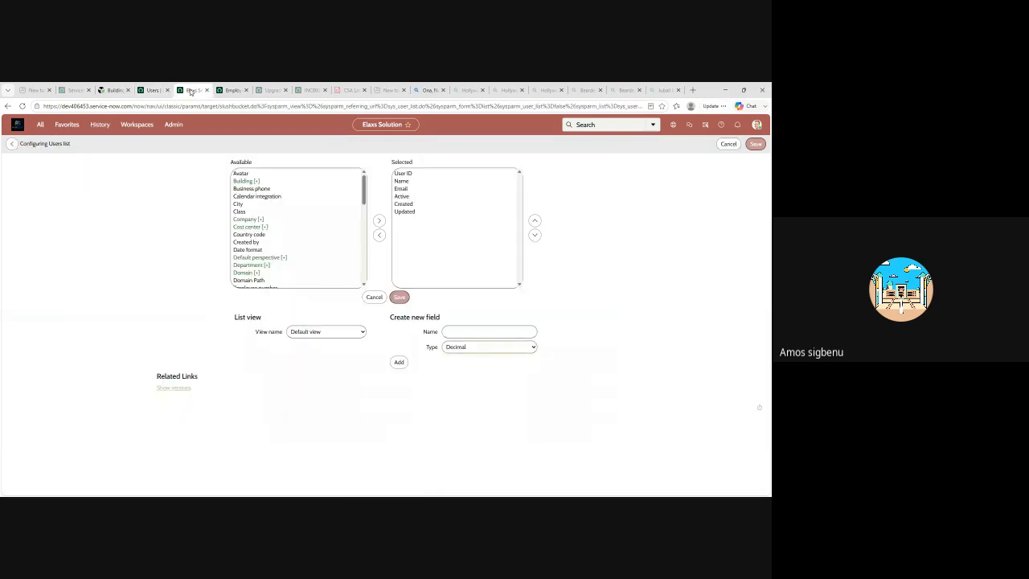
pyautogui.click(157, 90)
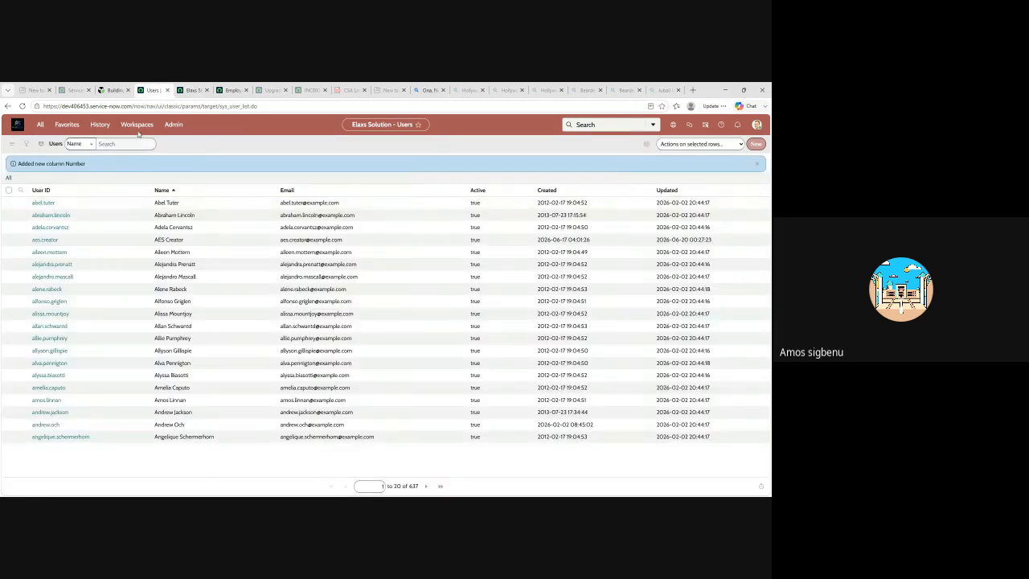
# Reopen the recently visited Tables list and search its names for elaxs
pyautogui.click(100, 125)
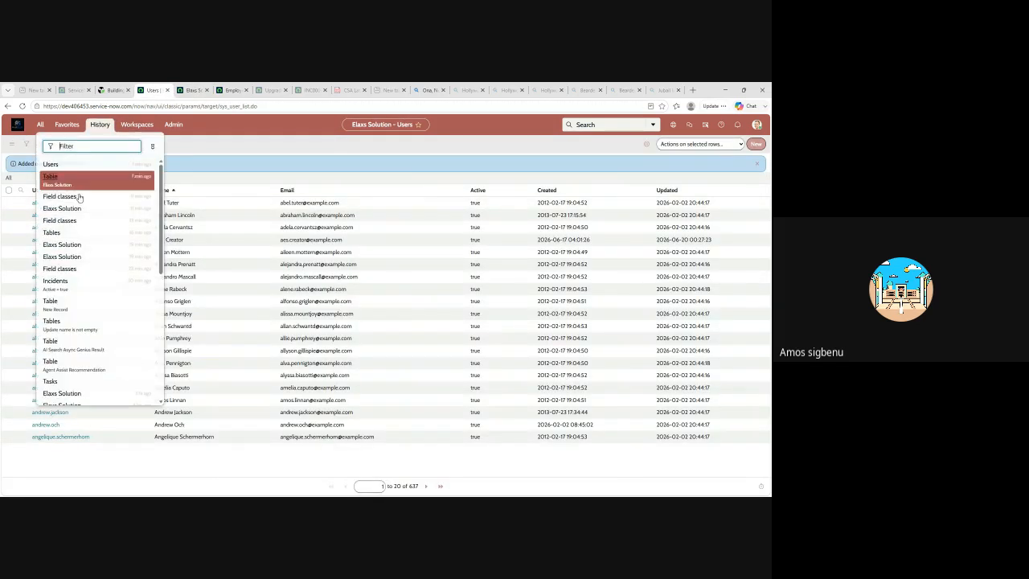
pyautogui.click(55, 233)
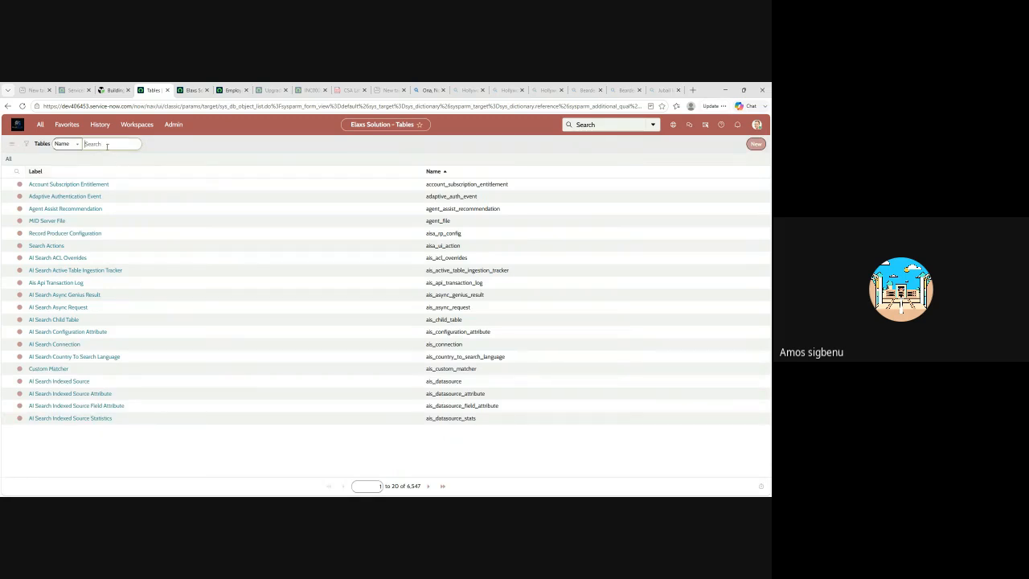
pyautogui.write('elaxs')
pyautogui.press('Return')
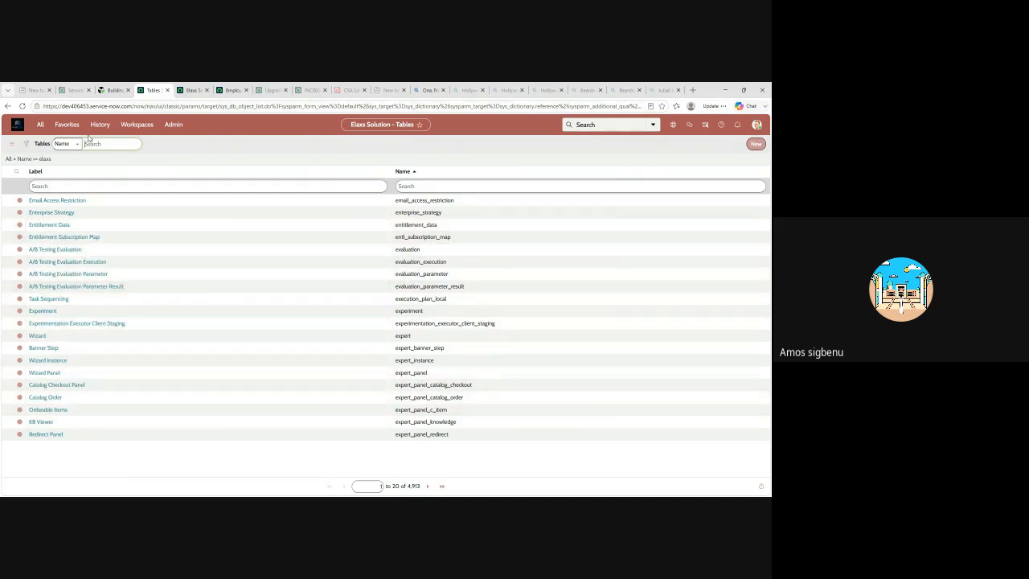
# Filter the Tables list by the label elaxs solution and try to open the Elaxs Solution table
pyautogui.click(80, 186)
pyautogui.write('elaxs solution')
pyautogui.press('Return')
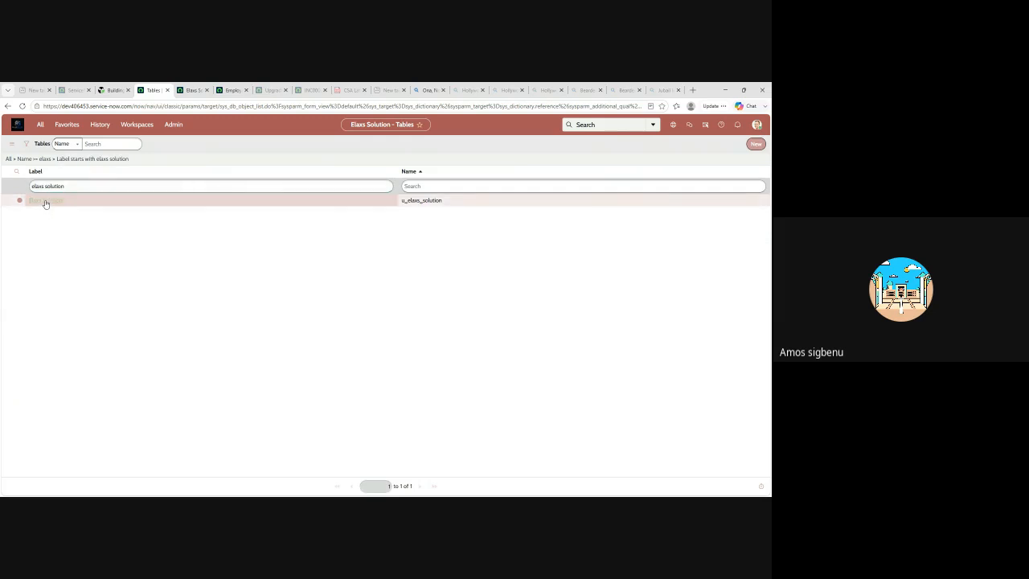
pyautogui.click(46, 203)
# Search the application navigator for elaxs solution to look for the new table's menu
pyautogui.click(193, 90)
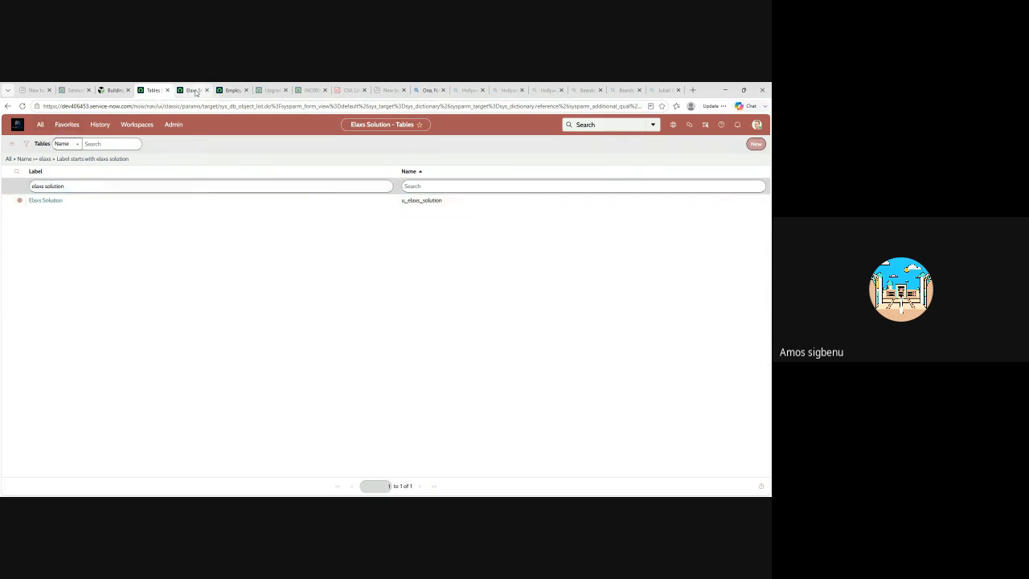
pyautogui.click(41, 127)
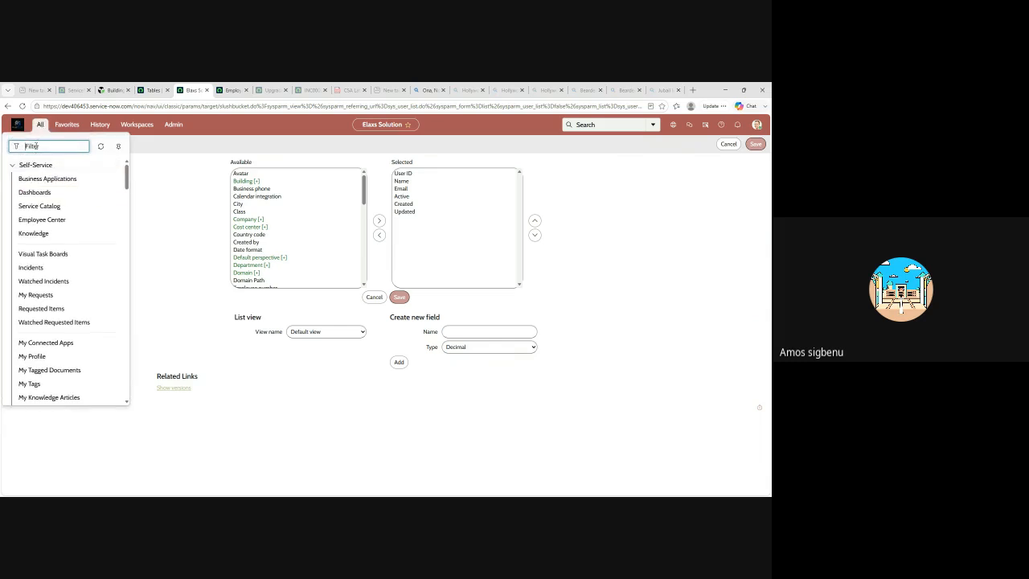
pyautogui.write('elaxs')
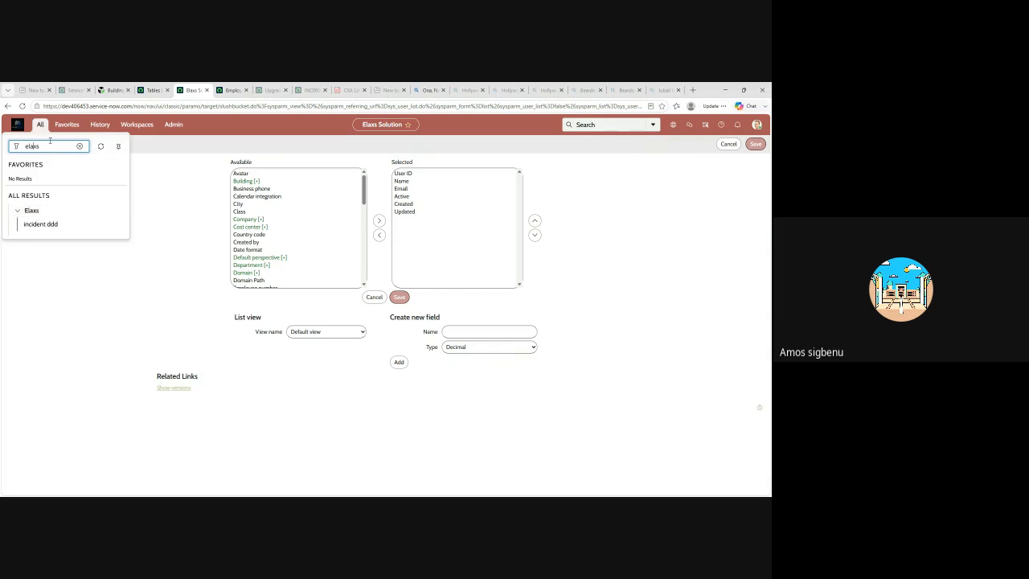
pyautogui.write('solution')
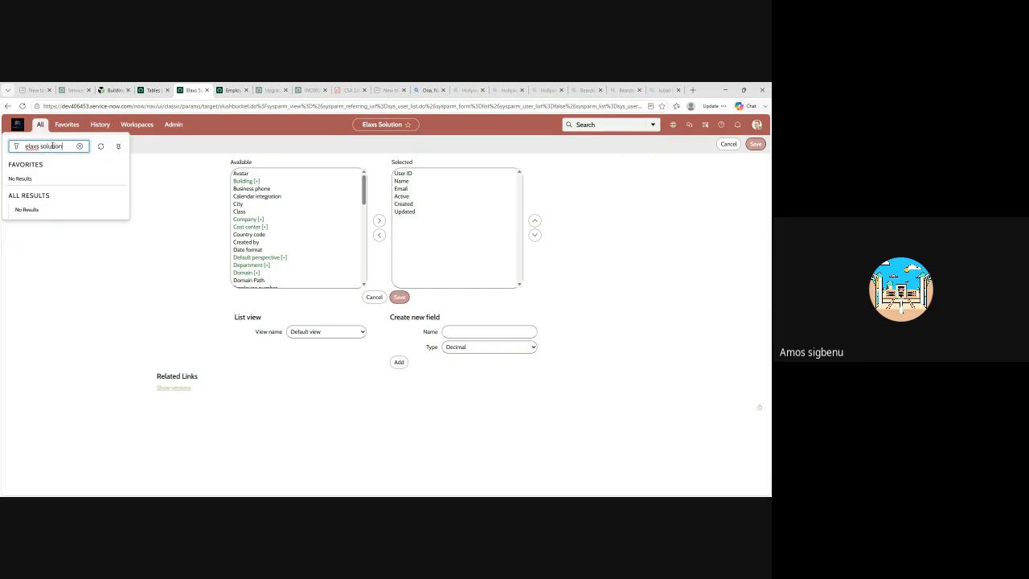
pyautogui.click(145, 91)
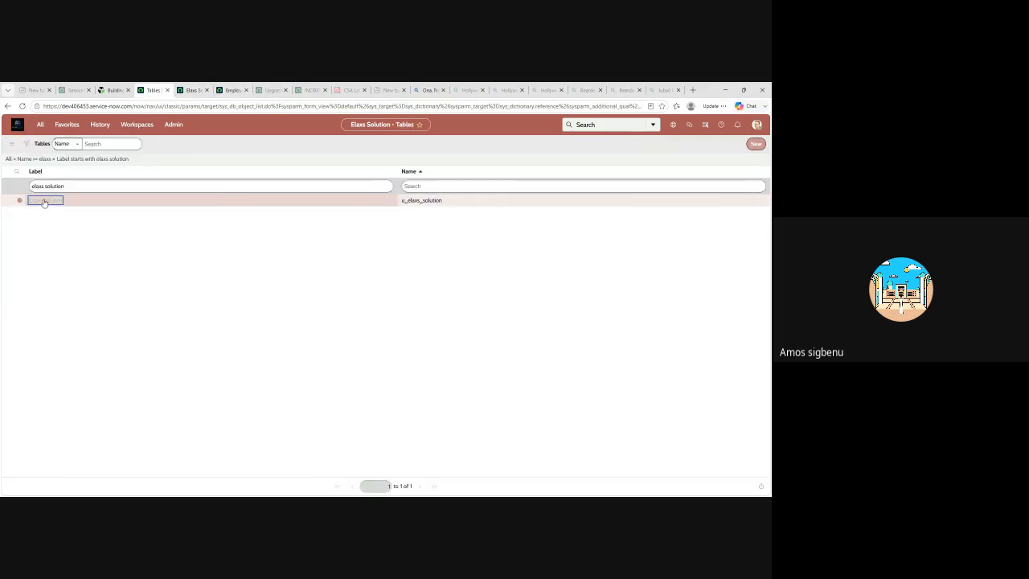
pyautogui.click(192, 90)
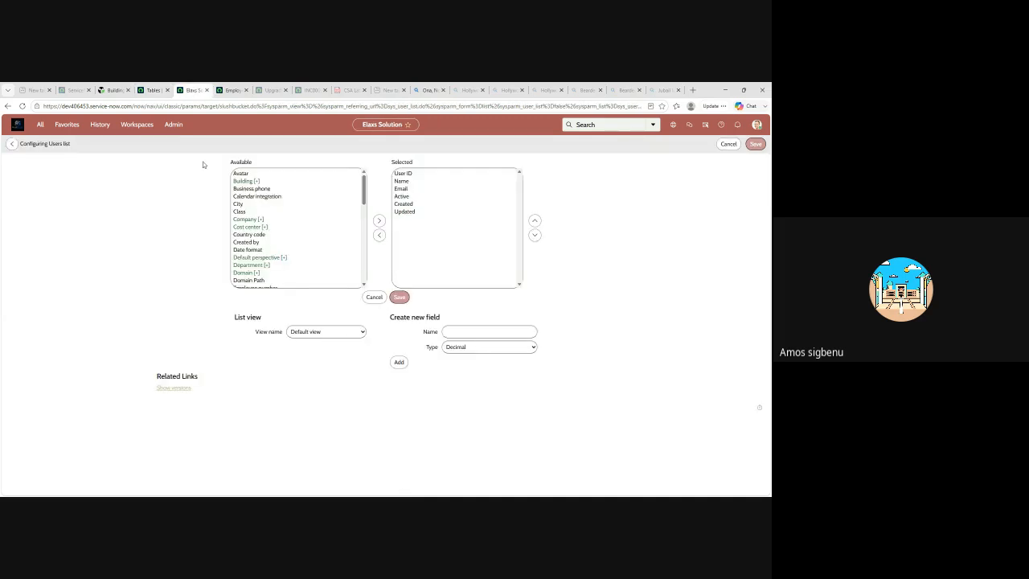
# Find Application Menus in the navigator, open its list and look through the menu entries
pyautogui.click(47, 127)
pyautogui.click(80, 147)
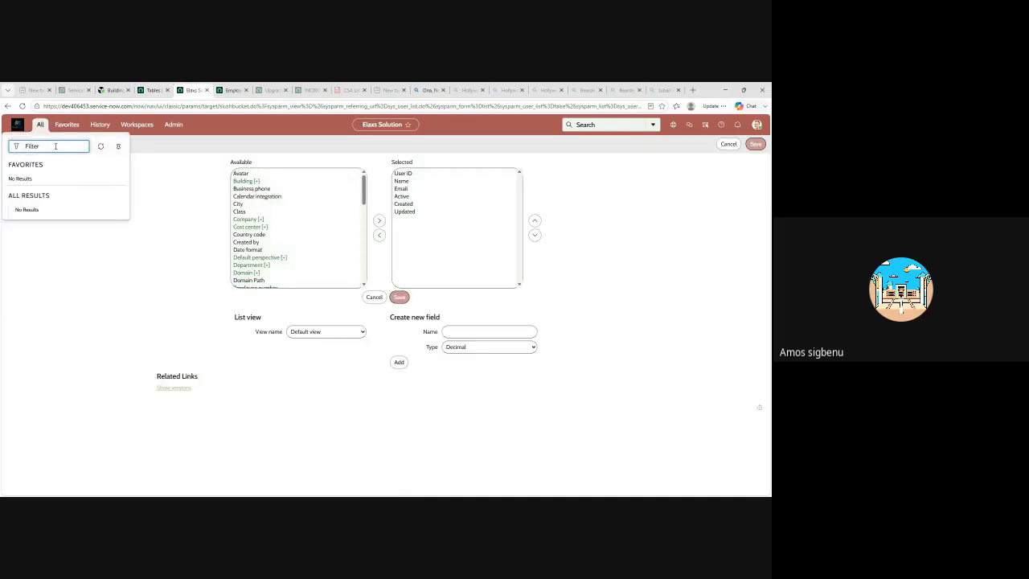
pyautogui.write('apl')
pyautogui.press('BackSpace')
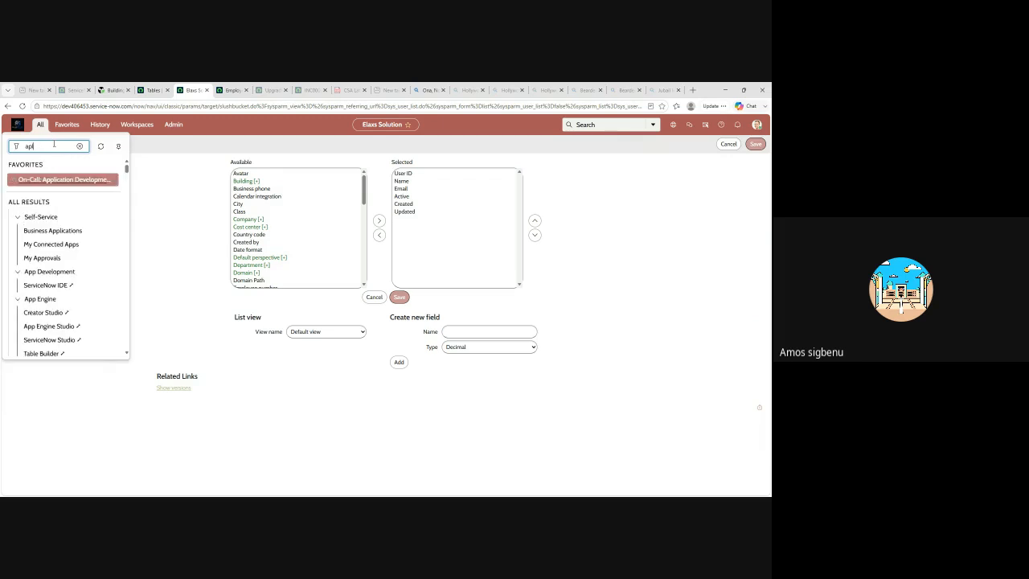
pyautogui.write('plication')
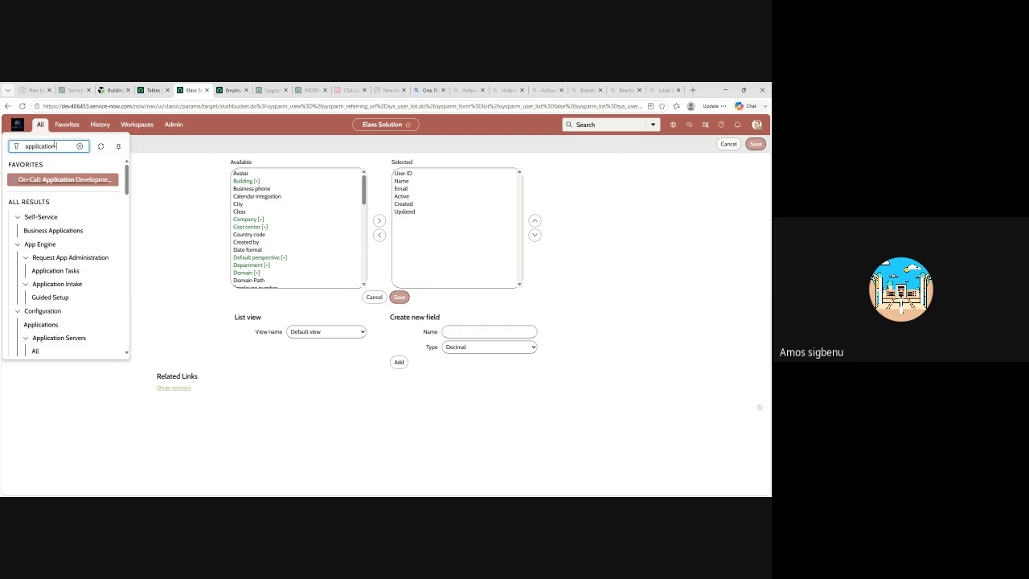
pyautogui.scroll(-5, 105, 209)
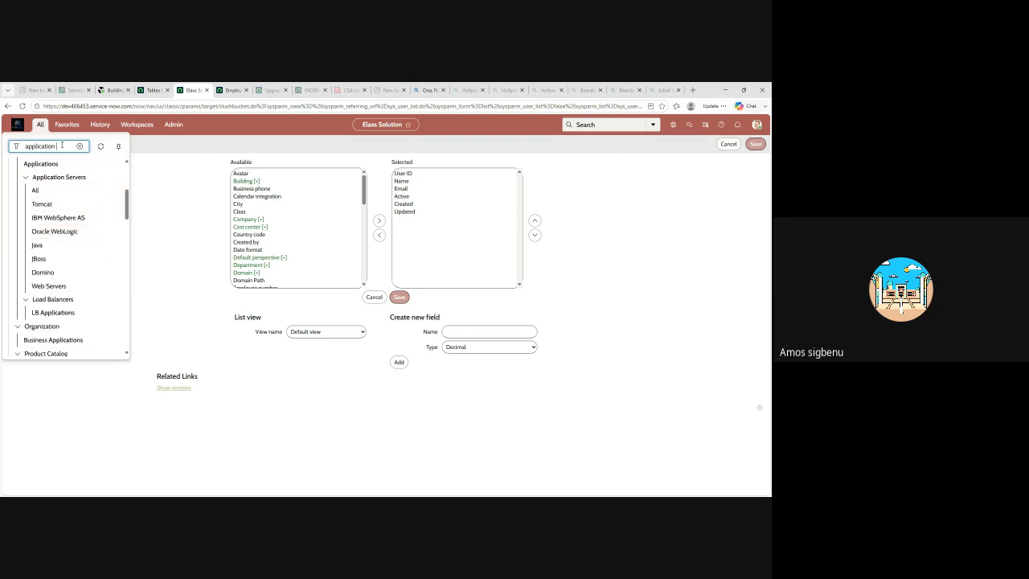
pyautogui.write('menu')
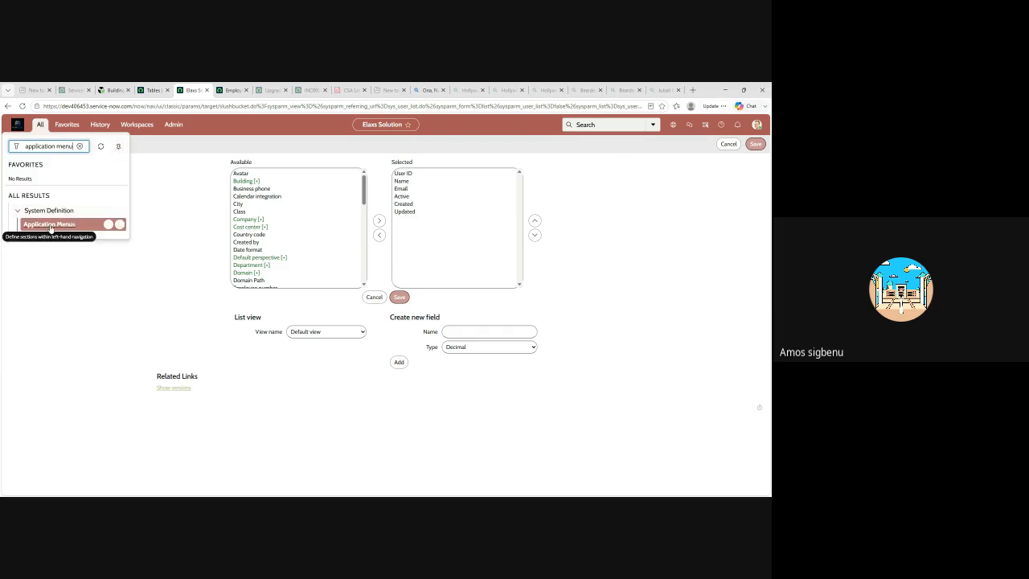
pyautogui.click(50, 225)
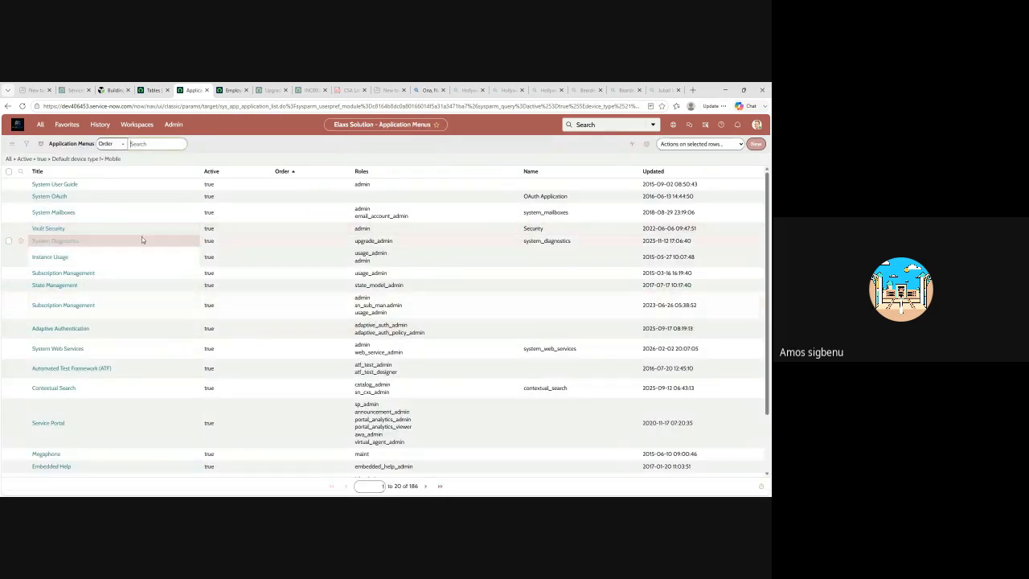
pyautogui.scroll(-2, 189, 194)
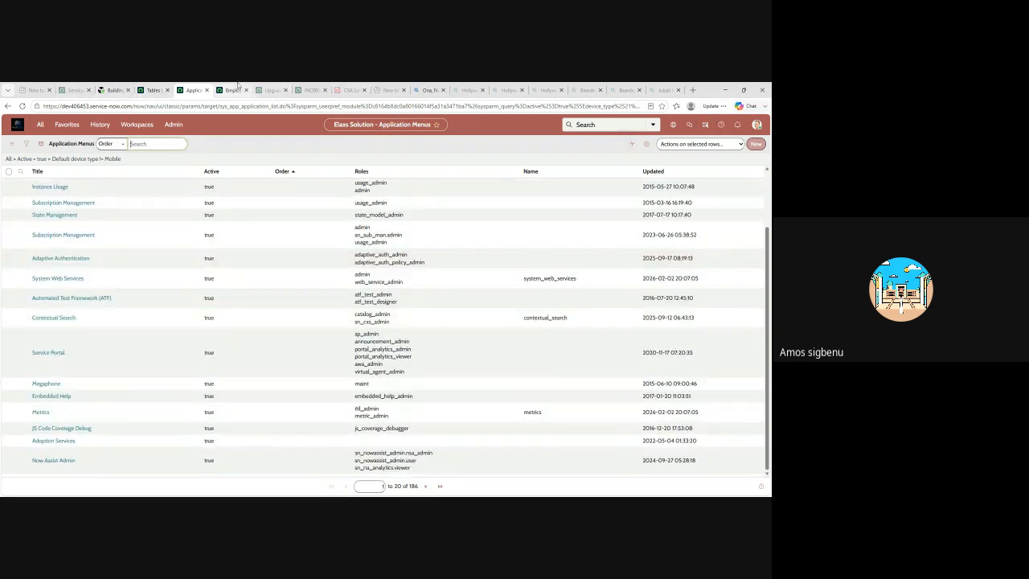
pyautogui.click(155, 92)
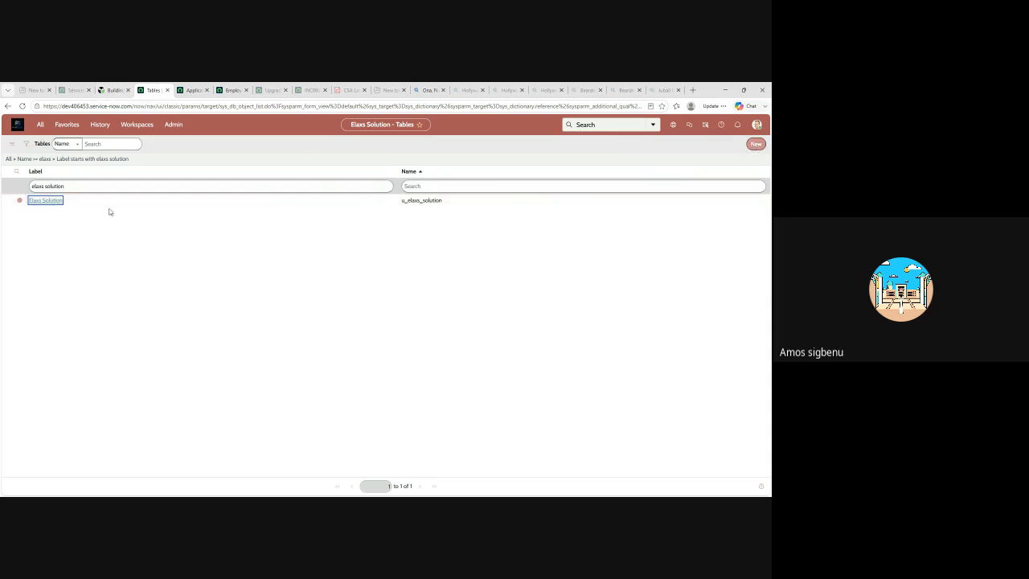
pyautogui.click(195, 92)
pyautogui.click(149, 91)
pyautogui.click(100, 124)
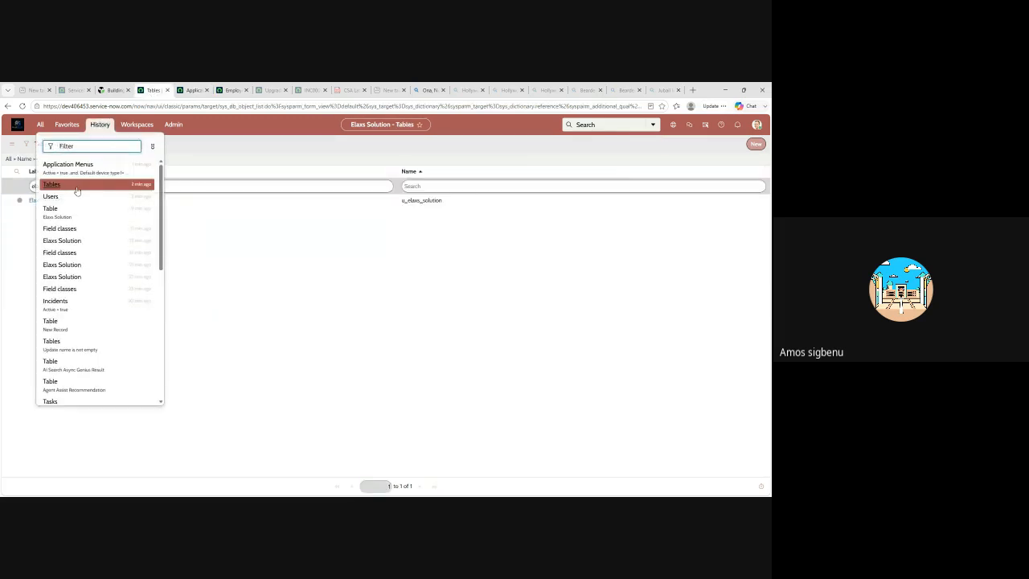
pyautogui.click(73, 243)
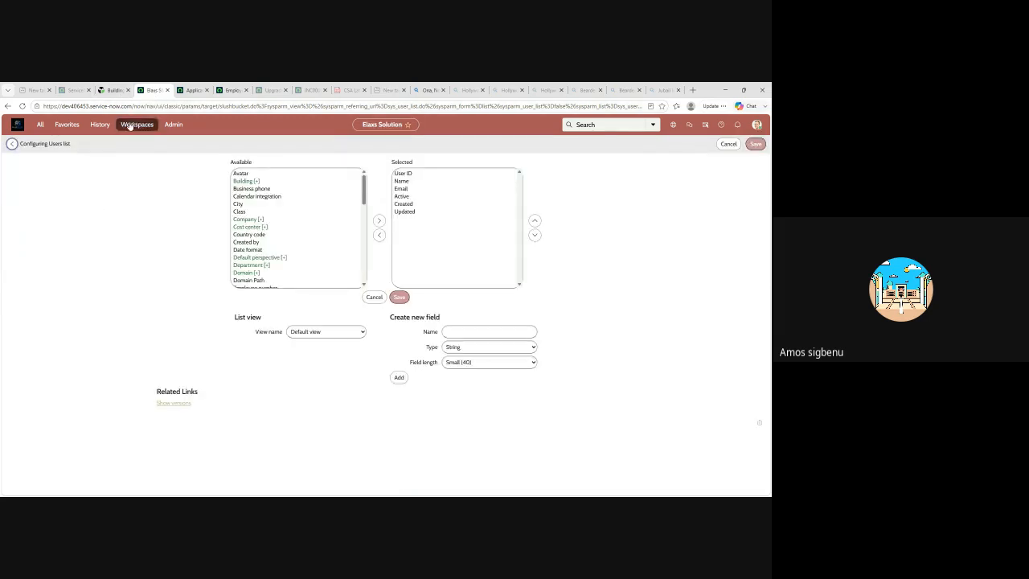
# Reopen the recently visited Elaxs Solution table record
pyautogui.click(103, 127)
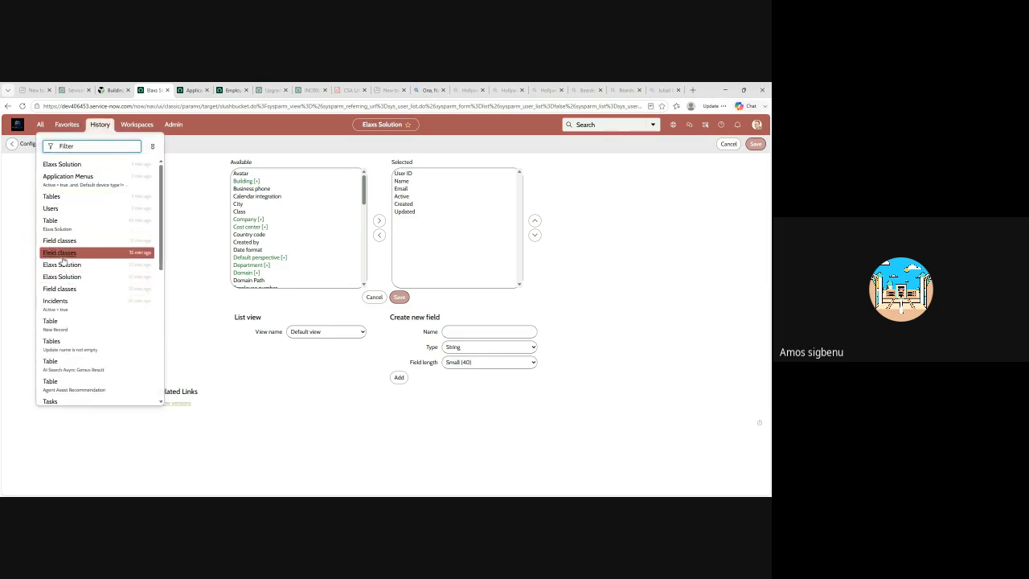
pyautogui.click(56, 231)
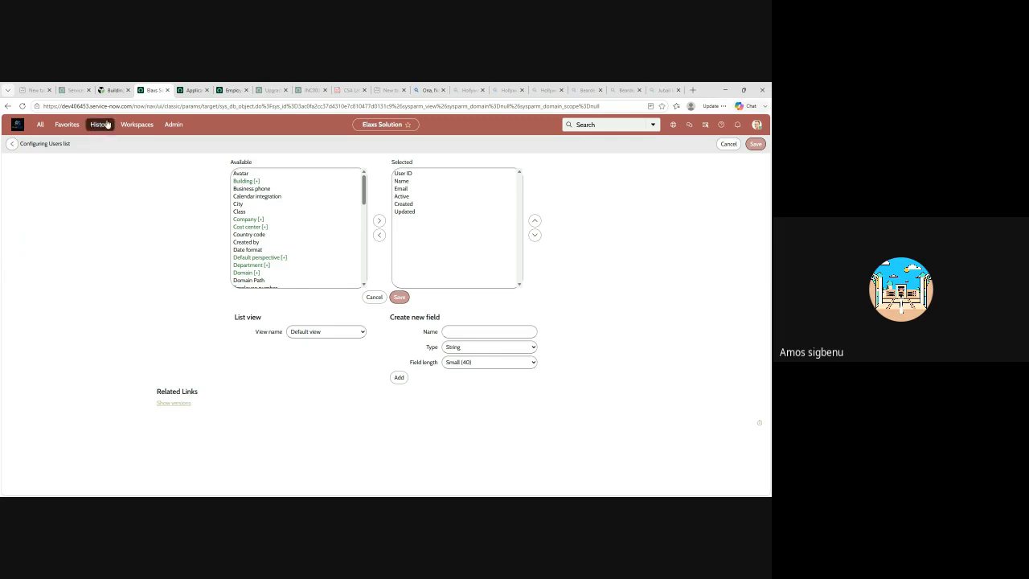
pyautogui.click(193, 90)
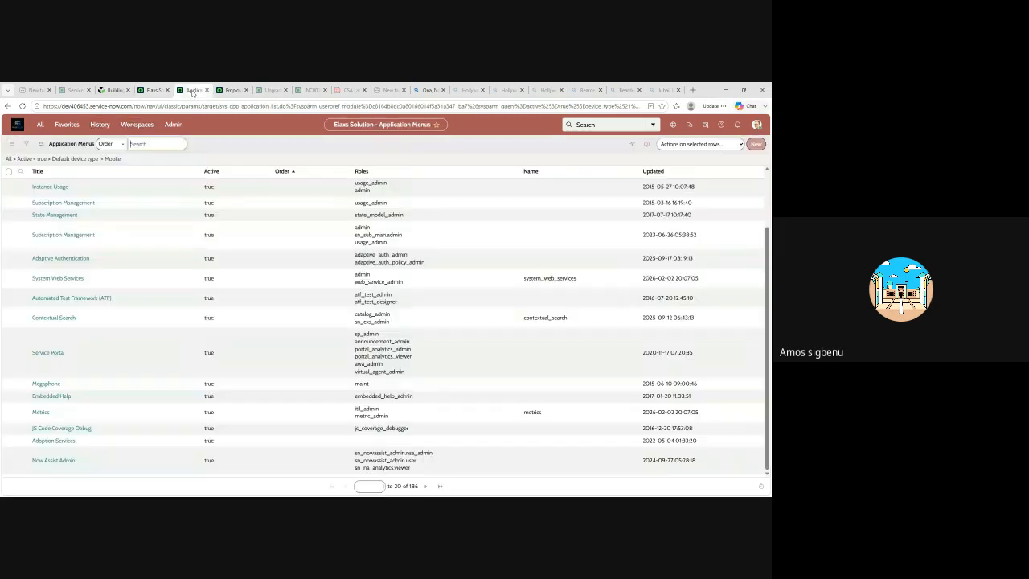
pyautogui.click(149, 90)
# Show the Elaxs Solution table's default list and start a new record in it
pyautogui.scroll(-5, 319, 303)
pyautogui.scroll(-2, 321, 303)
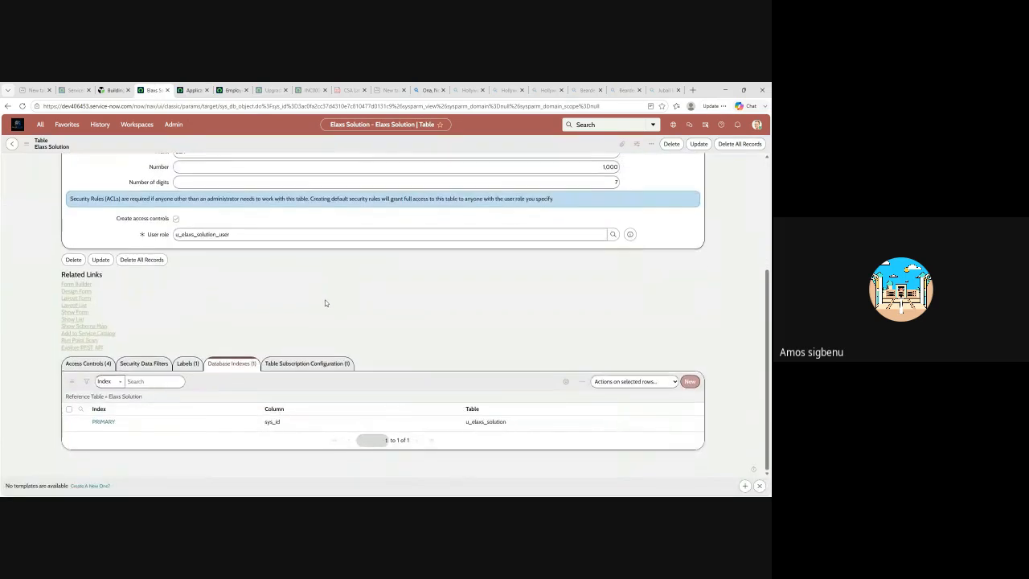
pyautogui.click(81, 314)
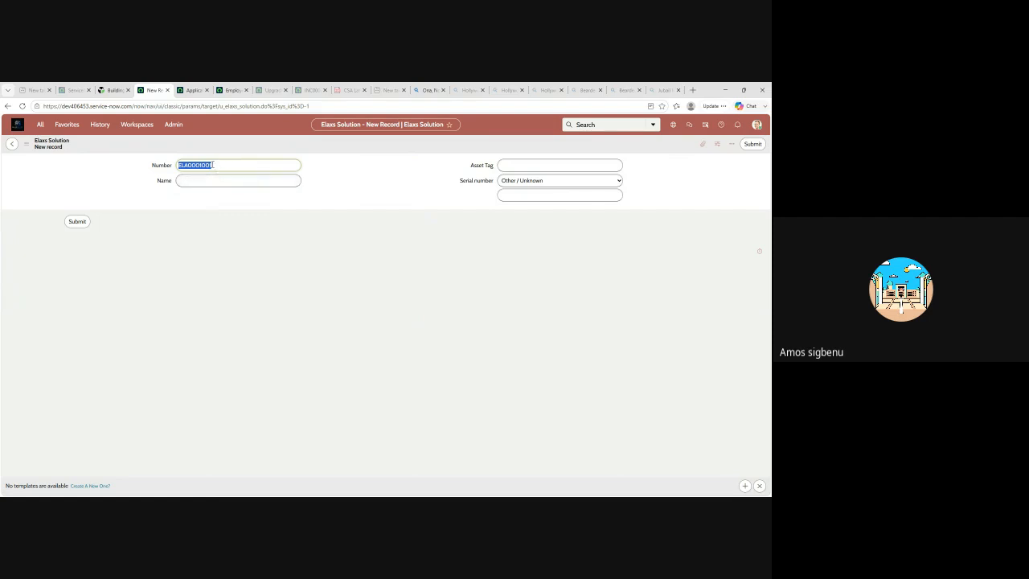
# Fill in the new record with a person's name, Asset Tag 56, serial number country Germany and number 74363, and try to submit it
pyautogui.click(206, 182)
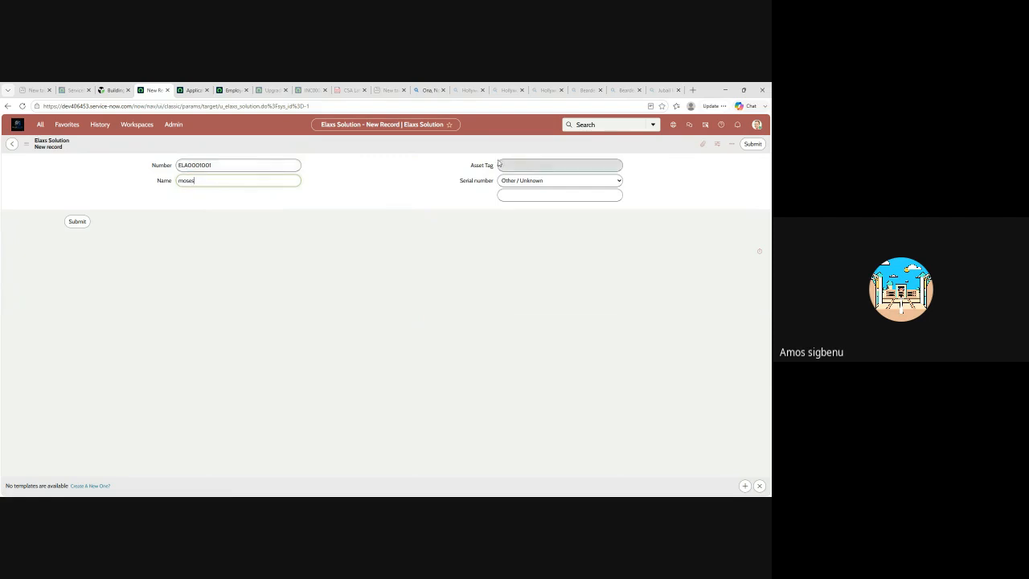
pyautogui.click(538, 165)
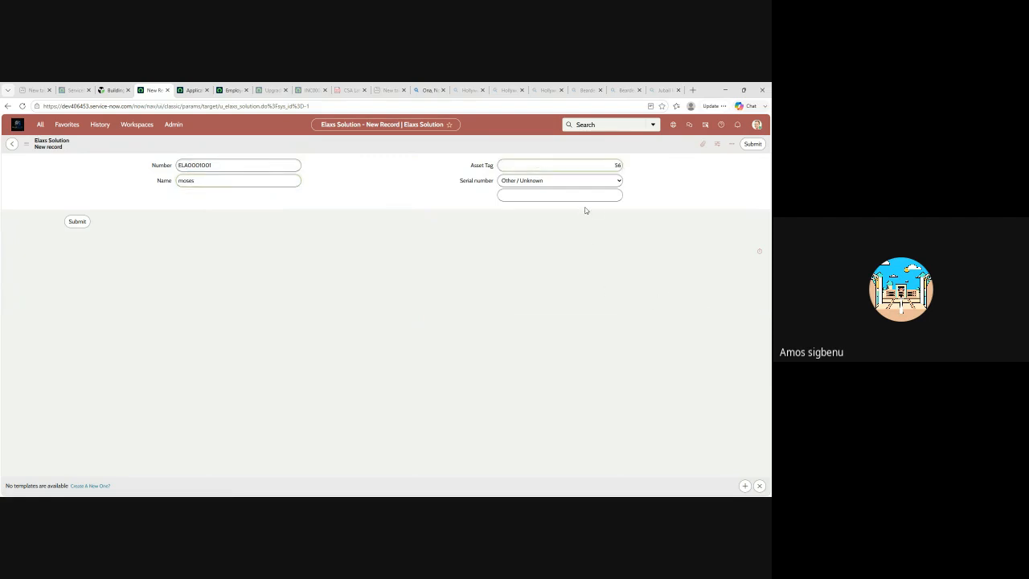
pyautogui.click(617, 181)
pyautogui.click(514, 258)
pyautogui.click(541, 194)
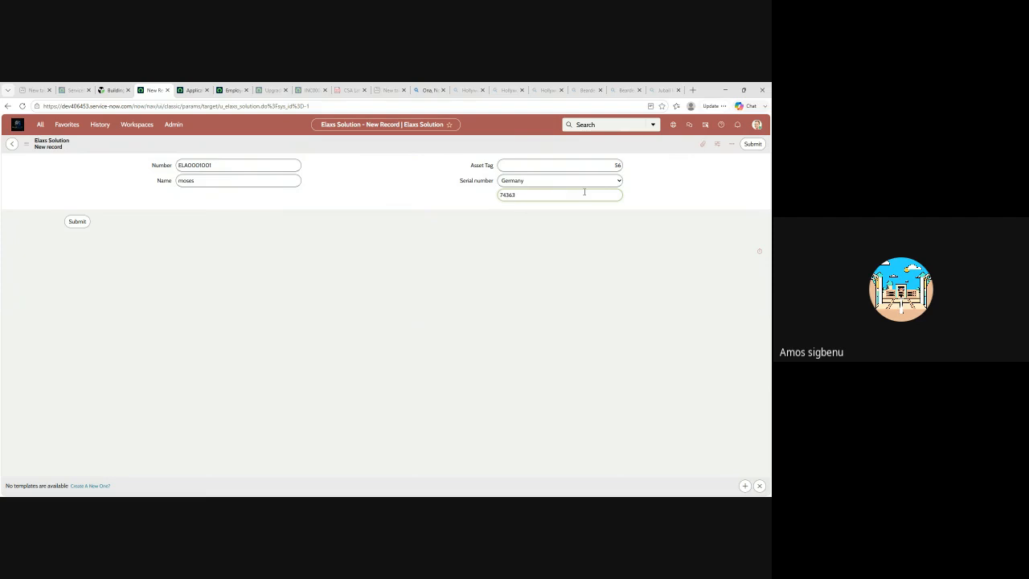
pyautogui.click(755, 145)
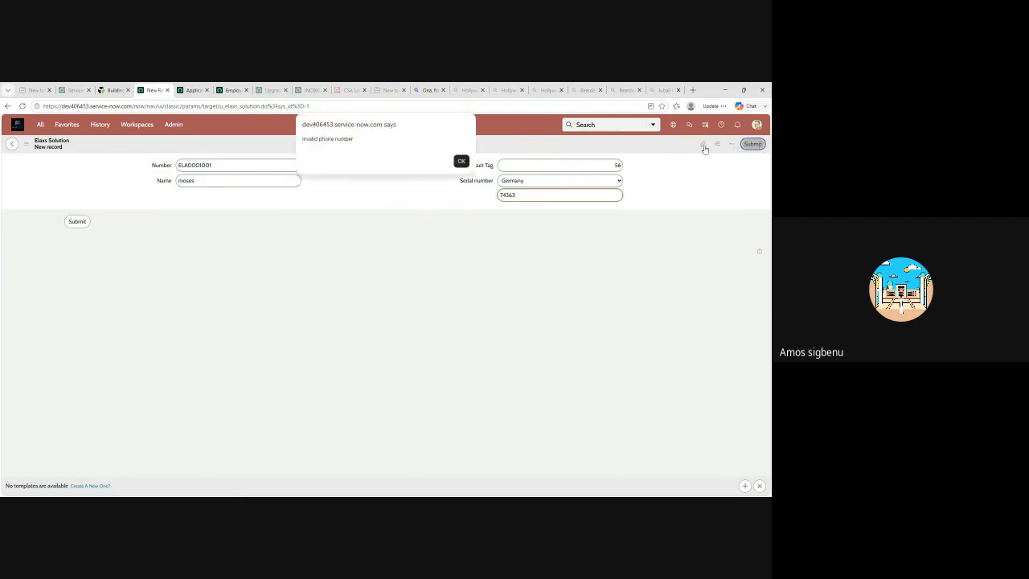
pyautogui.click(461, 161)
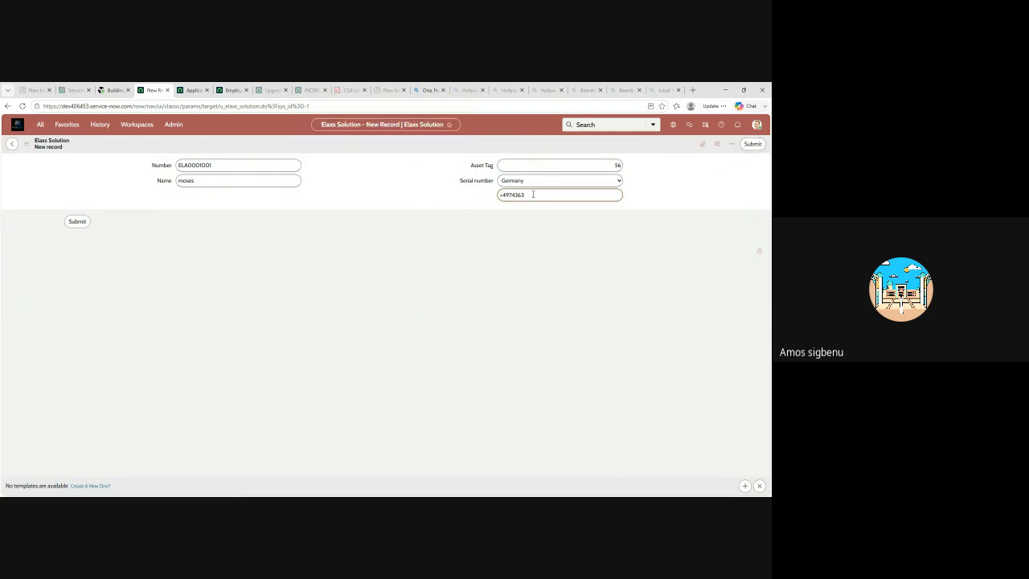
# Replace the serial number with +543754 for Argentina and try to save the new record
pyautogui.moveTo(532, 195); pyautogui.dragTo(487, 198)
pyautogui.press('BackSpace')
pyautogui.rightClick(636, 146)
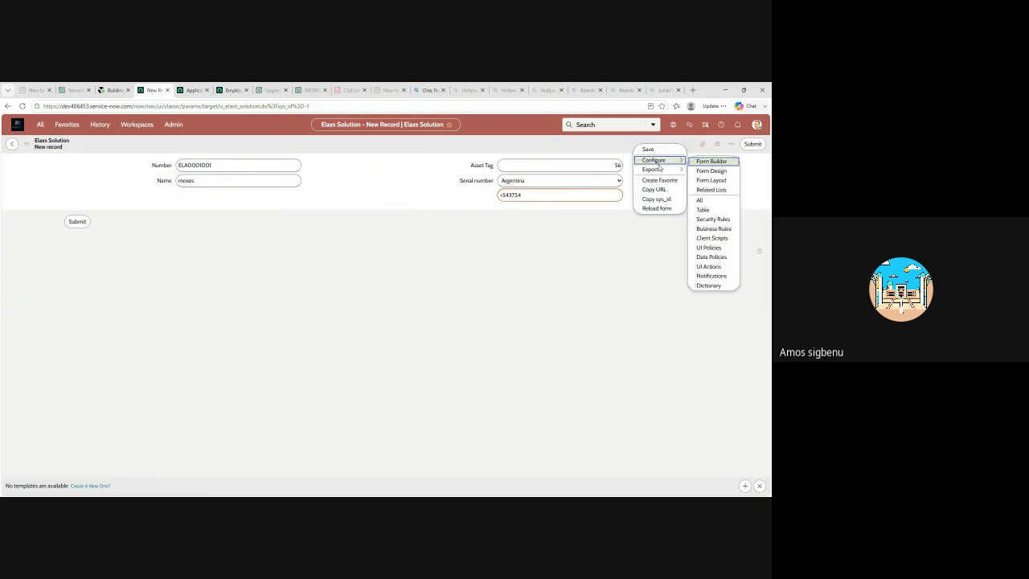
pyautogui.click(649, 150)
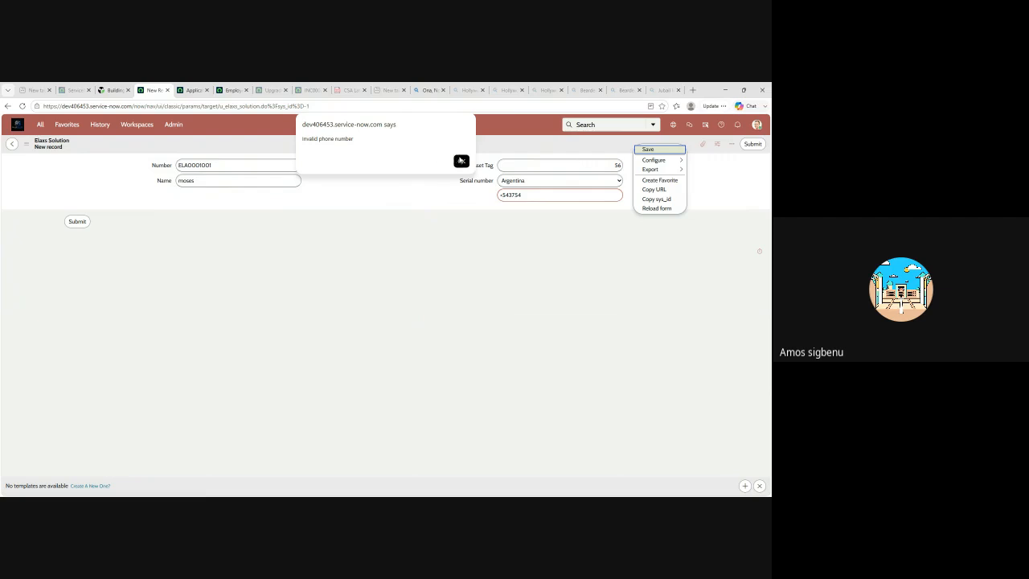
pyautogui.click(461, 161)
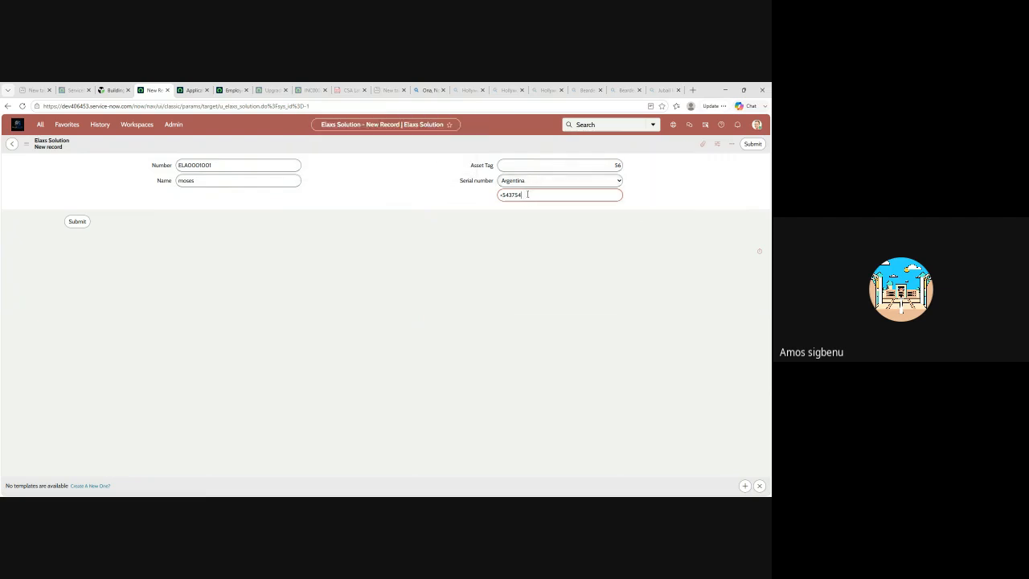
# Clear the serial number and save the new Elaxs Solution record
pyautogui.moveTo(531, 196); pyautogui.dragTo(486, 199)
pyautogui.press('BackSpace')
pyautogui.rightClick(486, 142)
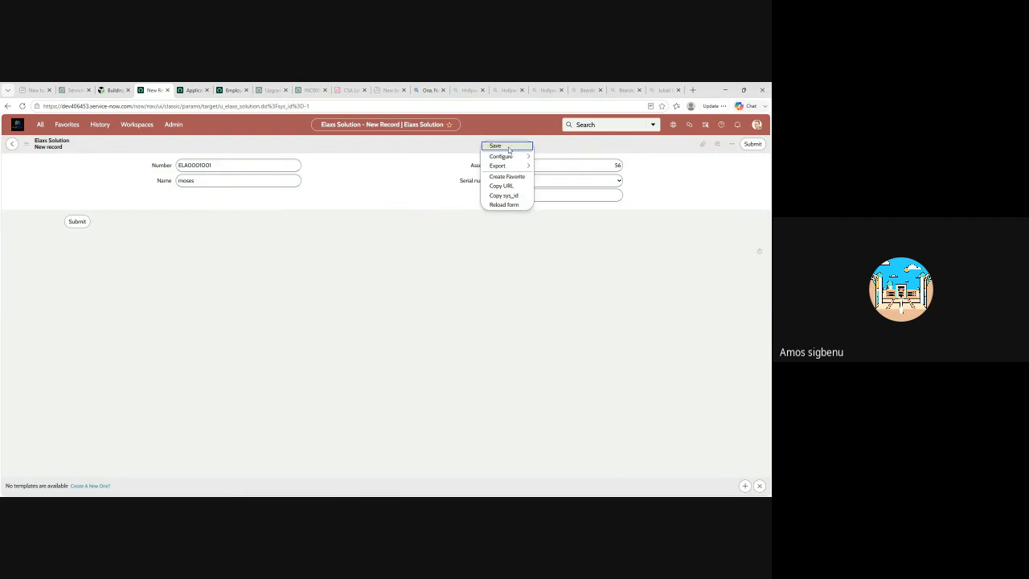
pyautogui.click(508, 147)
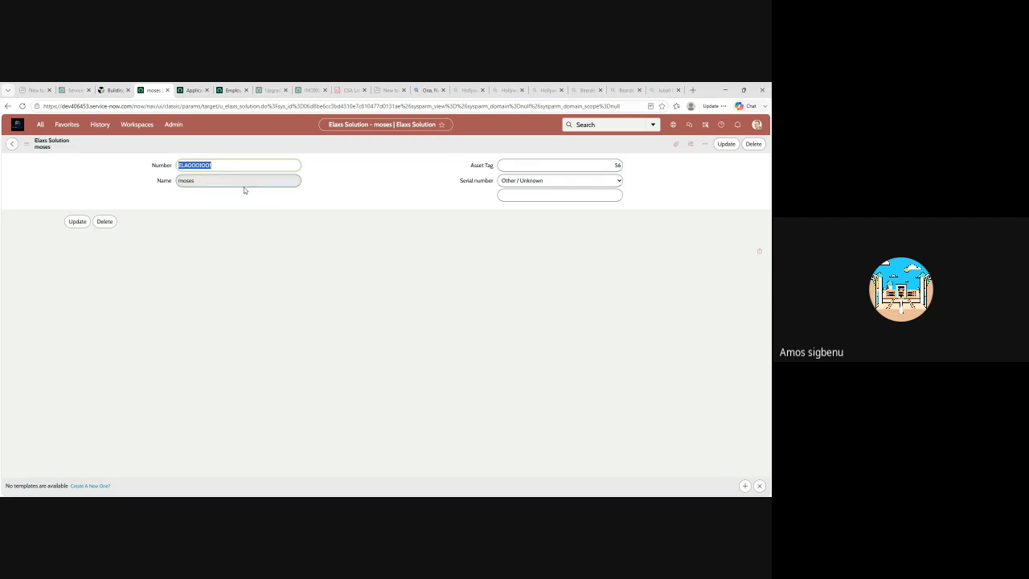
# Insert a copy of the saved record, staying on its form, and enter a different person's first name
pyautogui.rightClick(374, 144)
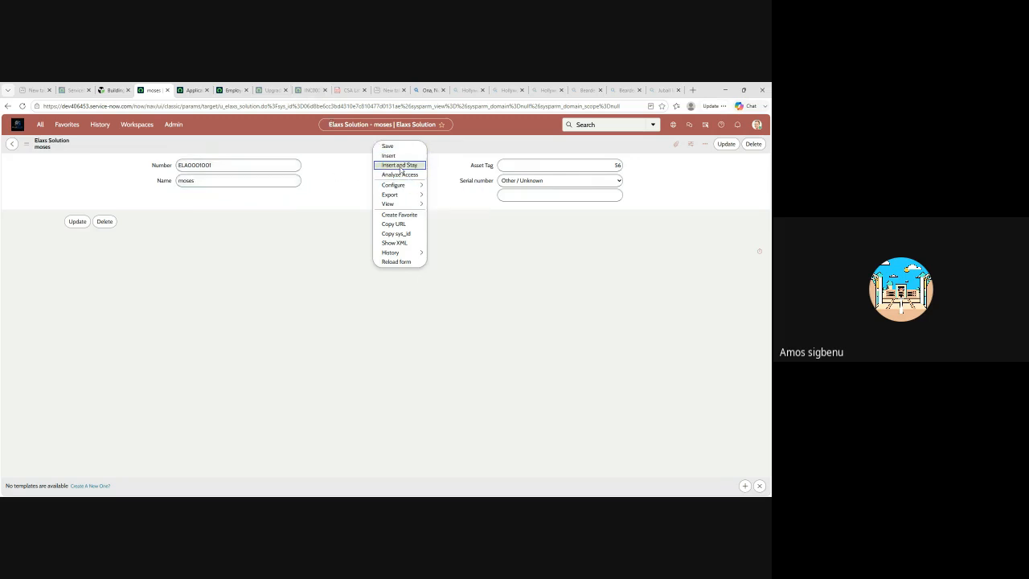
pyautogui.click(400, 165)
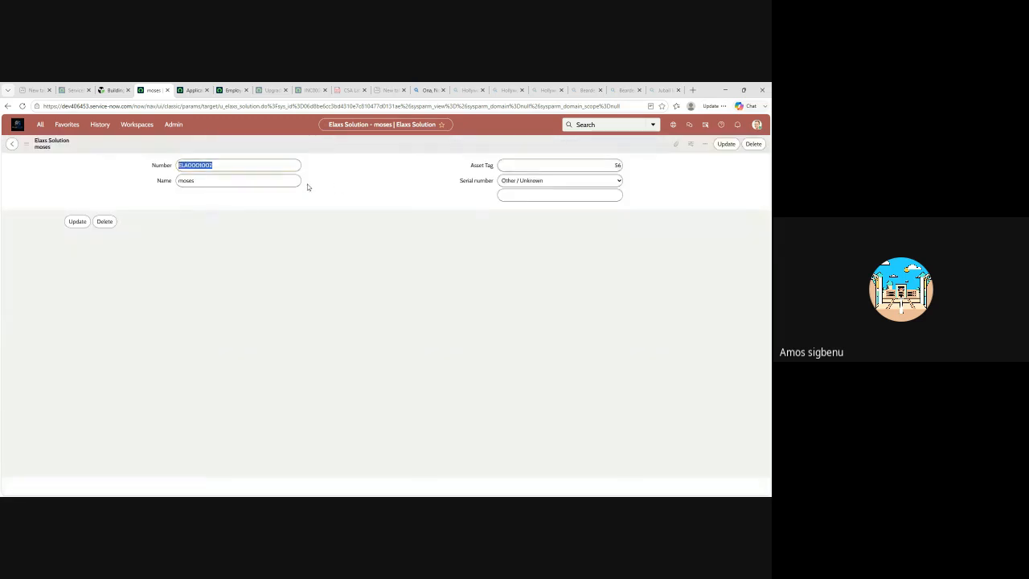
pyautogui.click(205, 178)
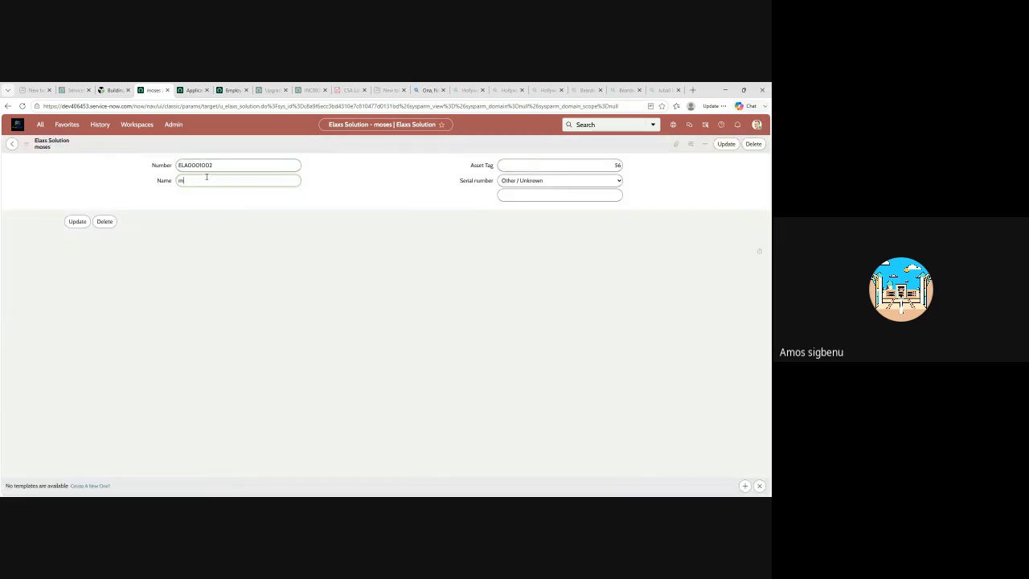
pyautogui.write('mike')
# Keep Asset Tag 56, choose Czech Republic as the serial number country, and insert another copy while staying on the form
pyautogui.click(527, 164)
pyautogui.write('dwfef')
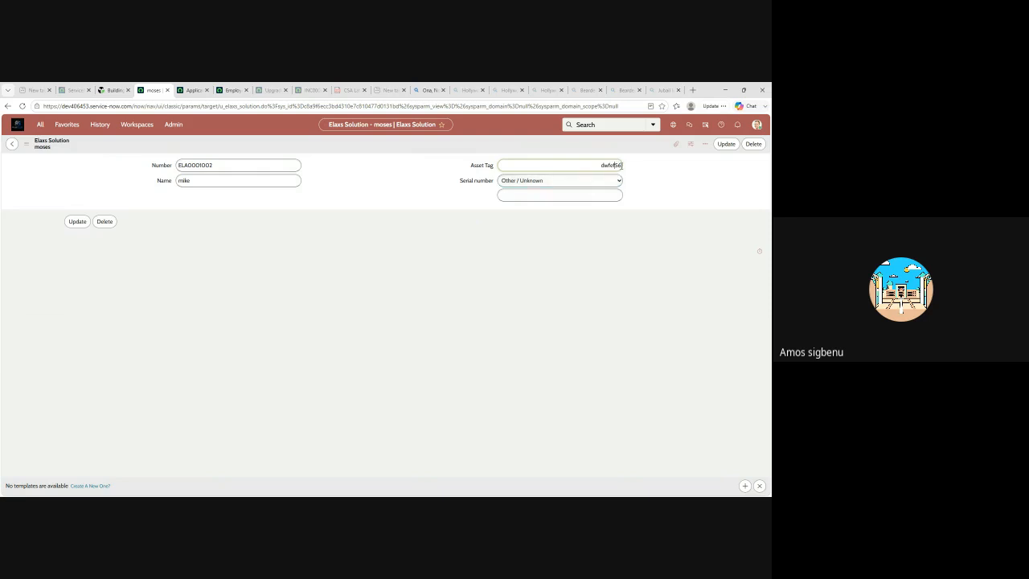
pyautogui.press('BackSpace')
pyautogui.press('BackSpace')
pyautogui.press('BackSpace')
pyautogui.press('BackSpace')
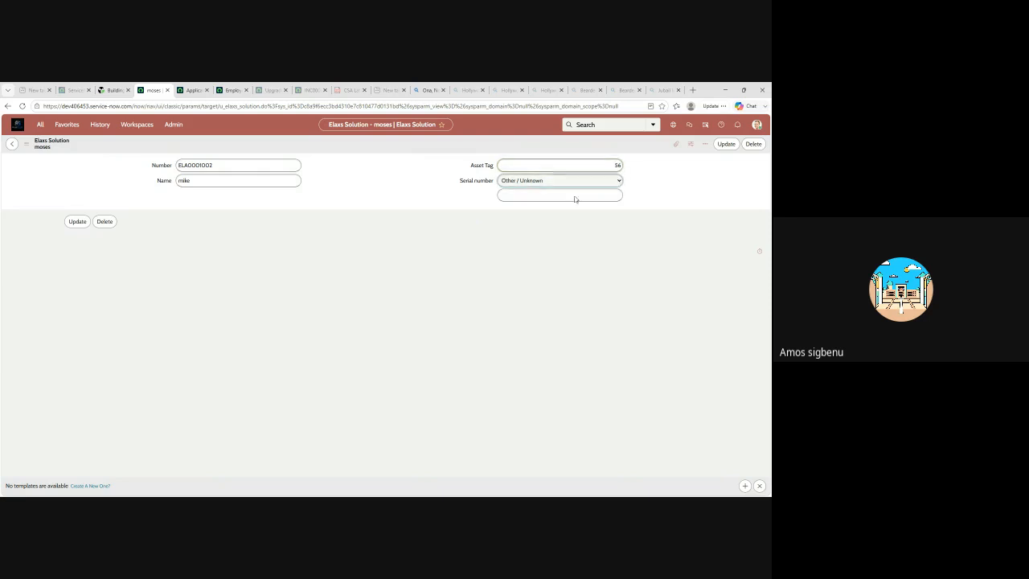
pyautogui.rightClick(482, 142)
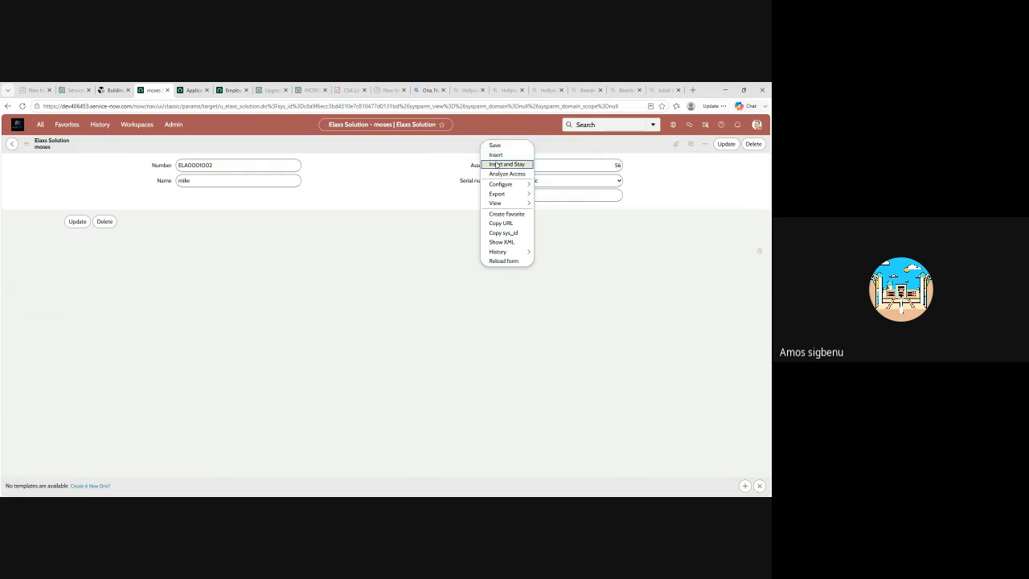
pyautogui.click(498, 167)
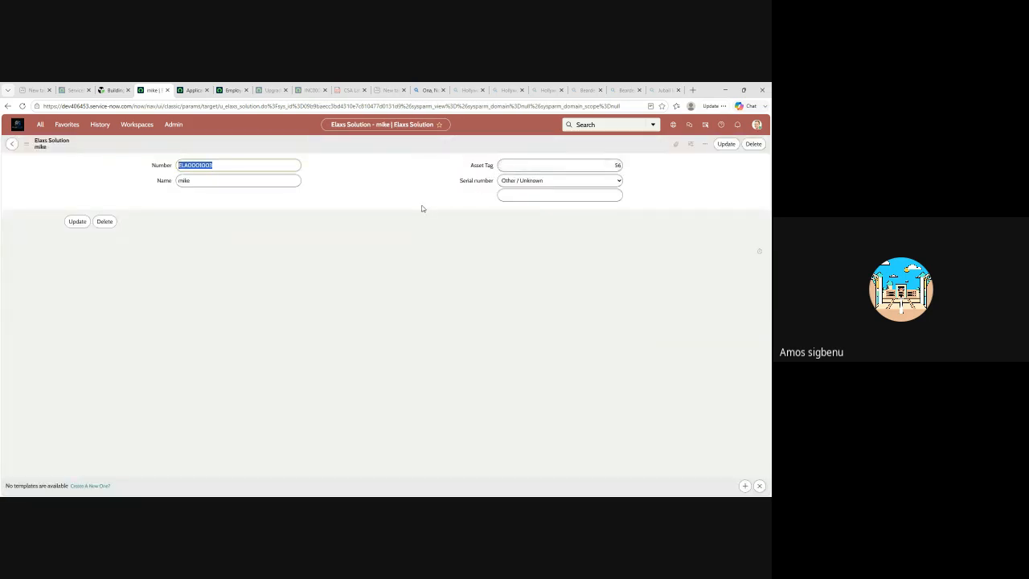
# Append "ds" to the name in the newest copy and update the record
pyautogui.click(200, 180)
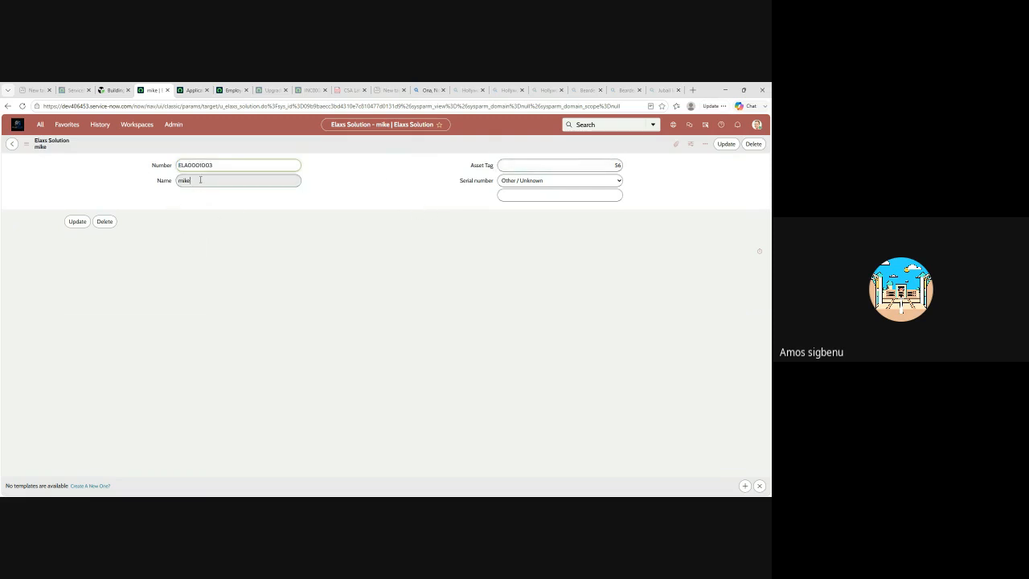
pyautogui.write('ds')
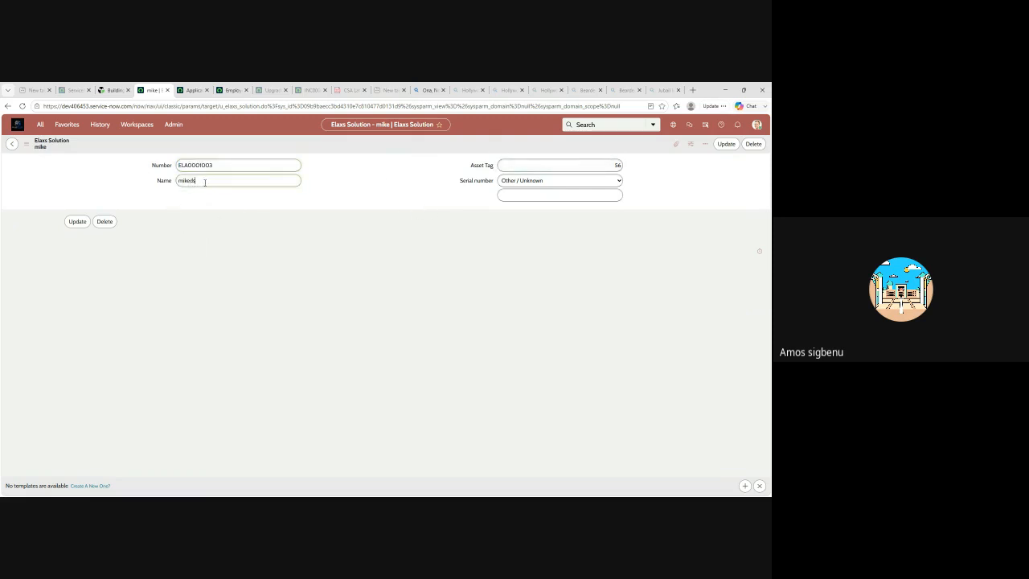
pyautogui.click(726, 144)
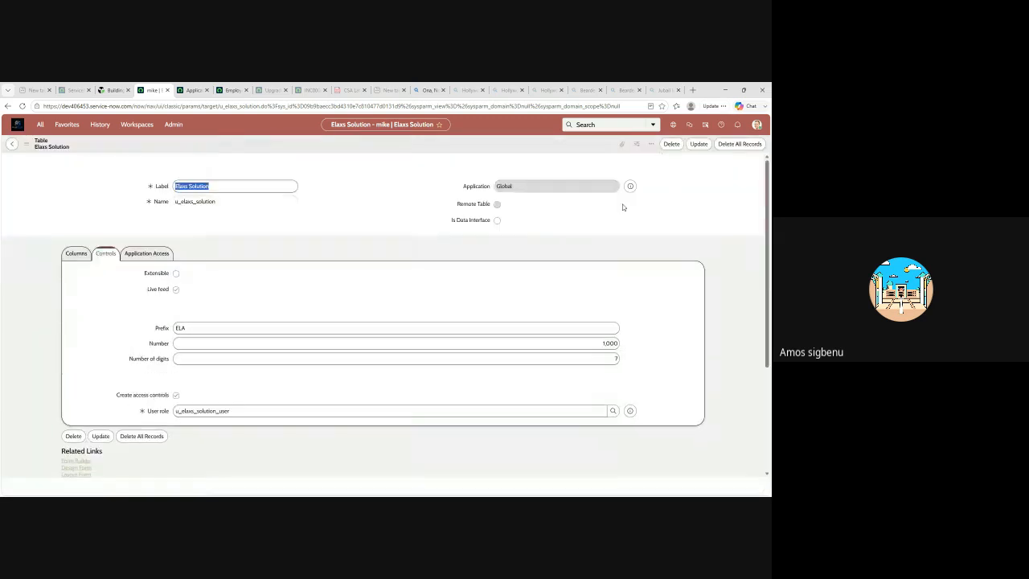
# Show the Elaxs Solution table's record list from its table definition
pyautogui.scroll(-5, 345, 246)
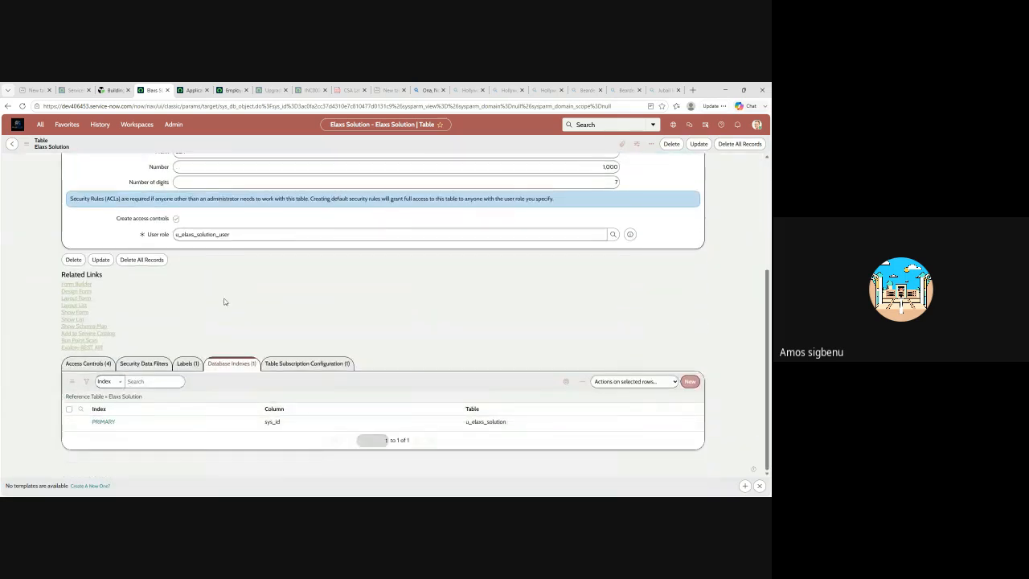
pyautogui.click(73, 320)
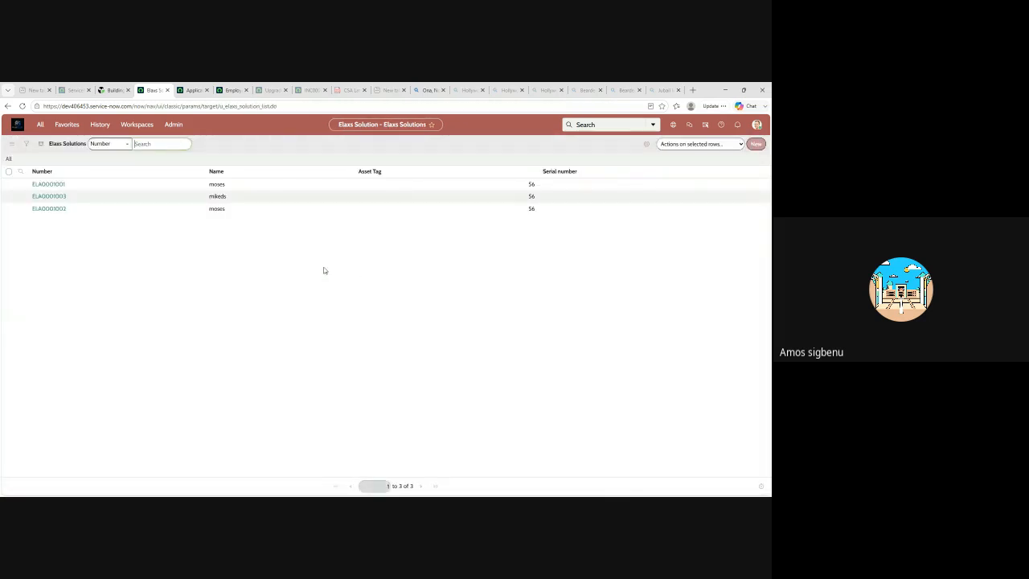
pyautogui.click(215, 205)
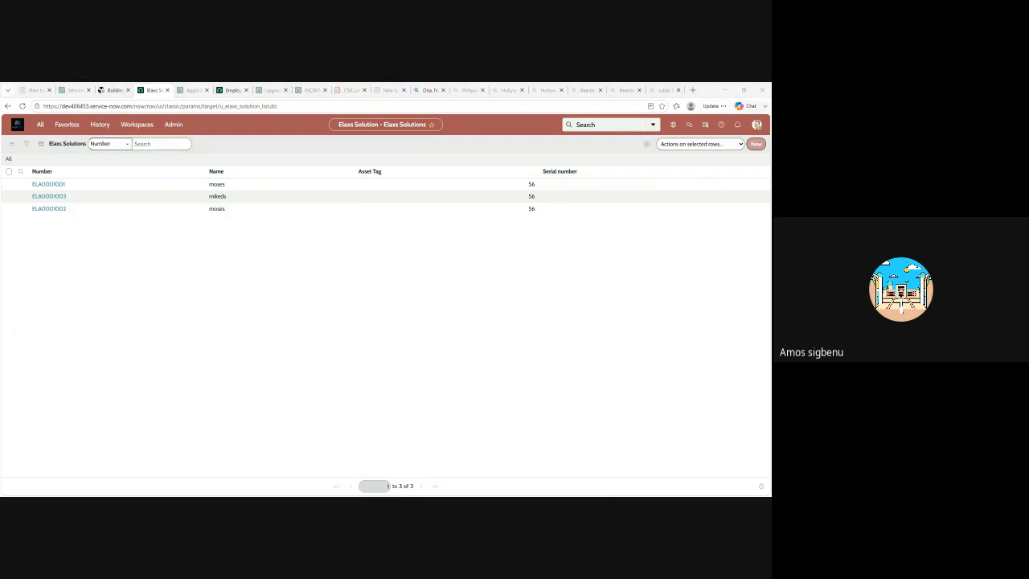
# Find Table Builder in the navigator, open it to view its start page, and return to the Elaxs Solutions list
pyautogui.click(40, 125)
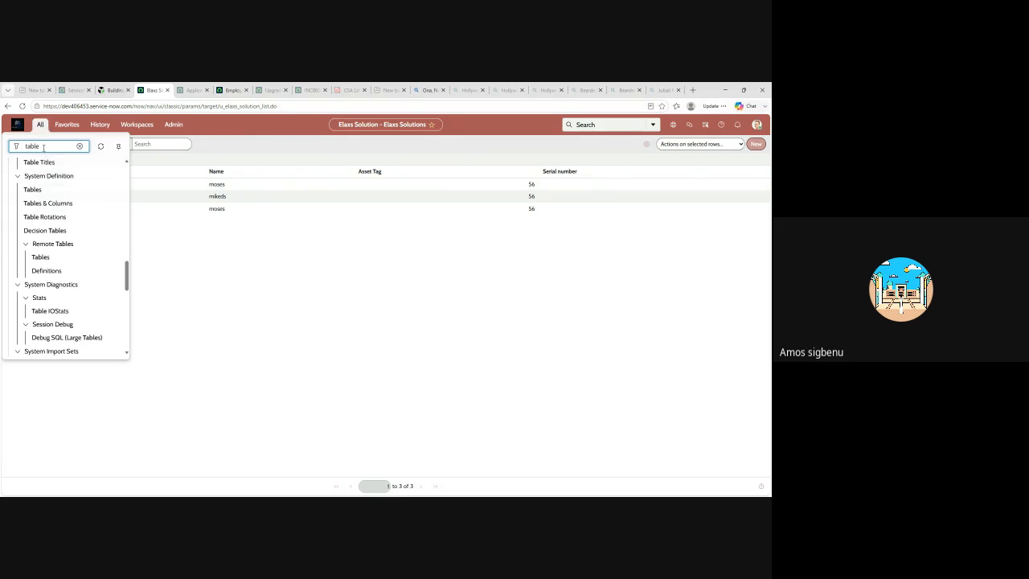
pyautogui.scroll(10, 61, 193)
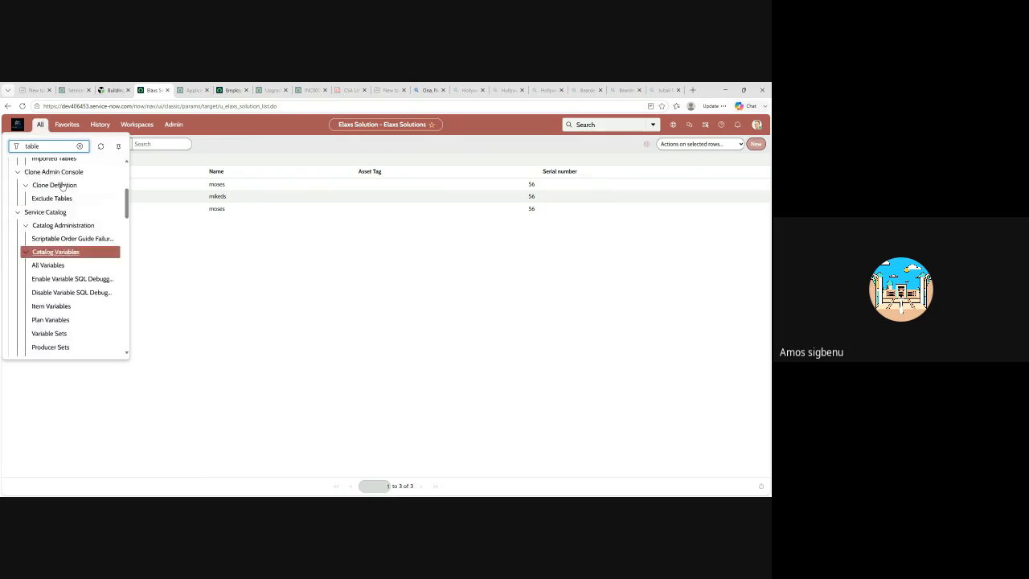
pyautogui.click(55, 223)
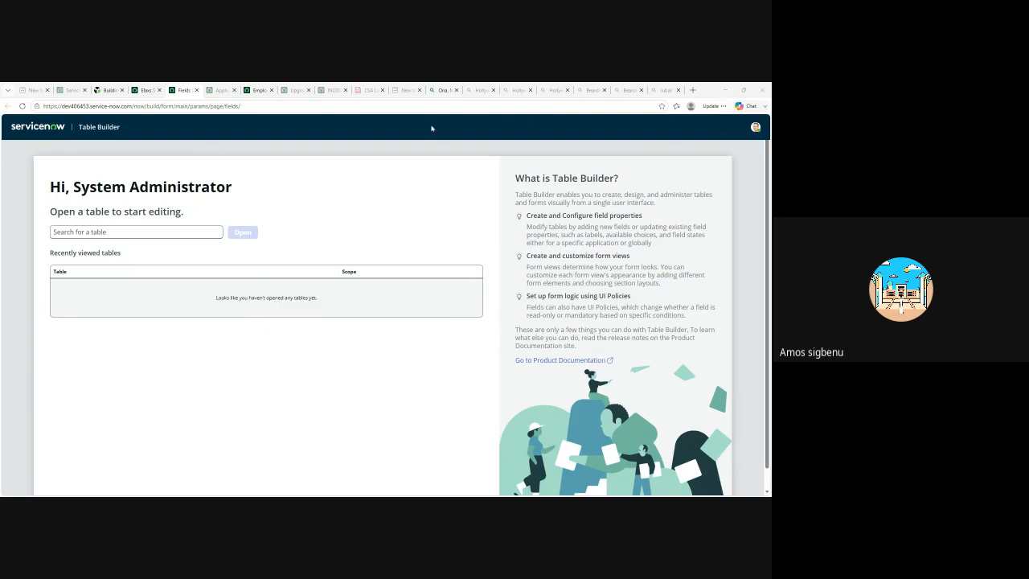
pyautogui.click(222, 90)
pyautogui.click(184, 92)
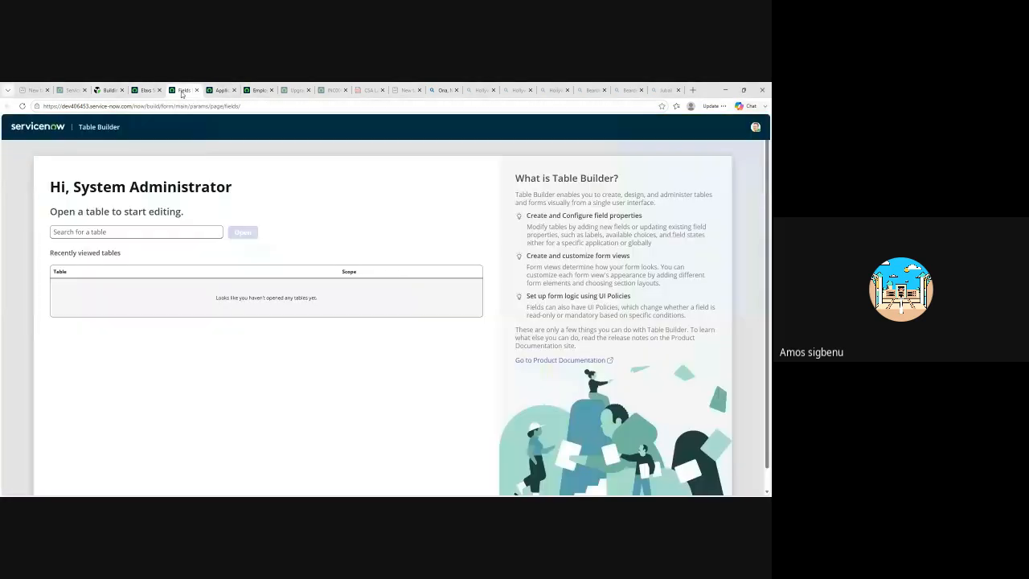
pyautogui.click(142, 90)
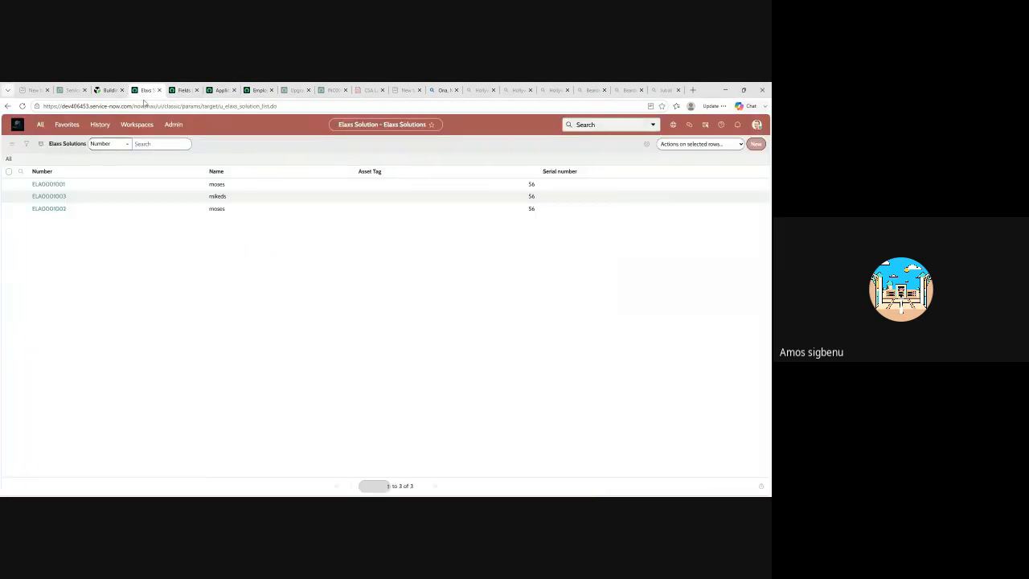
pyautogui.click(184, 90)
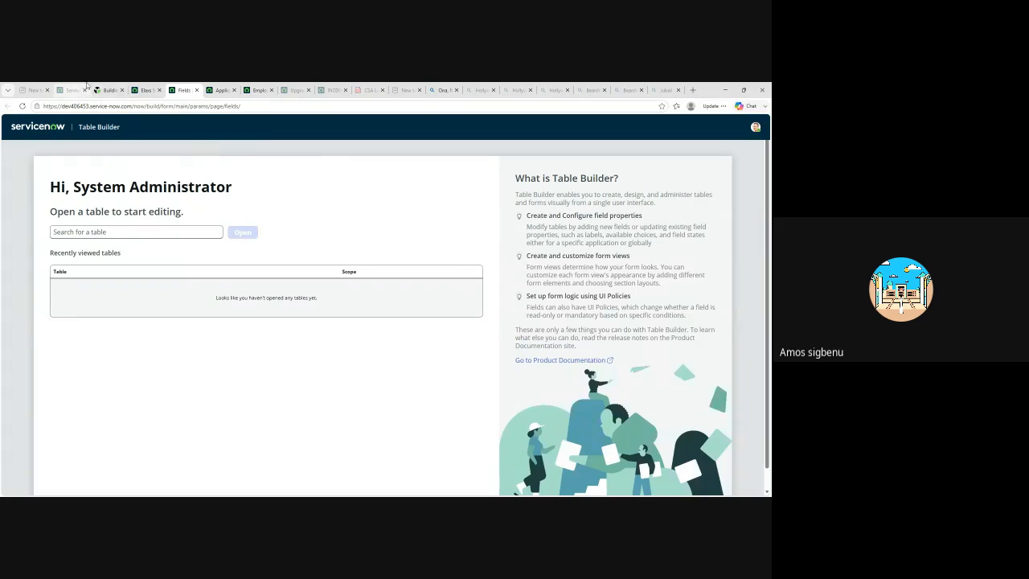
pyautogui.click(144, 90)
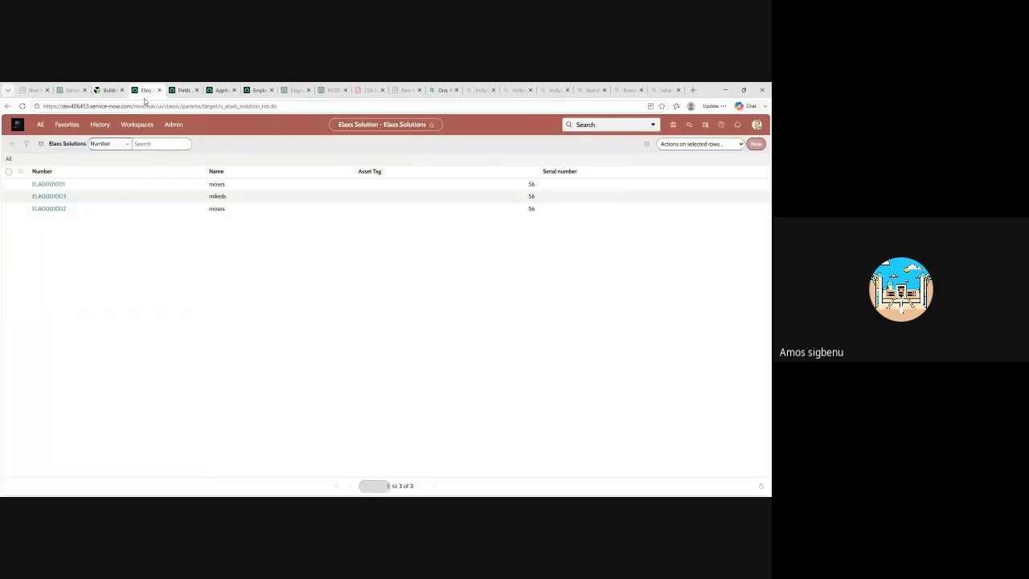
# Look through the recently visited pages in the navigation history for the Elaxs Solution table definition
pyautogui.click(100, 124)
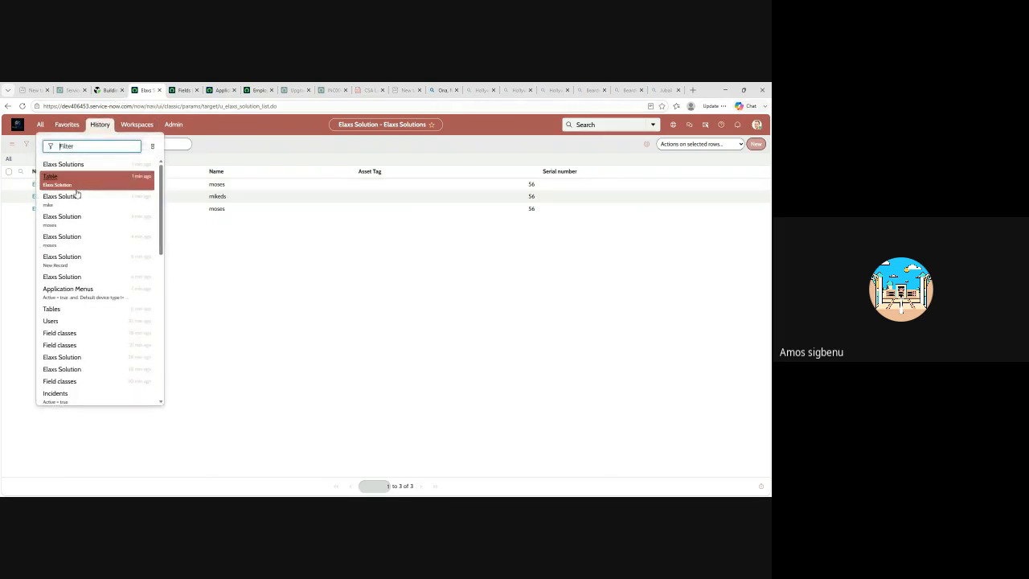
pyautogui.click(73, 278)
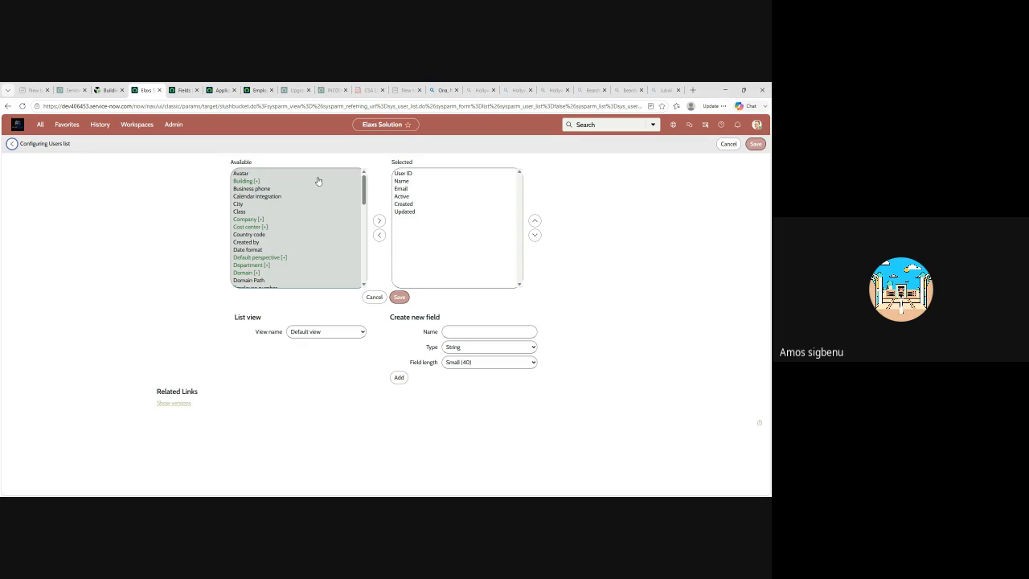
pyautogui.click(103, 126)
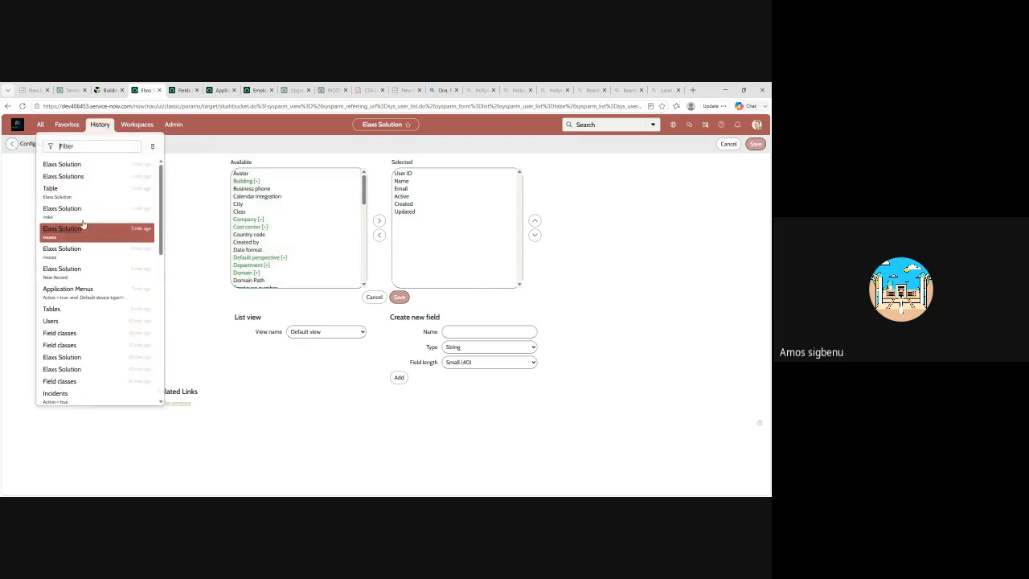
pyautogui.click(69, 271)
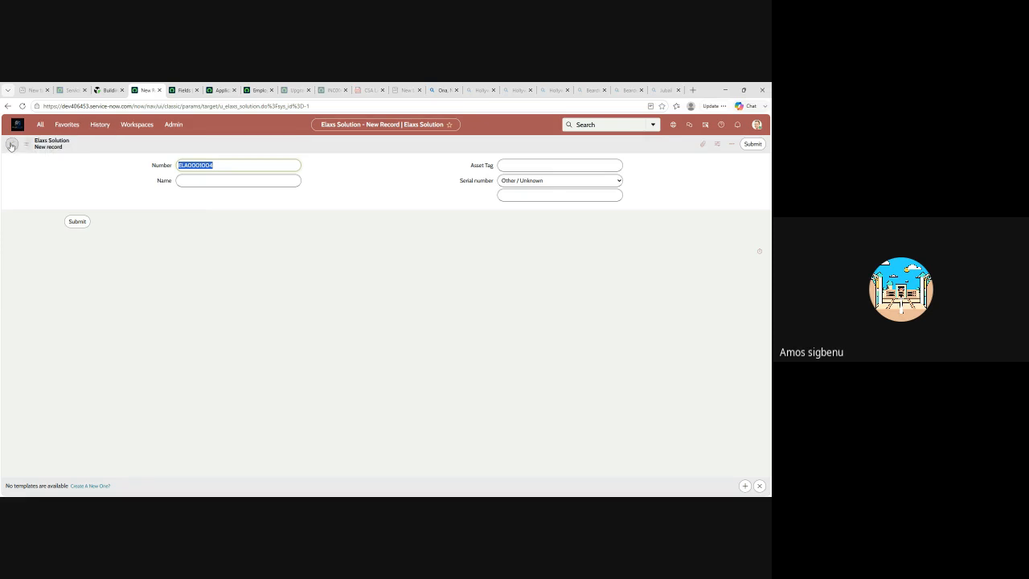
pyautogui.click(101, 124)
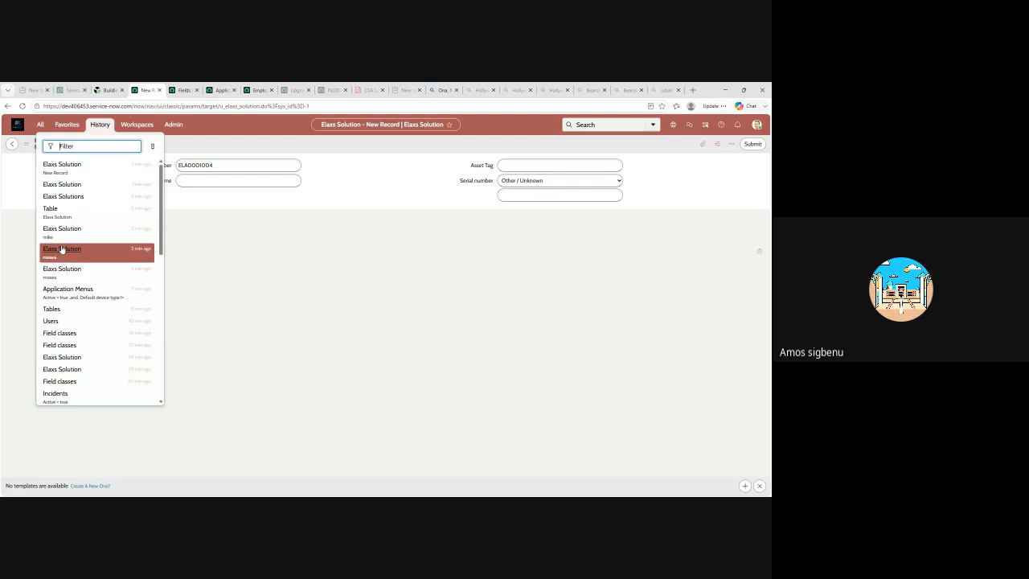
pyautogui.click(59, 188)
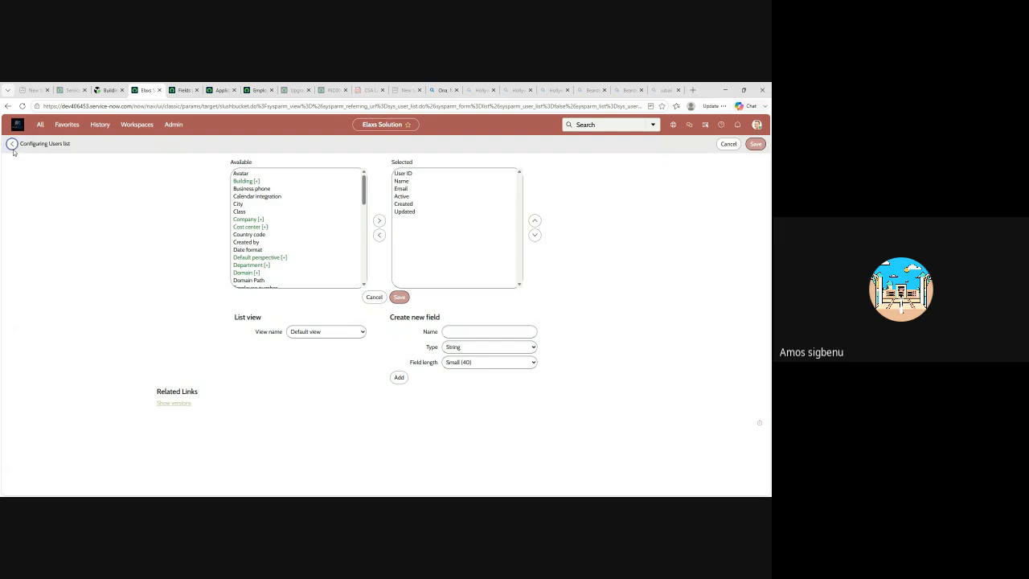
pyautogui.click(100, 127)
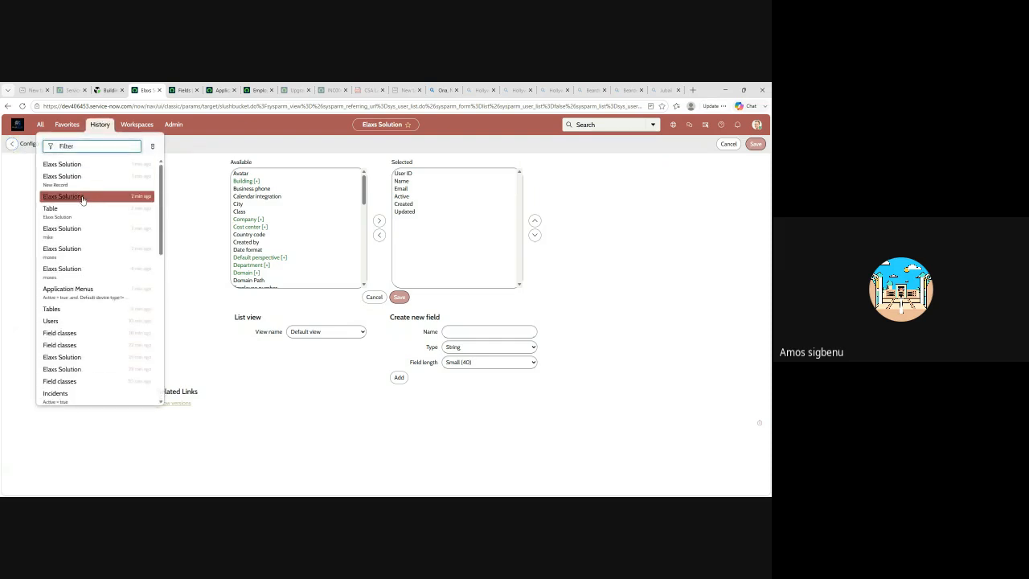
pyautogui.click(69, 230)
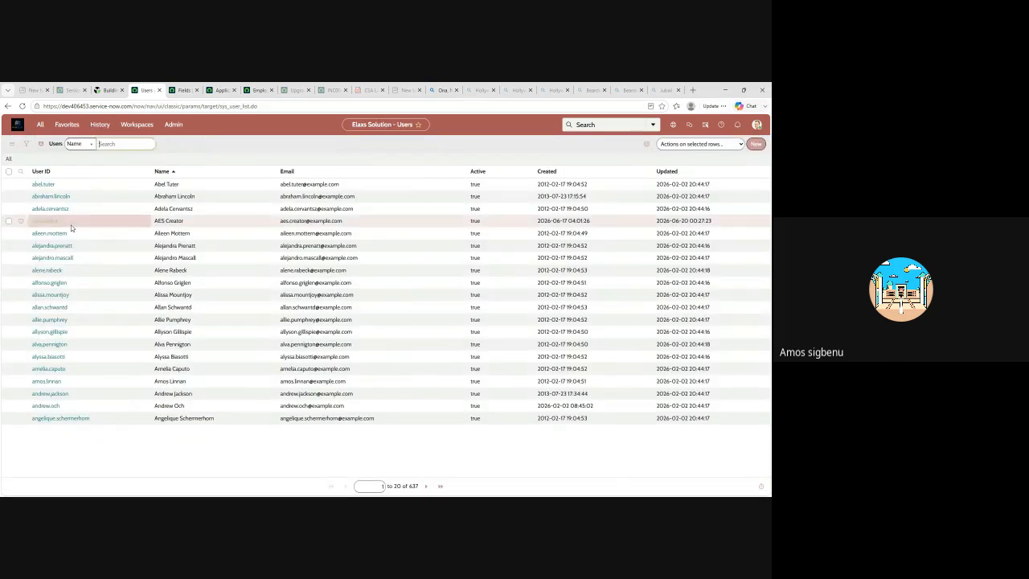
# Find the System Definition entries among the navigator's "table" results and open the Tables list
pyautogui.click(40, 126)
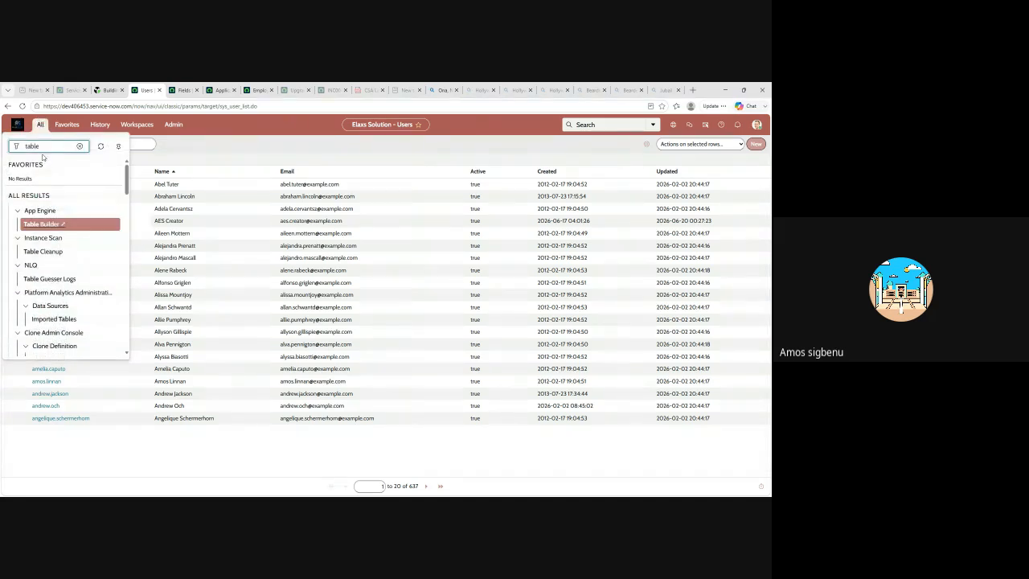
pyautogui.scroll(-10, 33, 277)
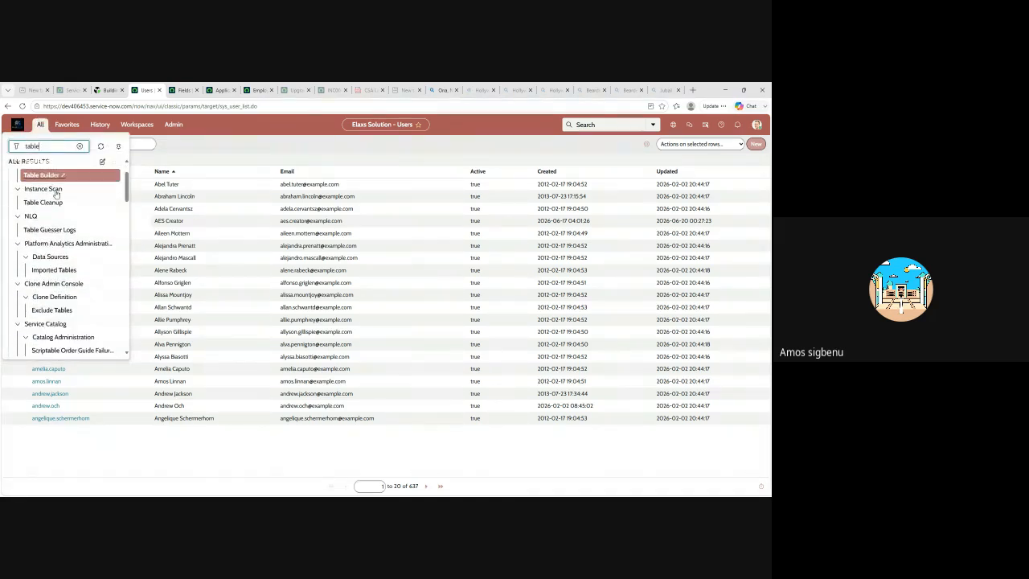
pyautogui.scroll(-3, 40, 277)
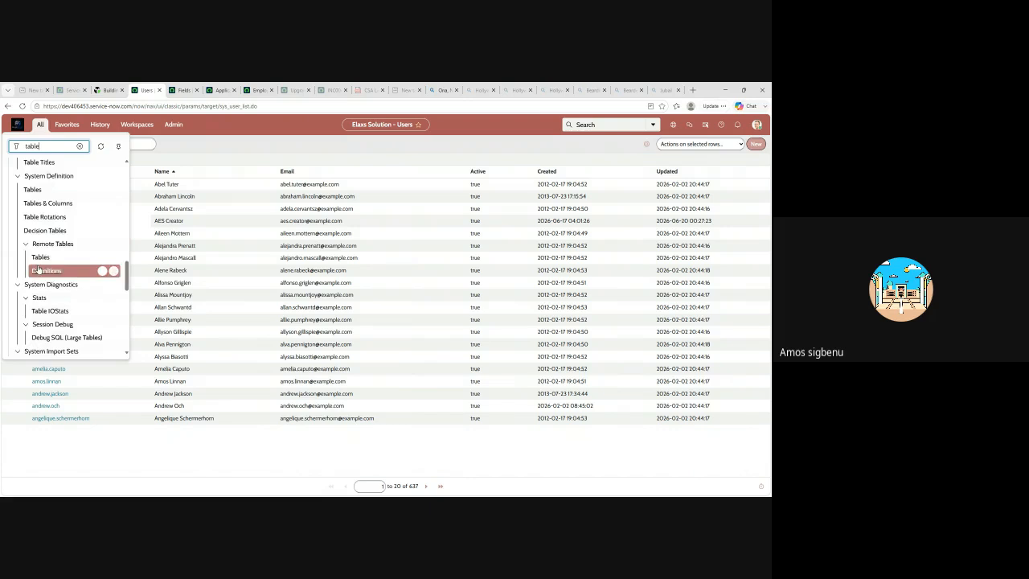
pyautogui.scroll(2, 73, 269)
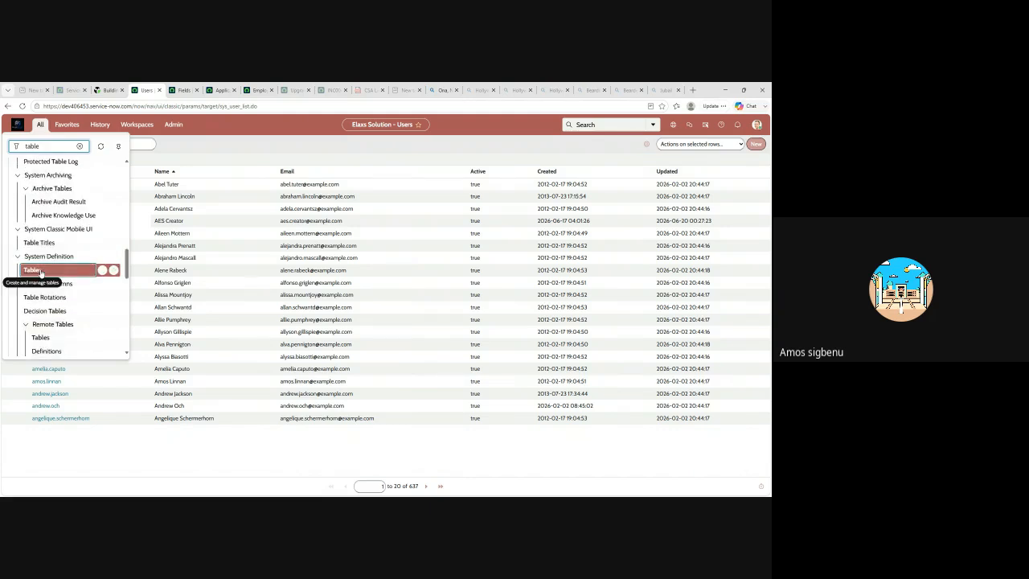
pyautogui.click(49, 270)
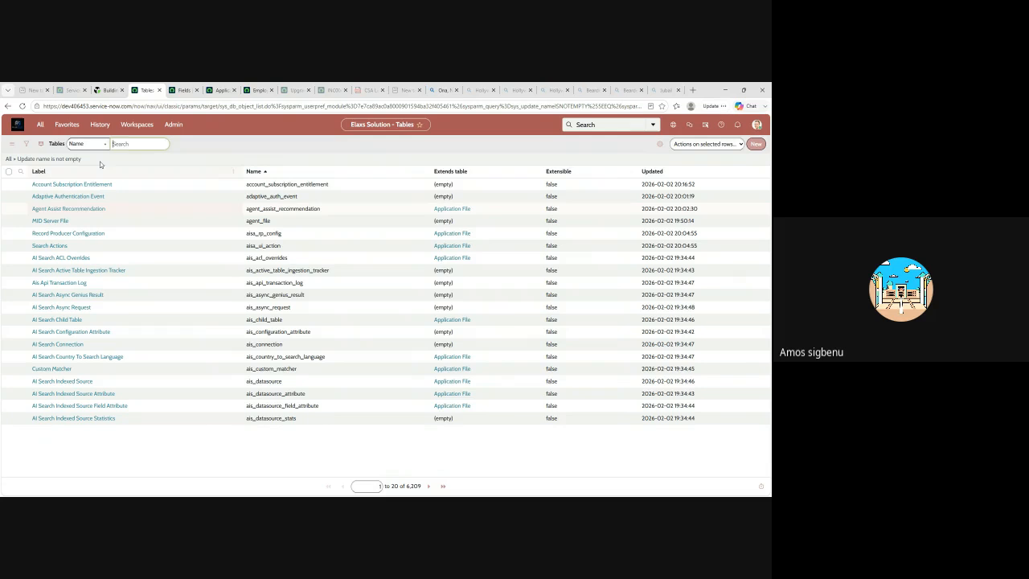
# Search the Tables list by name for "elaxs solution", replace it with a name filter of "u_elaxs", and open the Elaxs Solution table definition
pyautogui.write('elaxs solution')
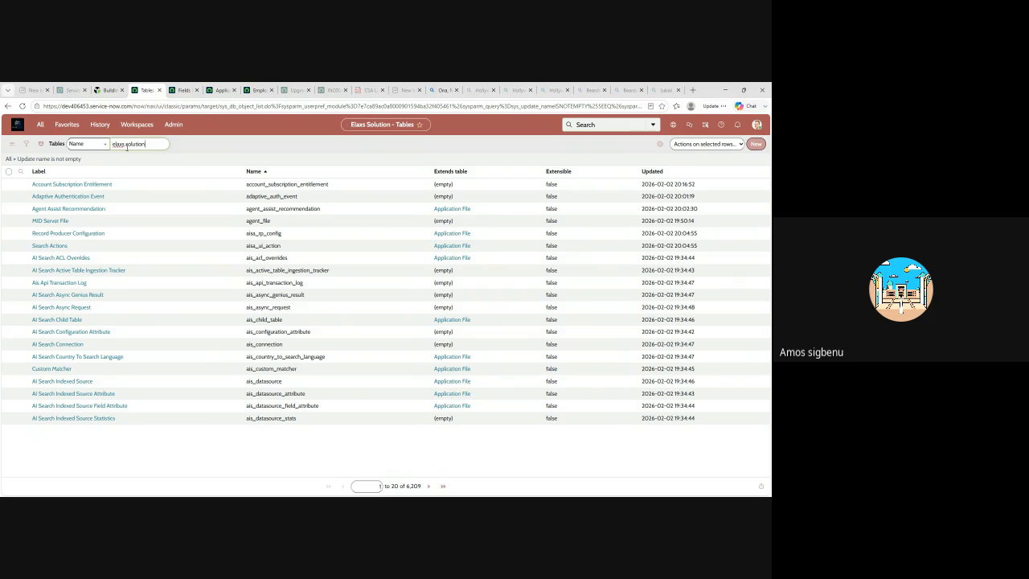
pyautogui.hotkey('ctrl', 'a')
pyautogui.press('BackSpace')
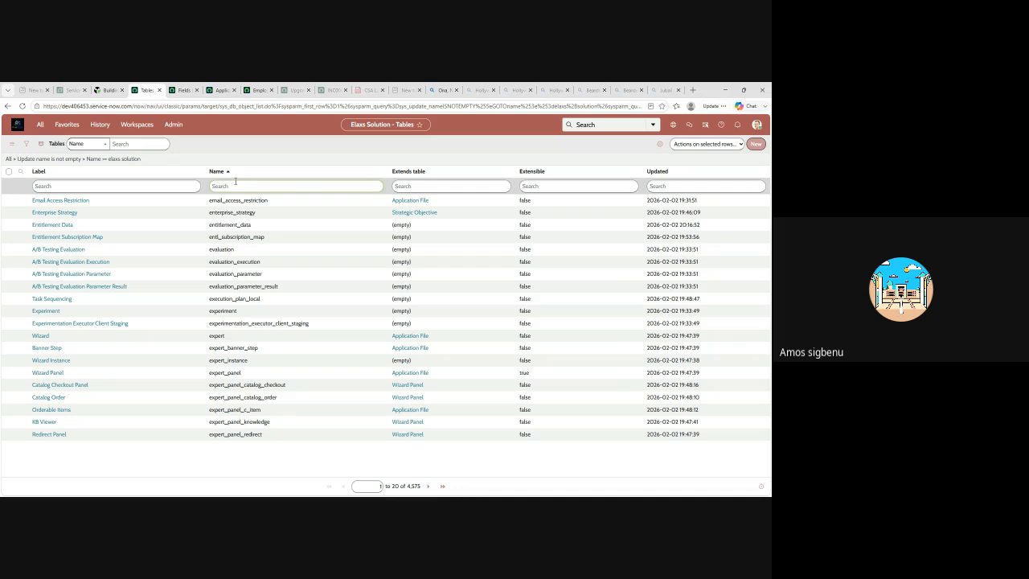
pyautogui.write('u_elaxs')
pyautogui.press('Return')
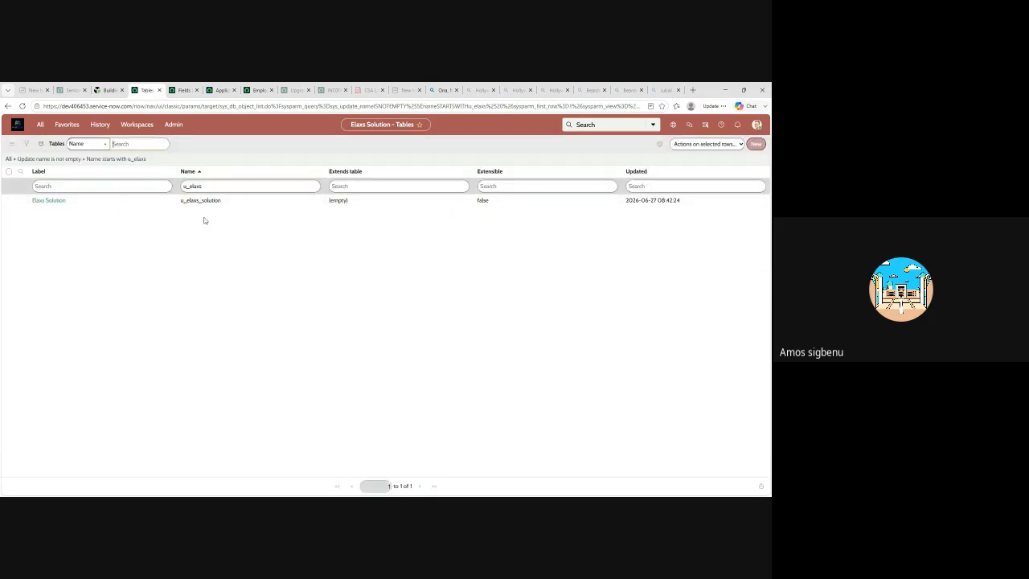
pyautogui.click(54, 202)
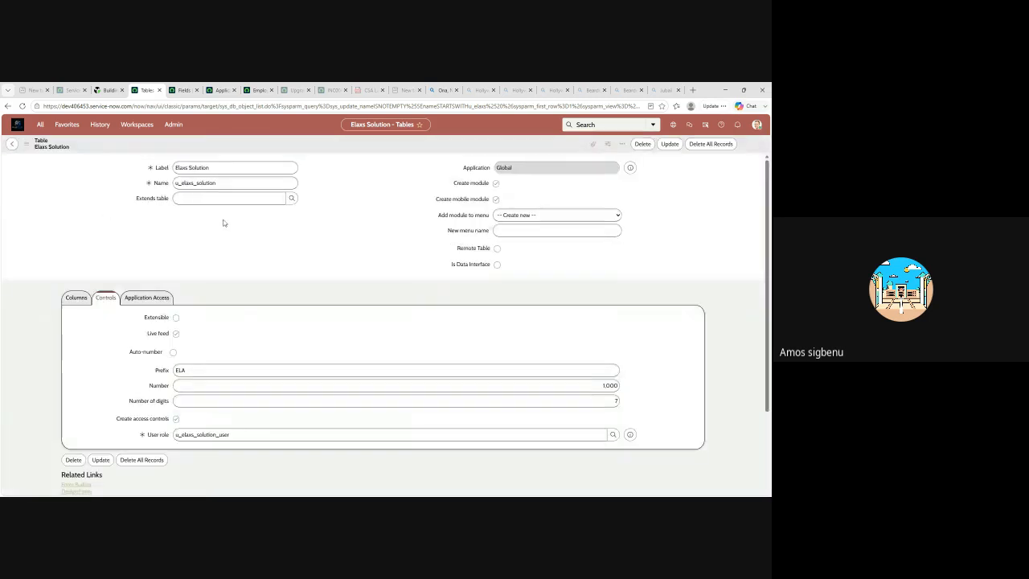
# Review the Elaxs Solution table's related links, columns, numbering controls and application access settings
pyautogui.scroll(-5, 305, 230)
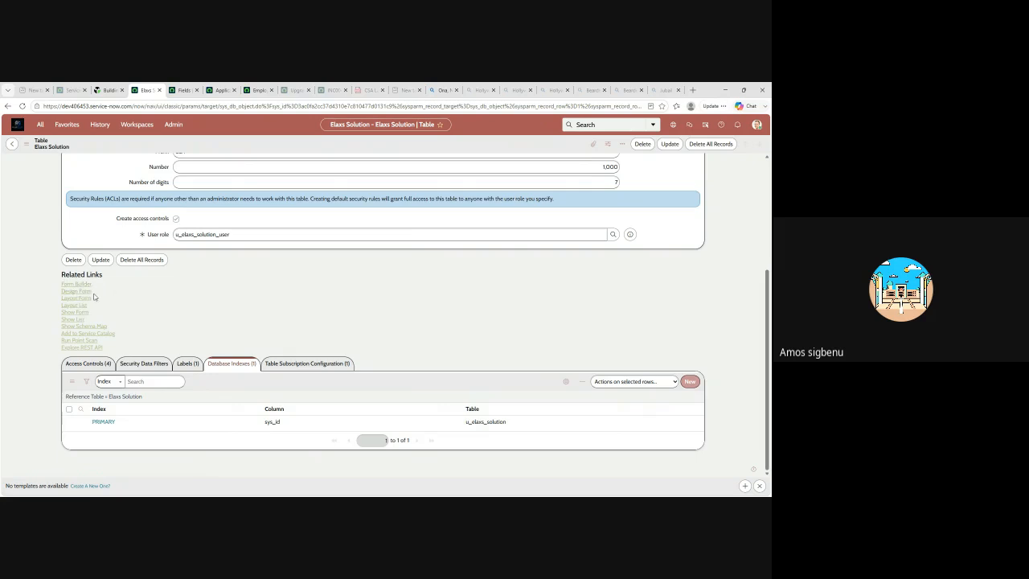
pyautogui.click(151, 262)
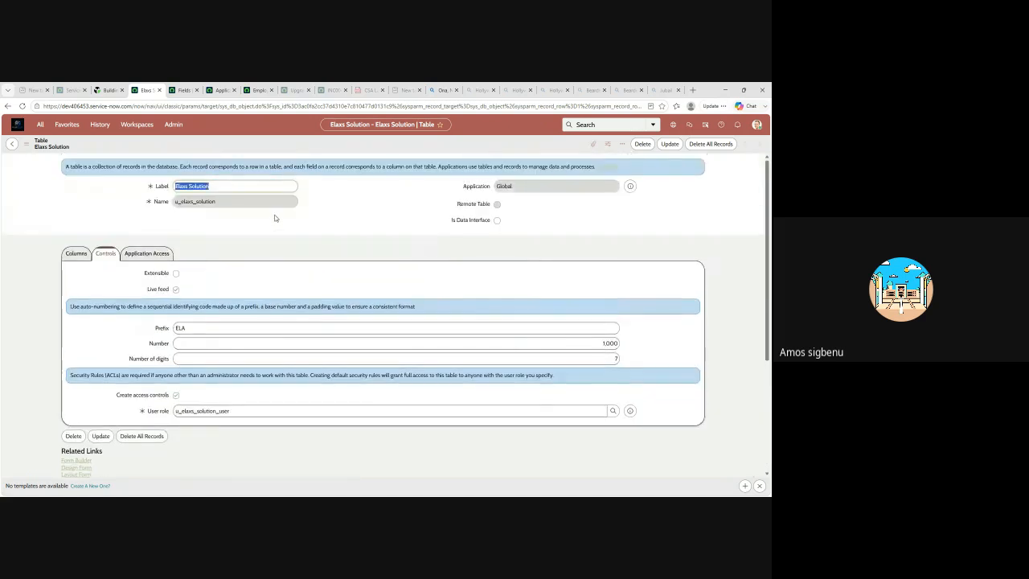
pyautogui.click(74, 254)
pyautogui.scroll(-3, 193, 350)
pyautogui.scroll(3, 186, 345)
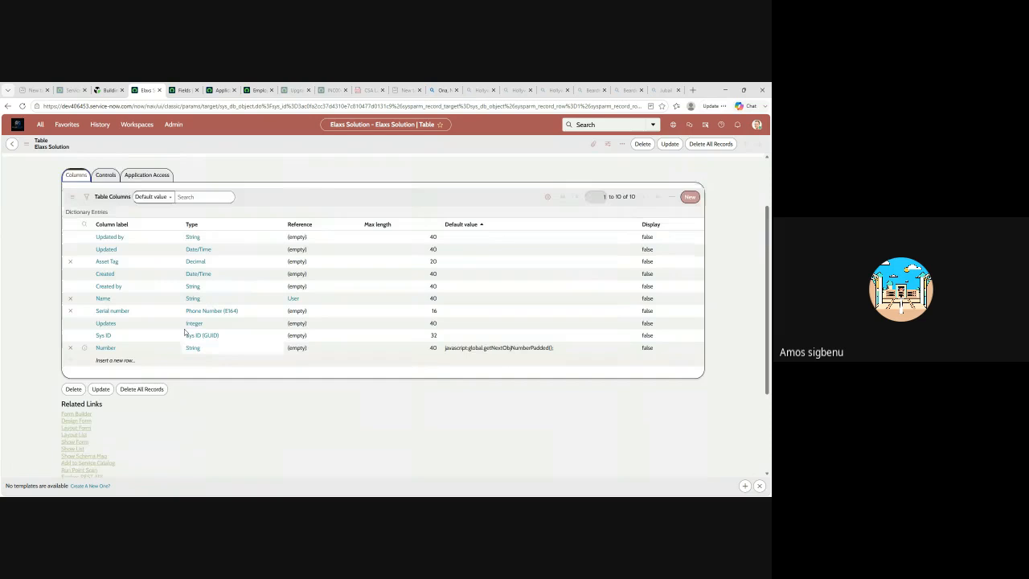
pyautogui.click(108, 256)
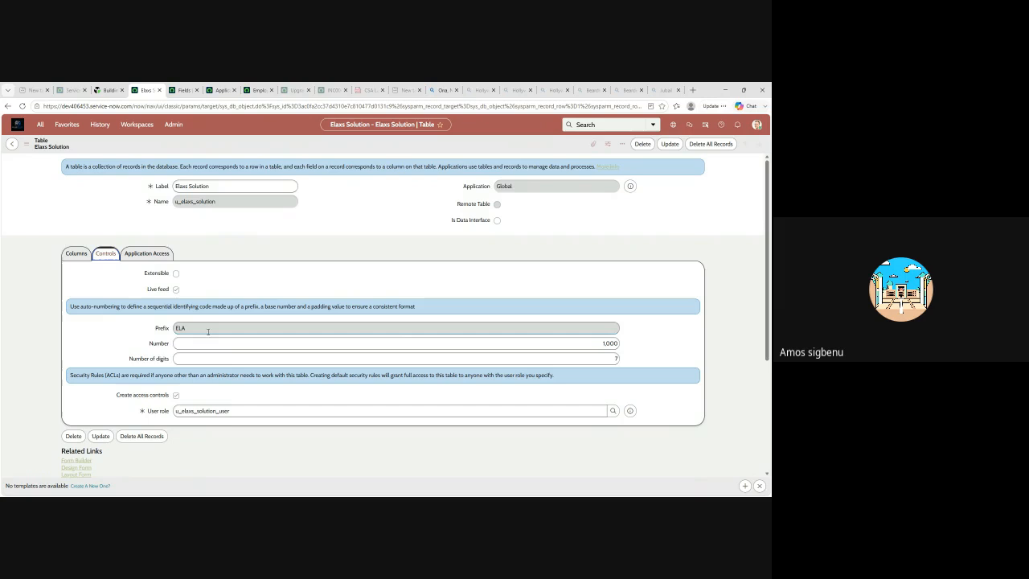
pyautogui.click(146, 254)
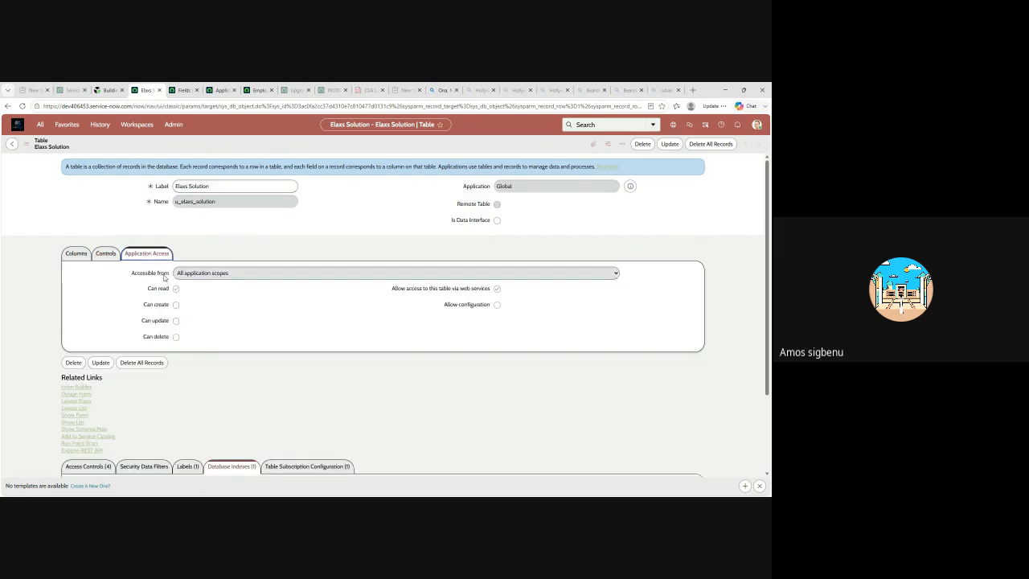
# Examine the access control records for the Elaxs Solution table and the operations they cover
pyautogui.scroll(-3, 158, 263)
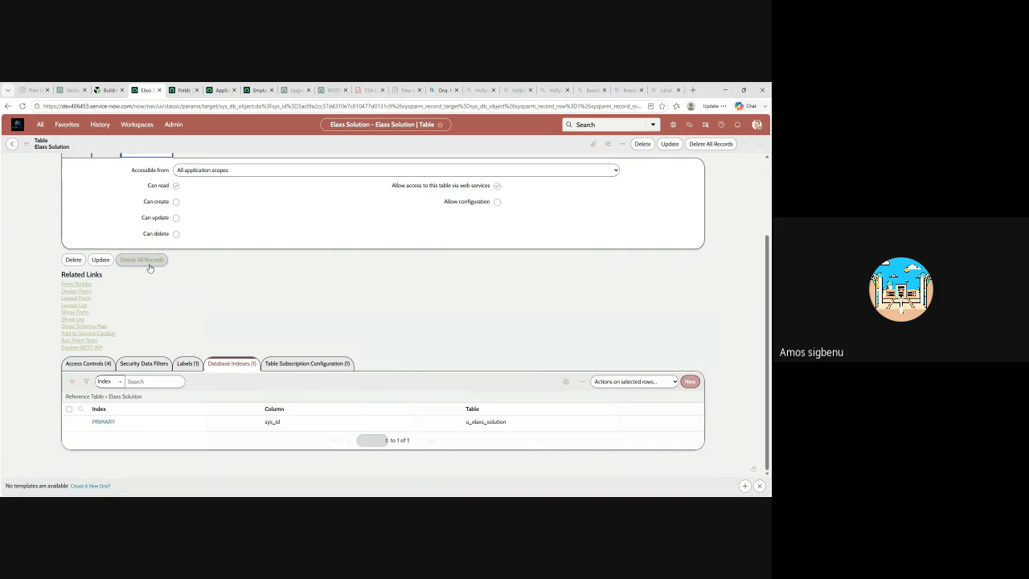
pyautogui.click(88, 364)
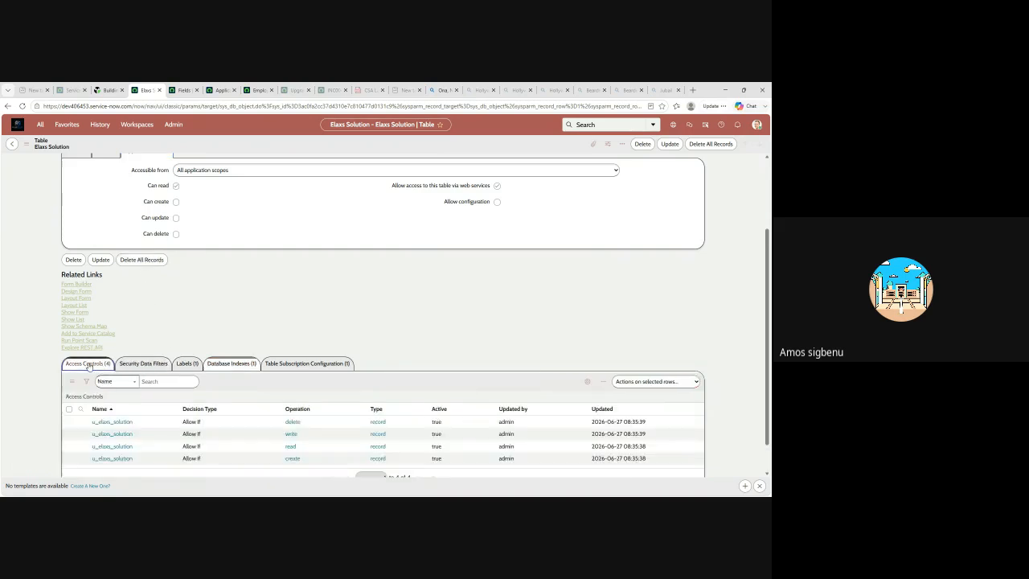
pyautogui.scroll(-1, 253, 379)
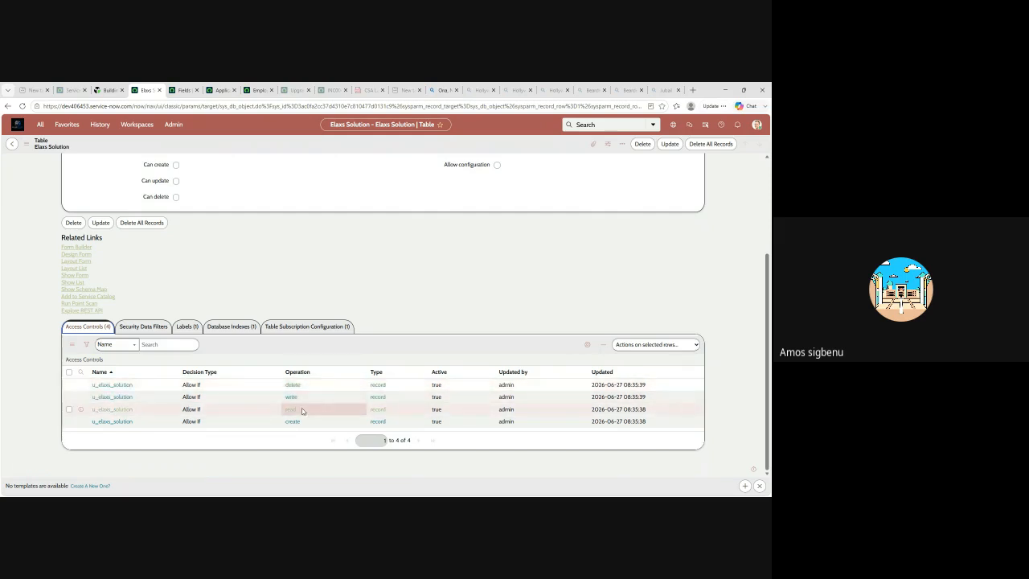
pyautogui.scroll(2, 356, 182)
pyautogui.scroll(-1, 393, 295)
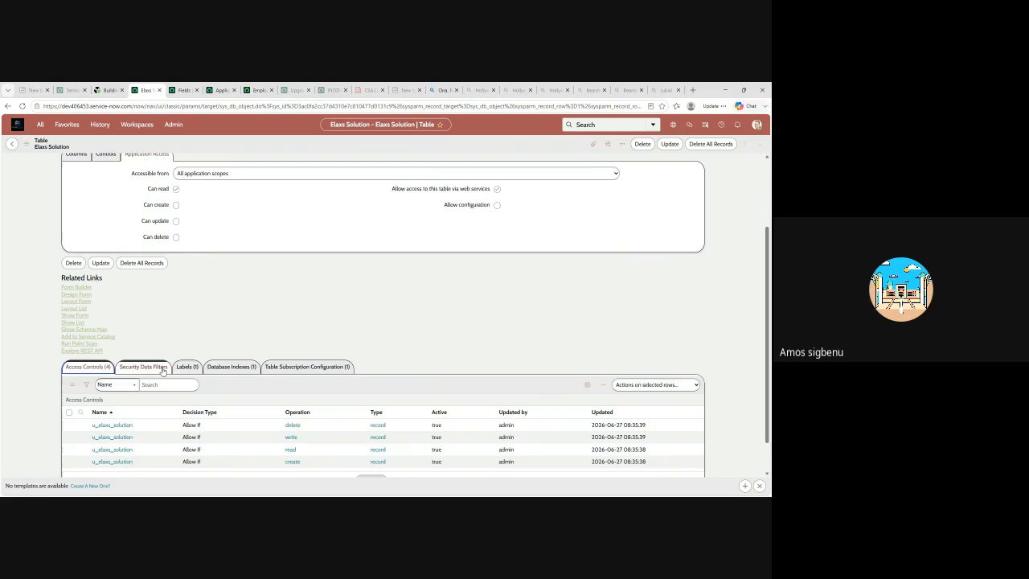
# Review the table's security data filters, labels, database indexes and table subscription configuration
pyautogui.click(163, 368)
pyautogui.scroll(-1, 202, 360)
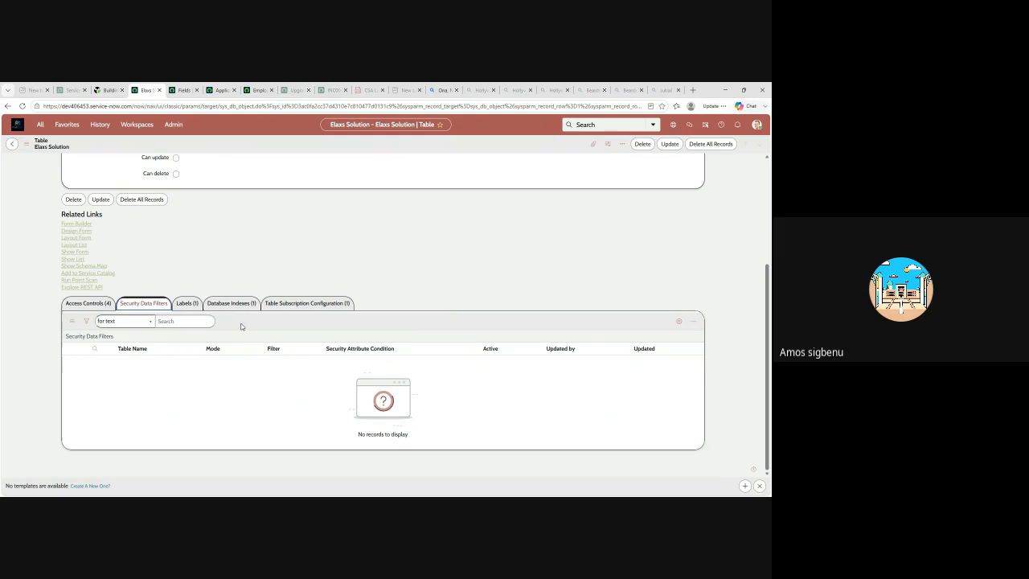
pyautogui.click(187, 303)
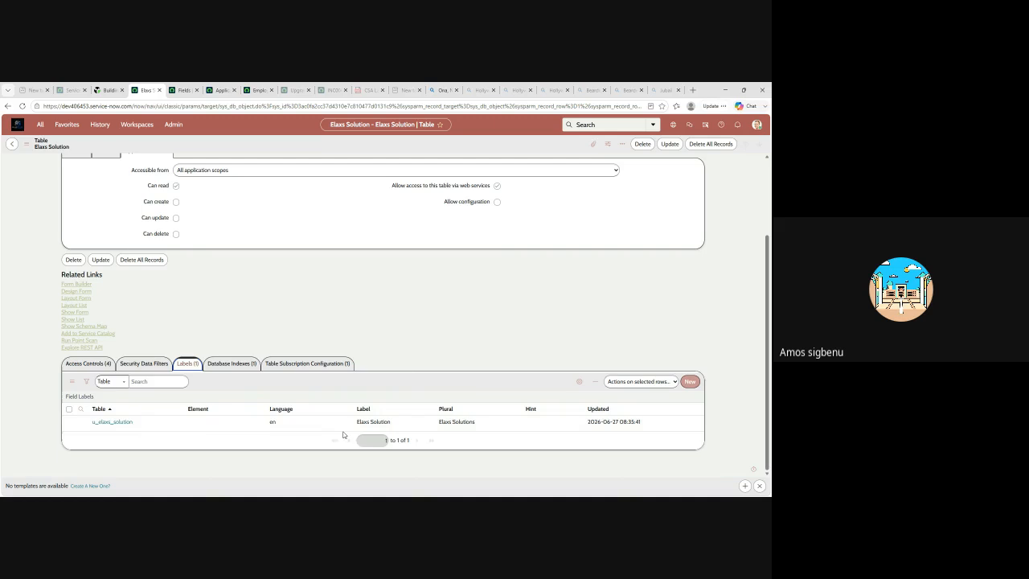
pyautogui.click(222, 365)
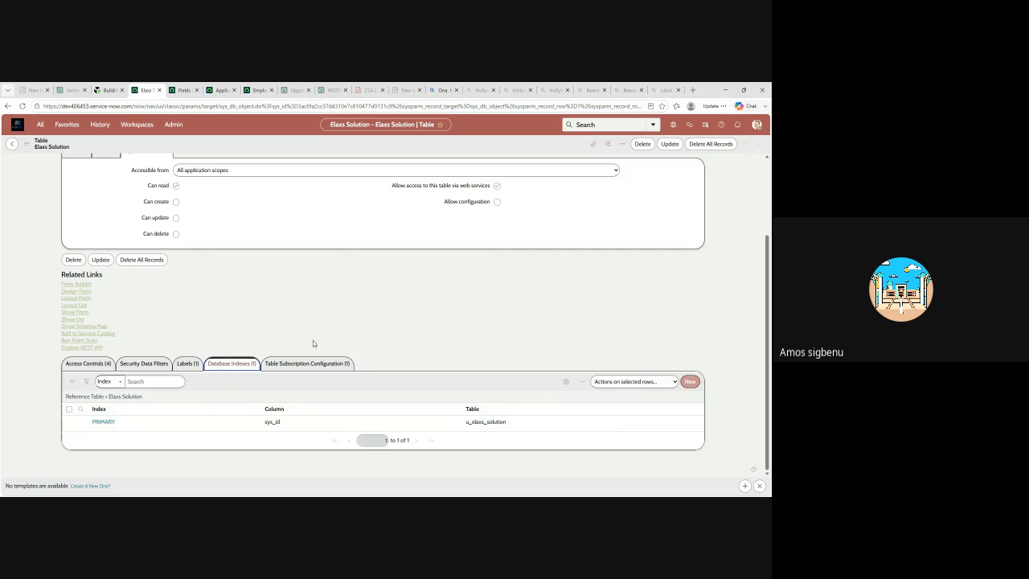
pyautogui.click(309, 367)
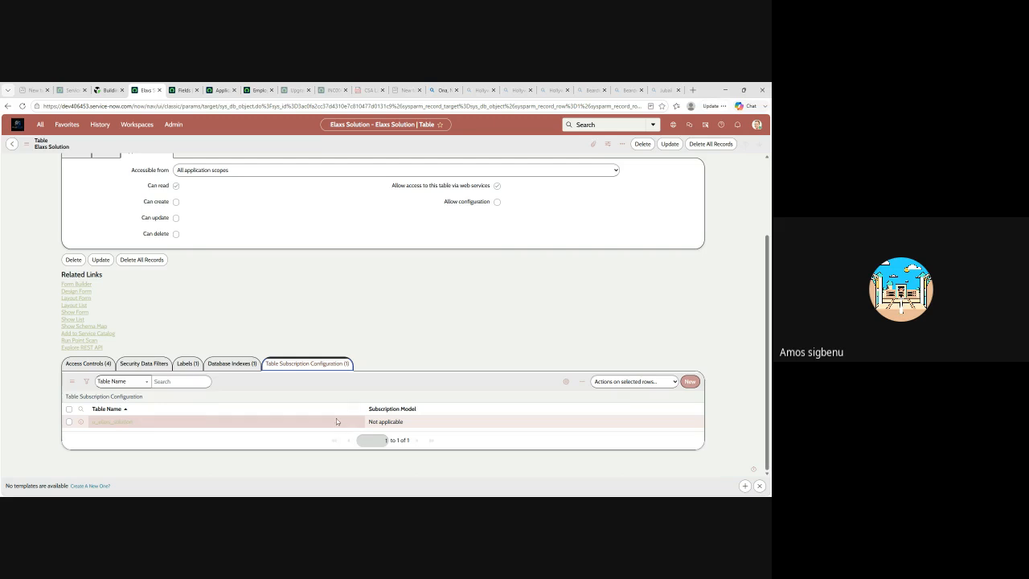
pyautogui.scroll(3, 382, 346)
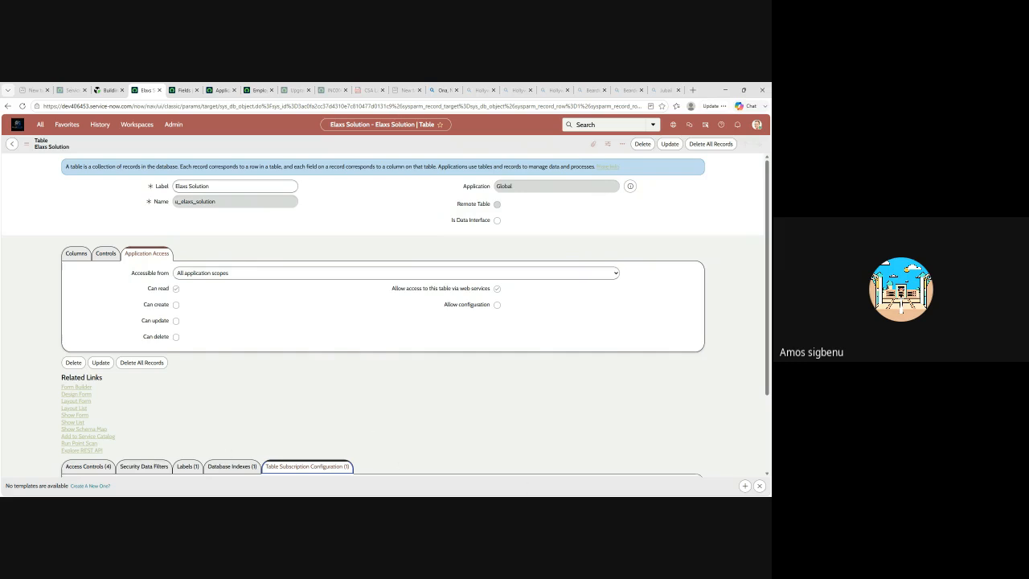
pyautogui.hotkey('alt', 'Tab')
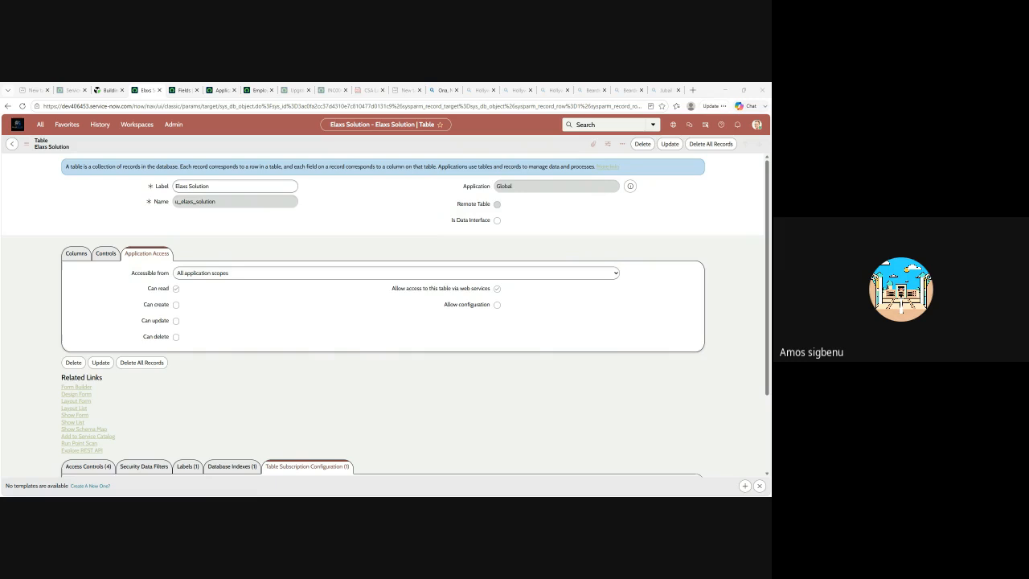